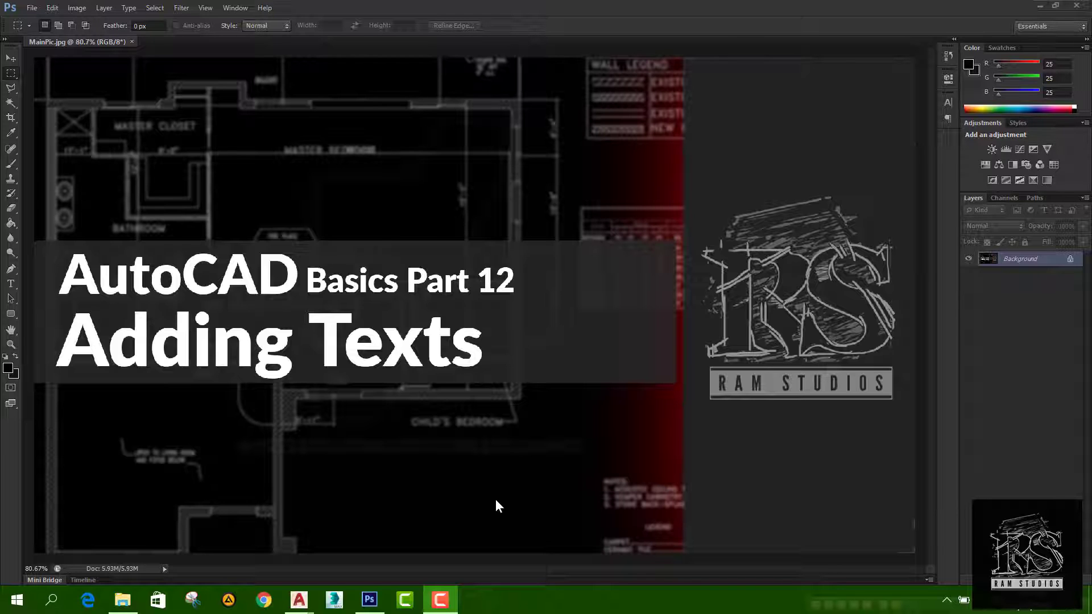
Step: Switch to the DrawingTutorial_Titleblock_Record drawing in AutoCAD and make the Text layer current
{"action": "left_click", "coordinate": [312, 598]}
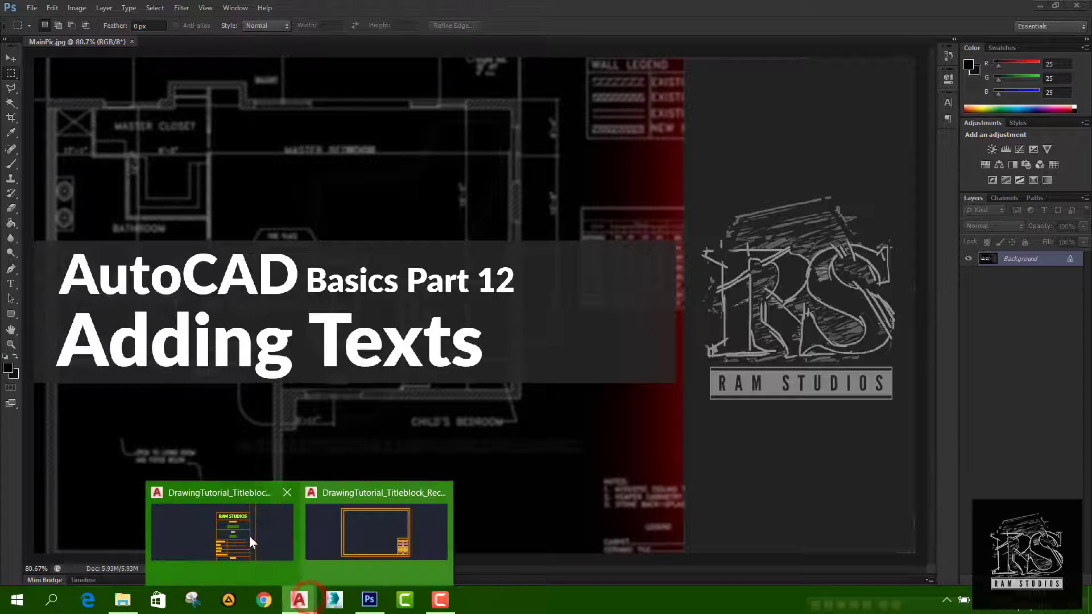
{"action": "left_click", "coordinate": [361, 500]}
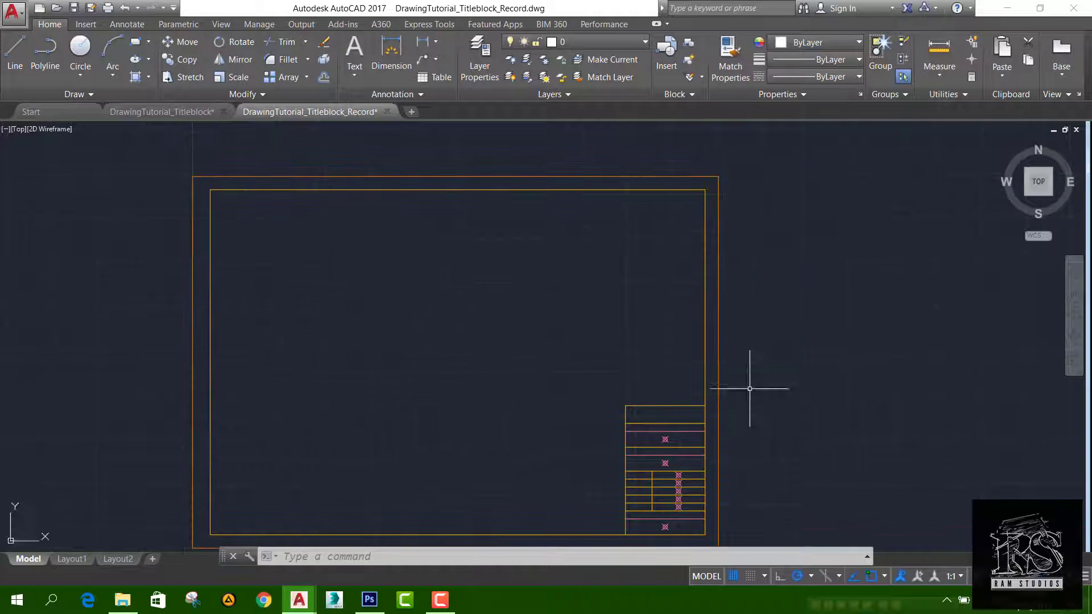
{"action": "scroll", "coordinate": [751, 377], "scroll_direction": "up", "scroll_amount": 5}
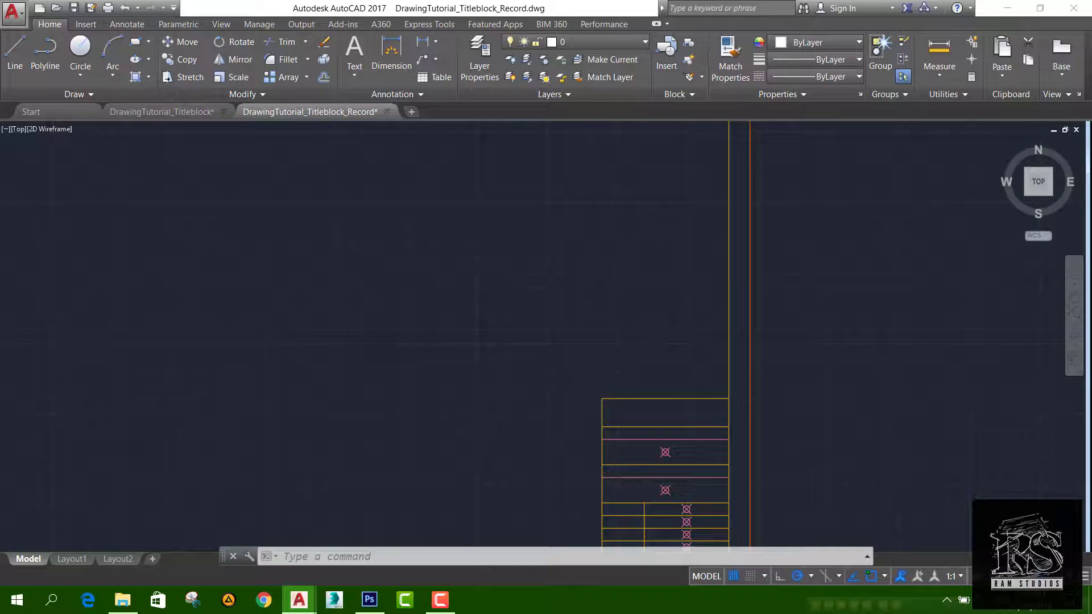
{"action": "left_click", "coordinate": [598, 46]}
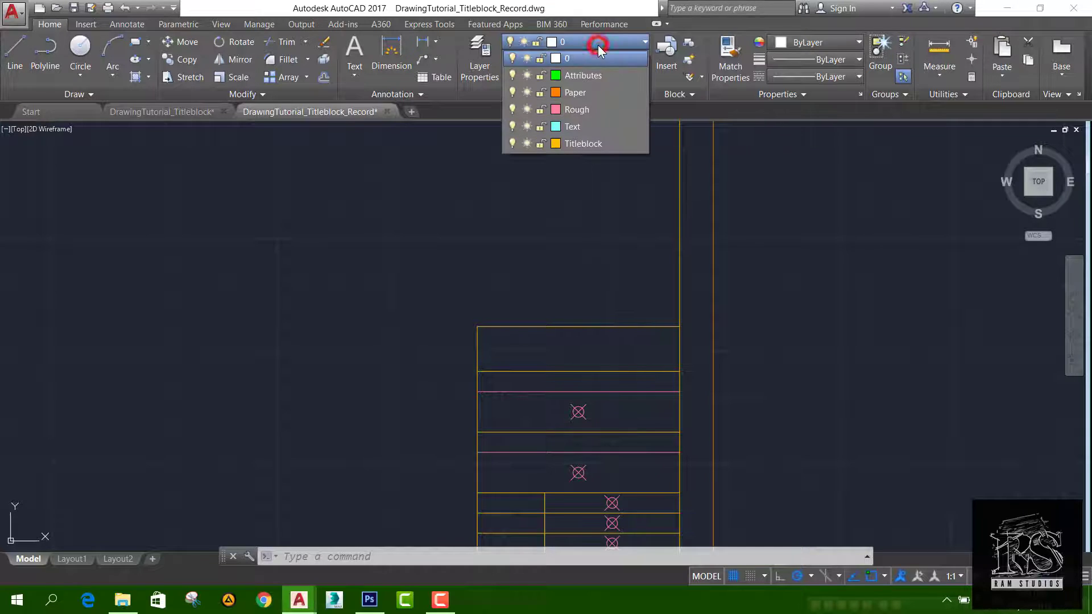
{"action": "left_click", "coordinate": [585, 127]}
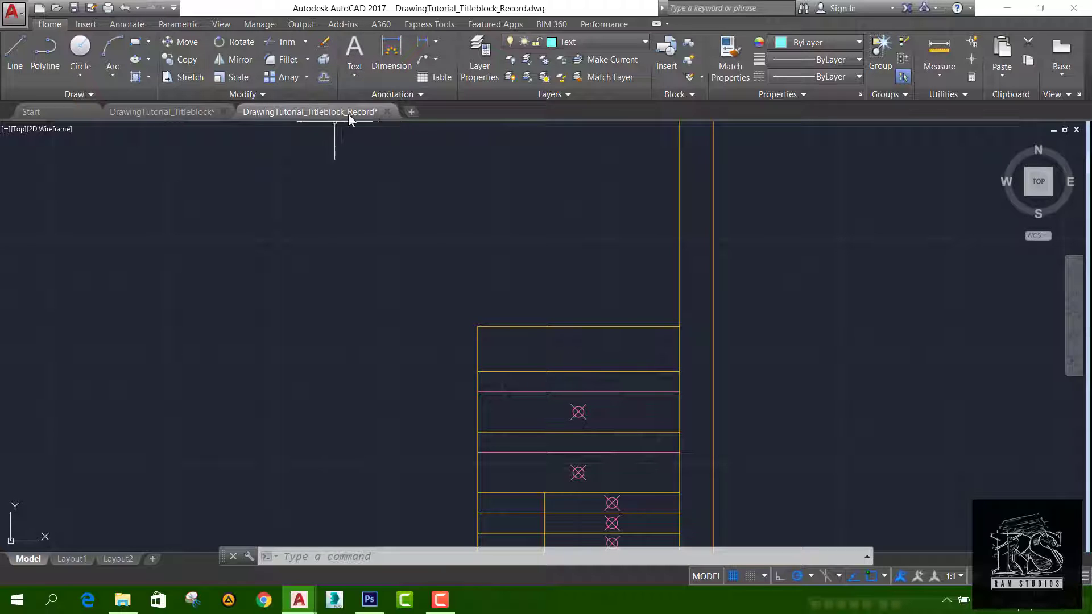
Step: Add the multiline text RAM STUDIOS with its text box spanning the top cell of the title block
{"action": "left_click", "coordinate": [350, 73]}
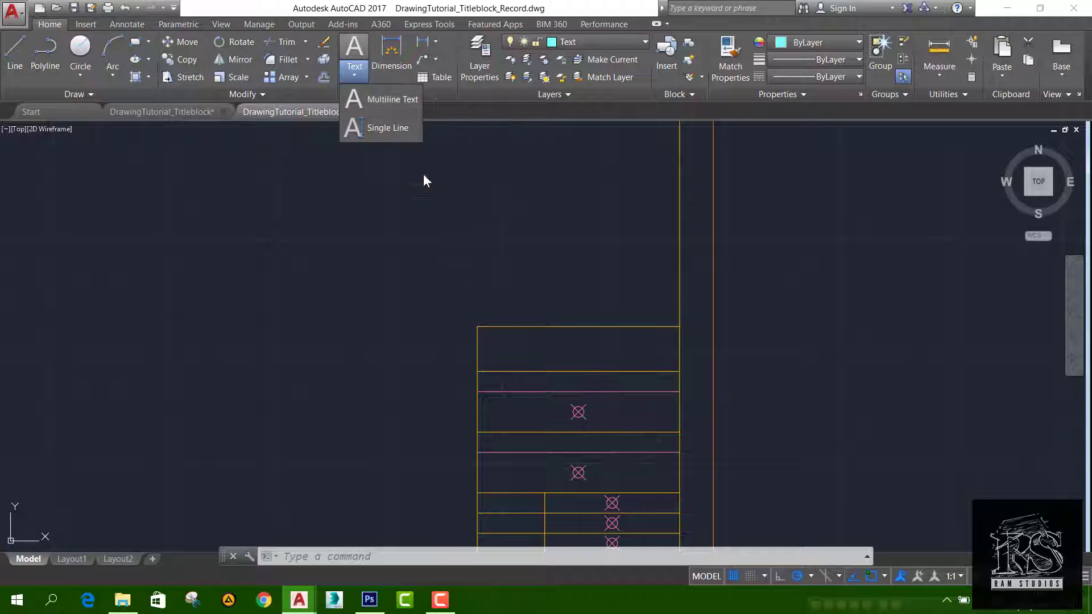
{"action": "left_click", "coordinate": [378, 100]}
{"action": "scroll", "coordinate": [524, 353], "scroll_direction": "up", "scroll_amount": 2}
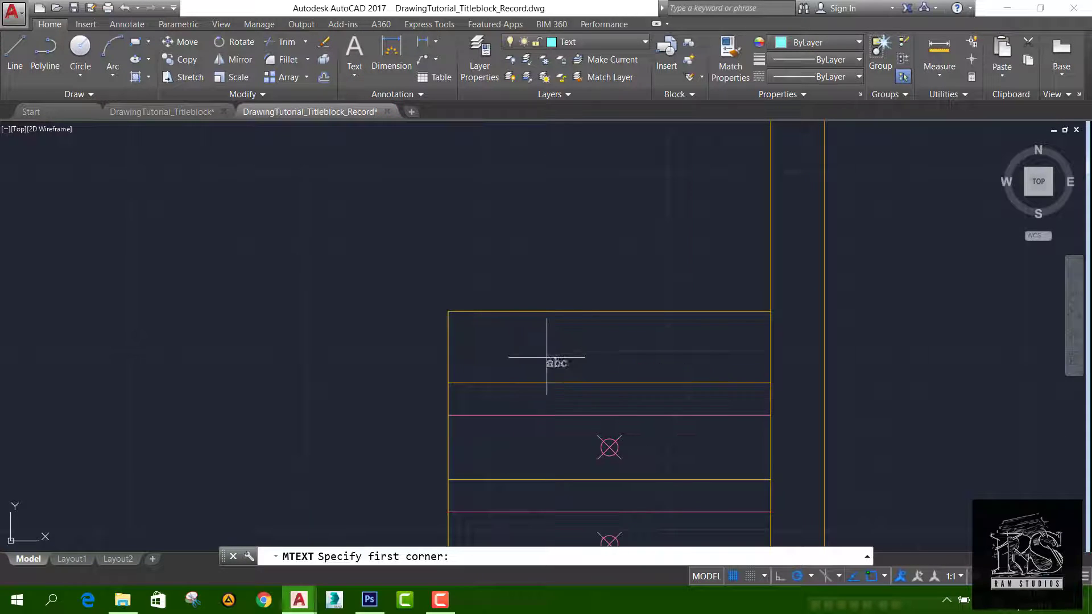
{"action": "middle_click_drag", "start_coordinate": [548, 360], "coordinate": [390, 349]}
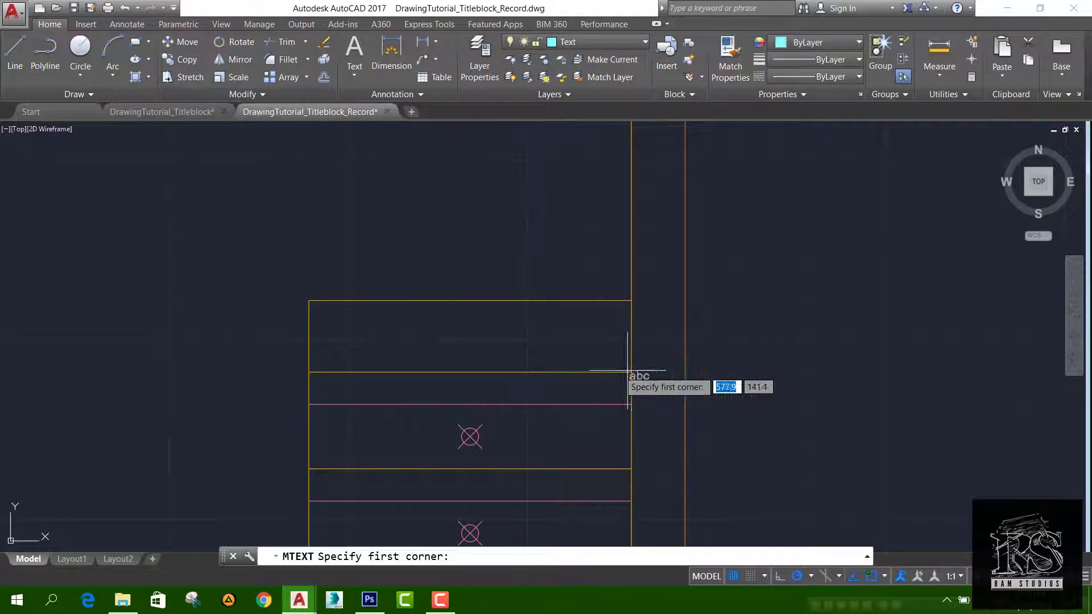
{"action": "left_click", "coordinate": [308, 300]}
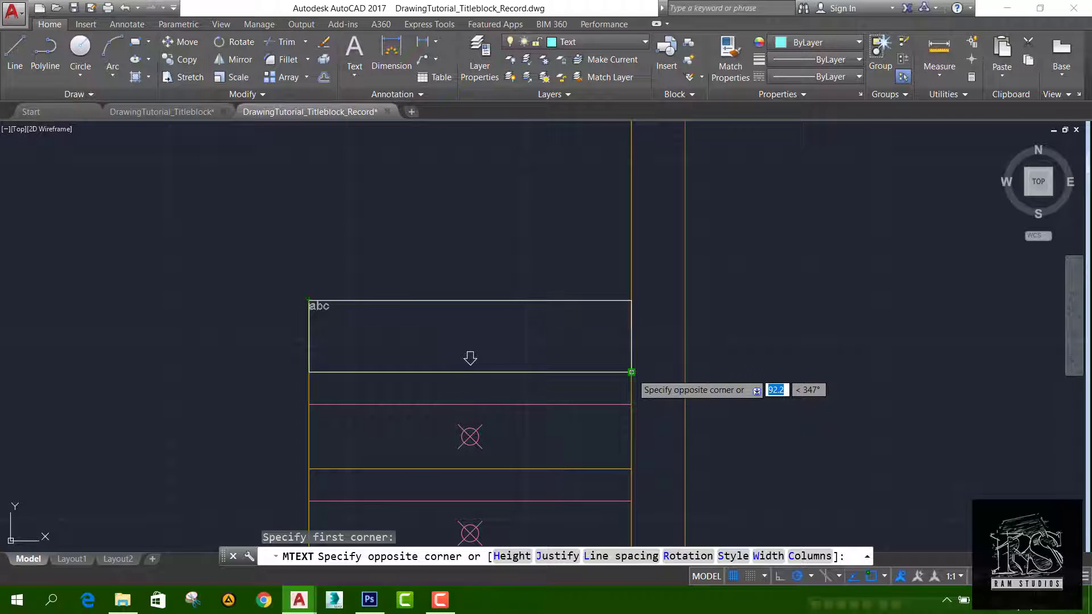
{"action": "left_click", "coordinate": [631, 372]}
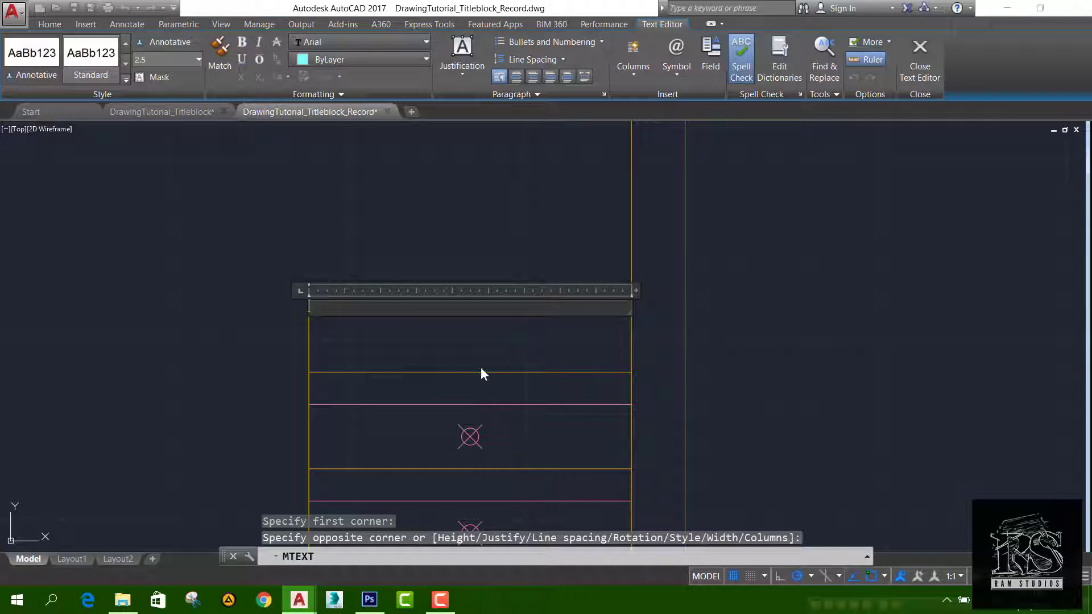
{"action": "type", "text": "RA"}
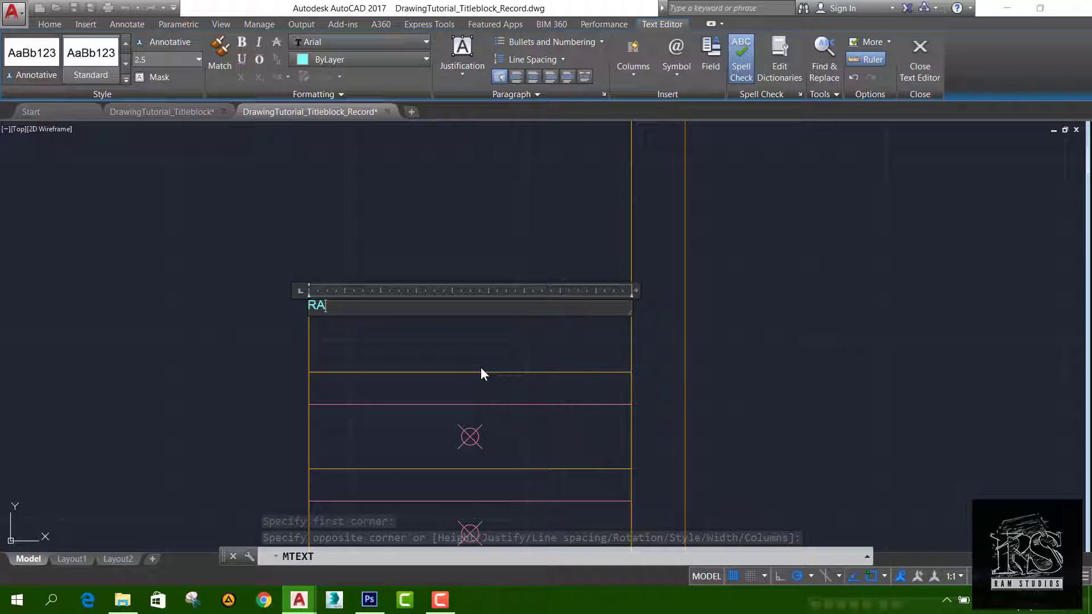
{"action": "type", "text": "M STUDIOS"}
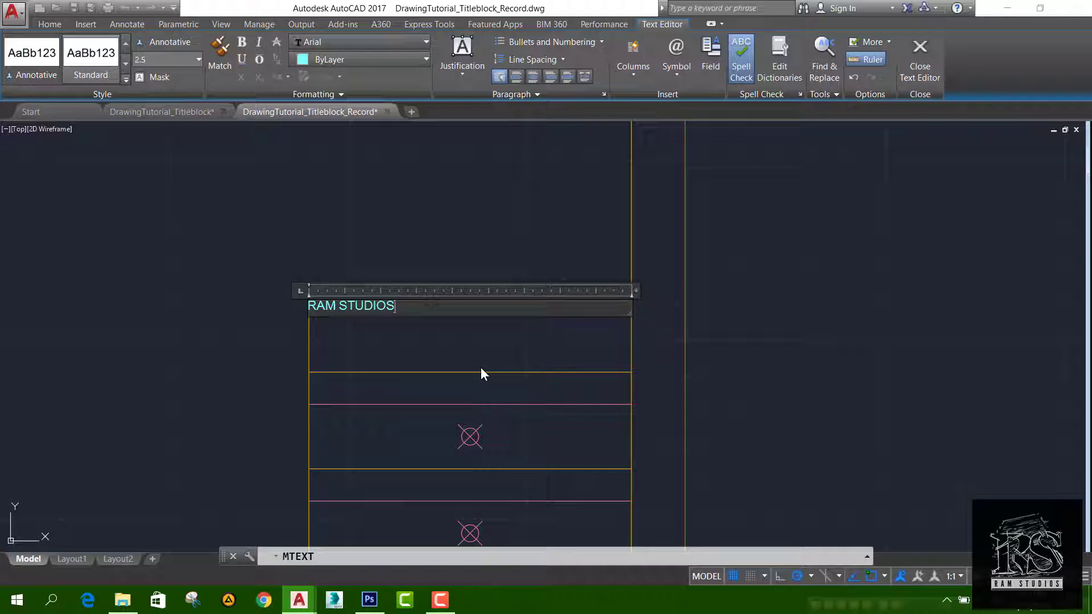
Step: Set the height of the whole RAM STUDIOS text to 8
{"action": "left_click", "coordinate": [428, 312]}
{"action": "left_click_drag", "start_coordinate": [427, 312], "coordinate": [263, 294]}
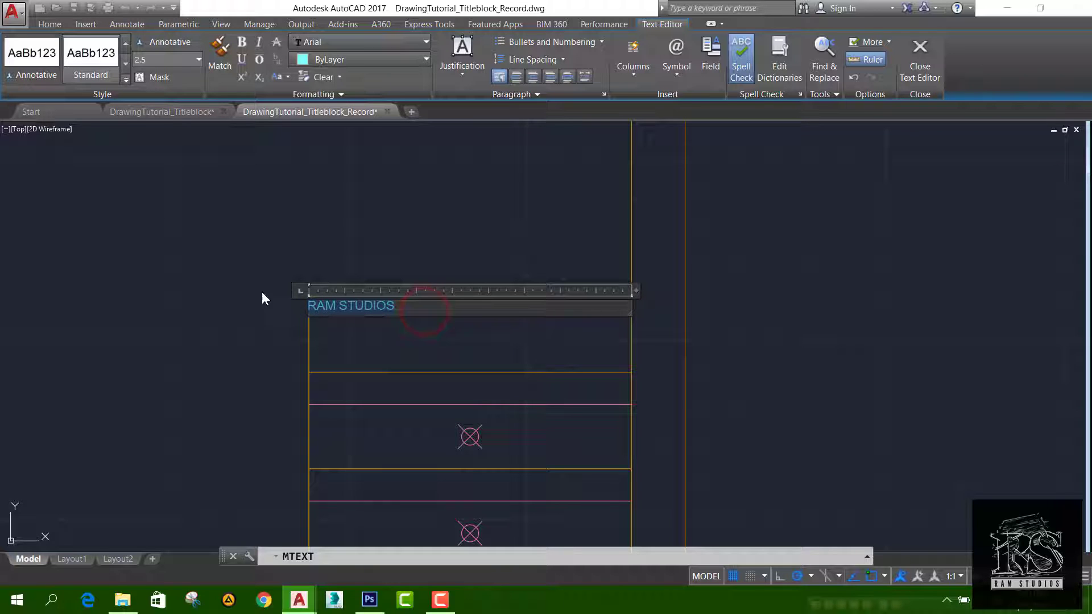
{"action": "left_click", "coordinate": [199, 59]}
{"action": "left_click", "coordinate": [170, 59]}
{"action": "type", "text": "8"}
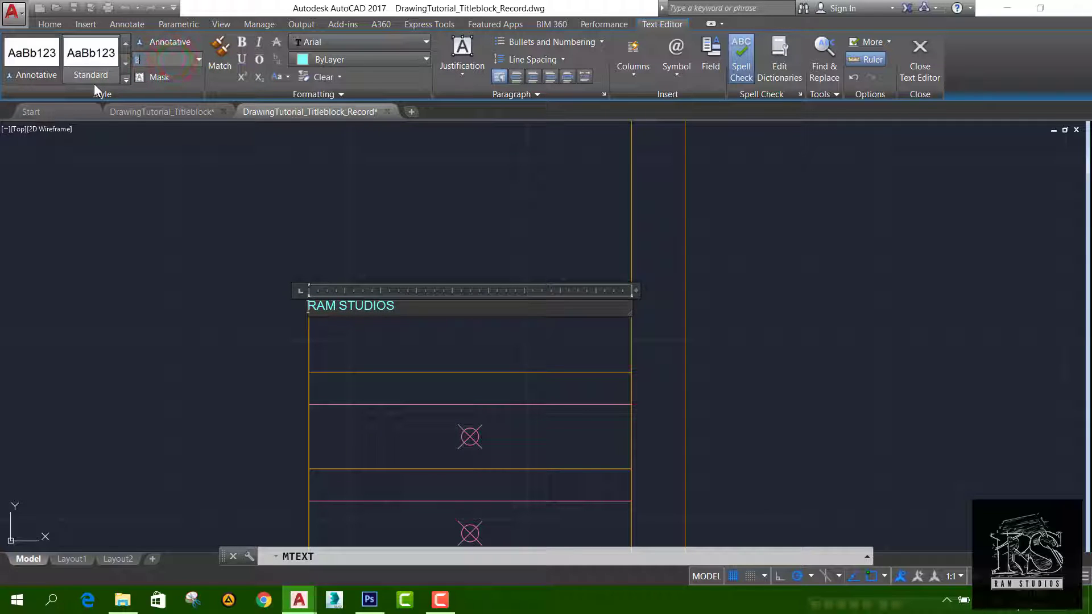
{"action": "key", "text": "ctrl+a"}
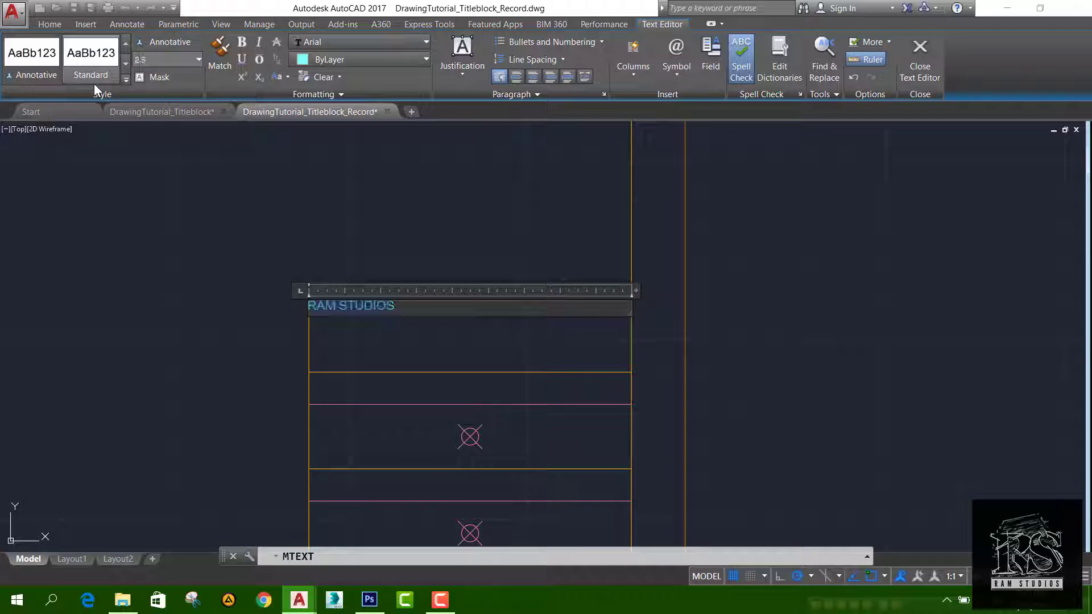
{"action": "left_click", "coordinate": [199, 60]}
{"action": "left_click", "coordinate": [139, 107]}
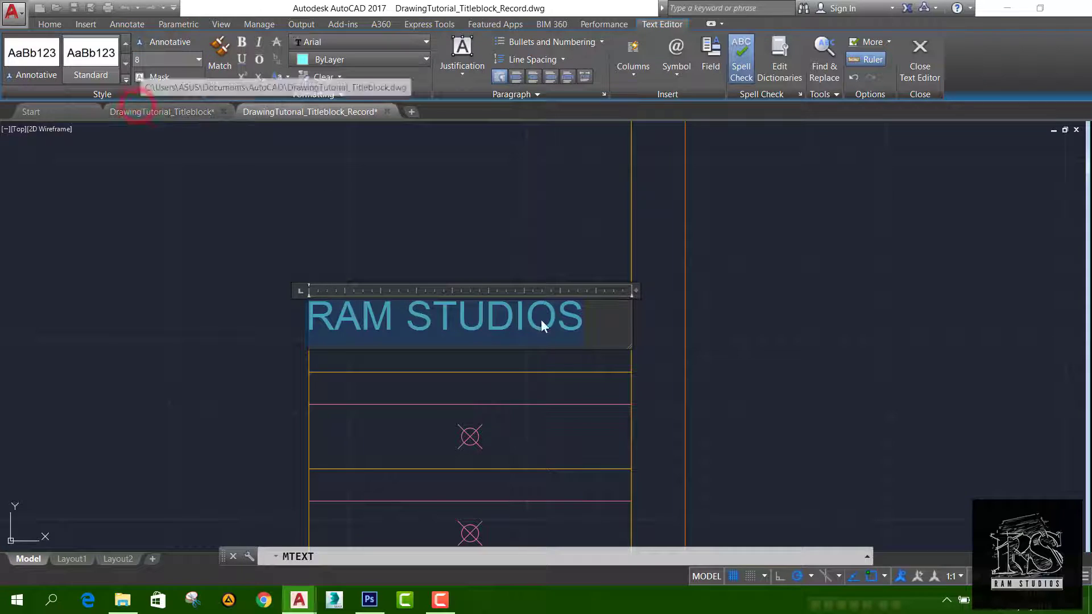
Step: Try to change the RAM STUDIOS text height to 6
{"action": "left_click", "coordinate": [199, 59]}
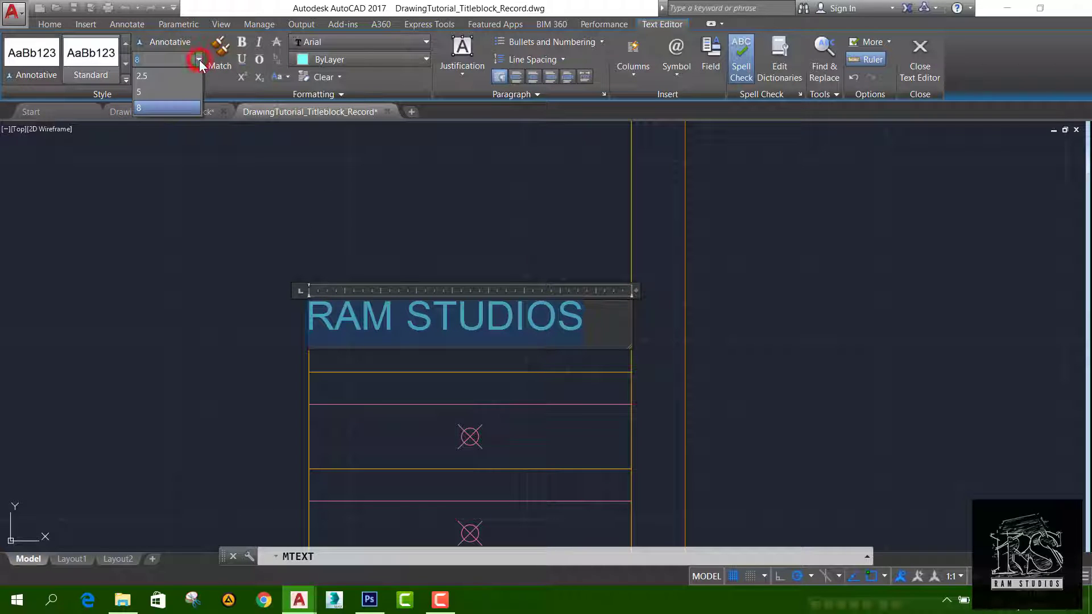
{"action": "left_click", "coordinate": [157, 60]}
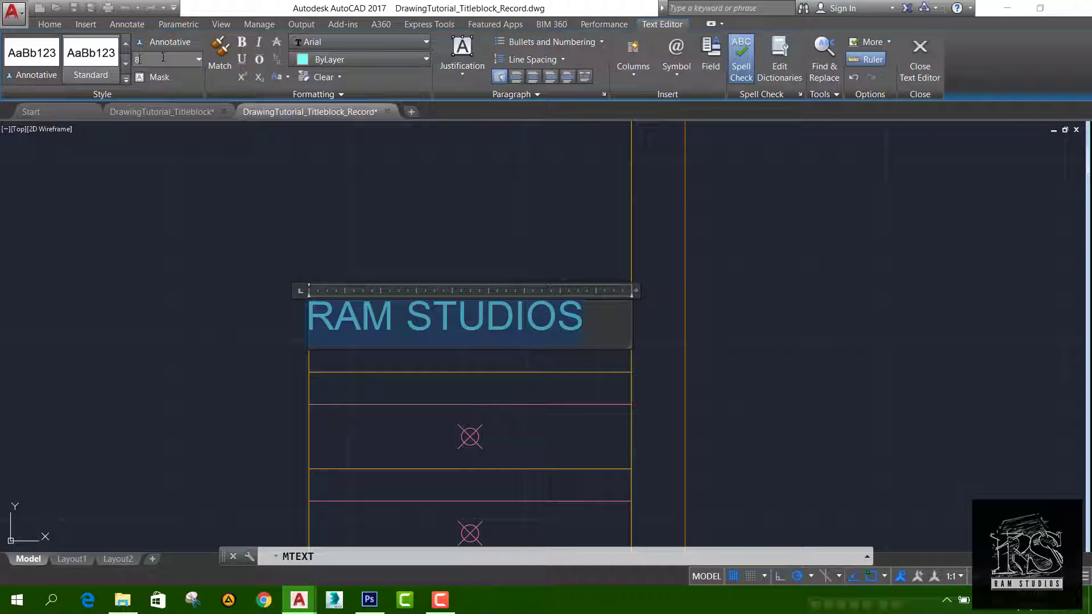
{"action": "left_click", "coordinate": [200, 57]}
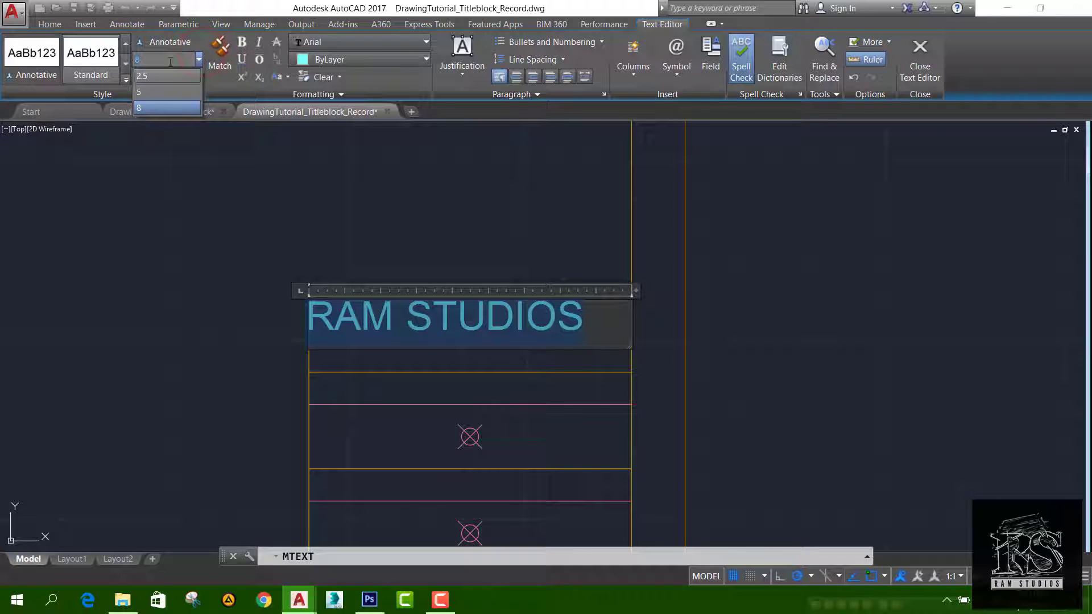
{"action": "left_click", "coordinate": [196, 61]}
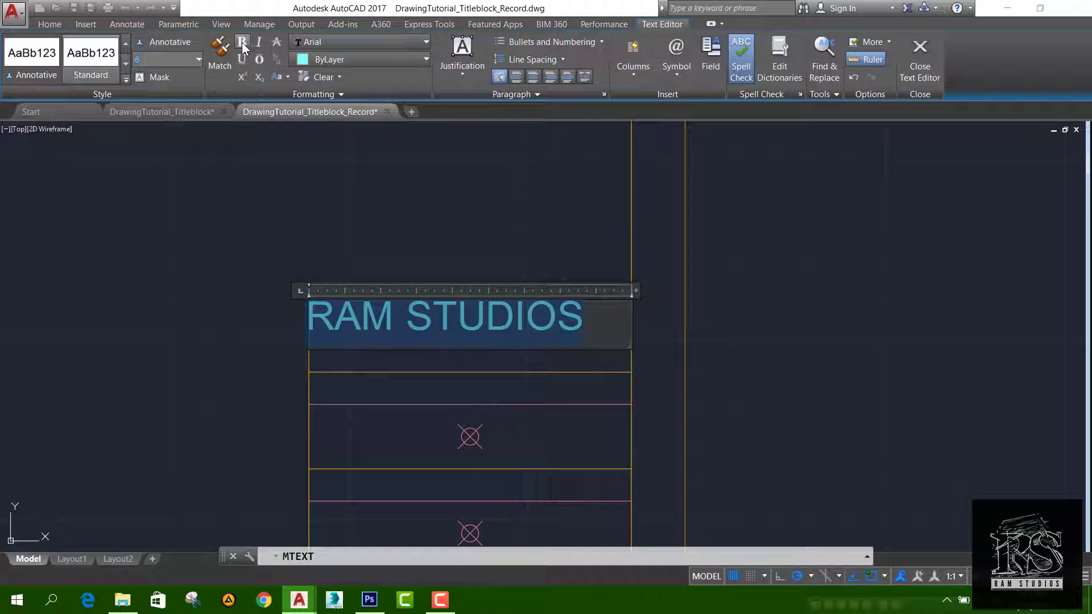
Step: Make the RAM STUDIOS text bold and change its font to Lato
{"action": "left_click", "coordinate": [247, 57]}
{"action": "left_click", "coordinate": [244, 42]}
{"action": "left_click", "coordinate": [367, 43]}
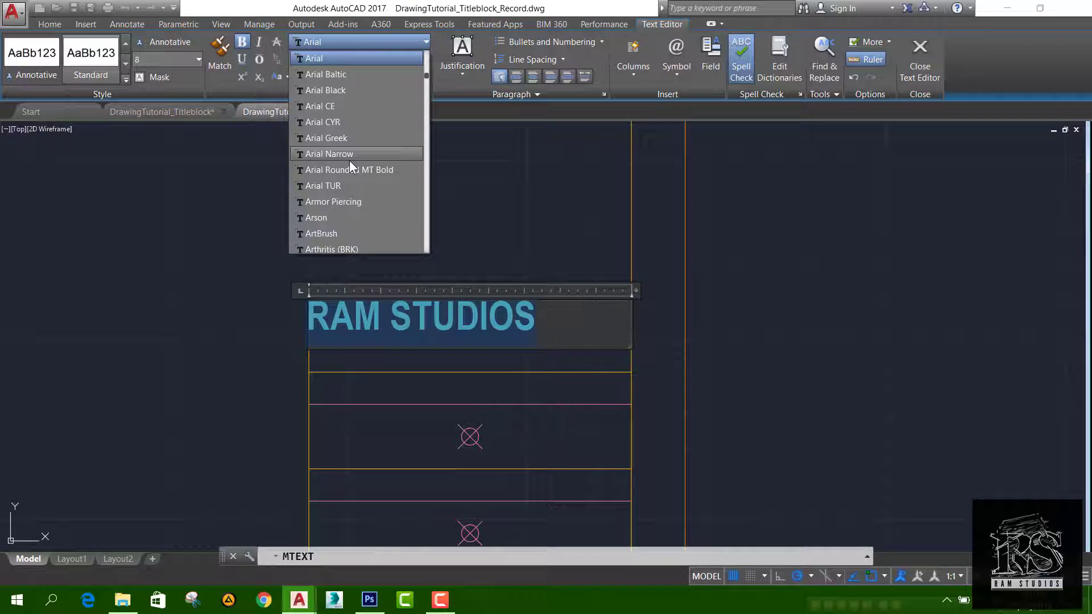
{"action": "scroll", "coordinate": [349, 166], "scroll_direction": "down", "scroll_amount": 15}
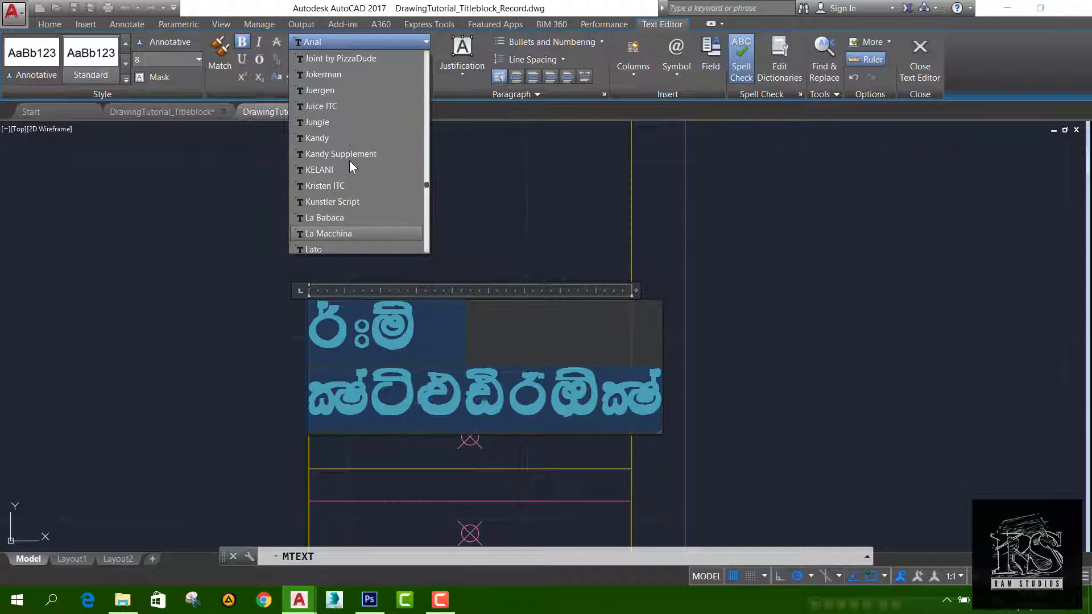
{"action": "scroll", "coordinate": [350, 165], "scroll_direction": "down", "scroll_amount": 1}
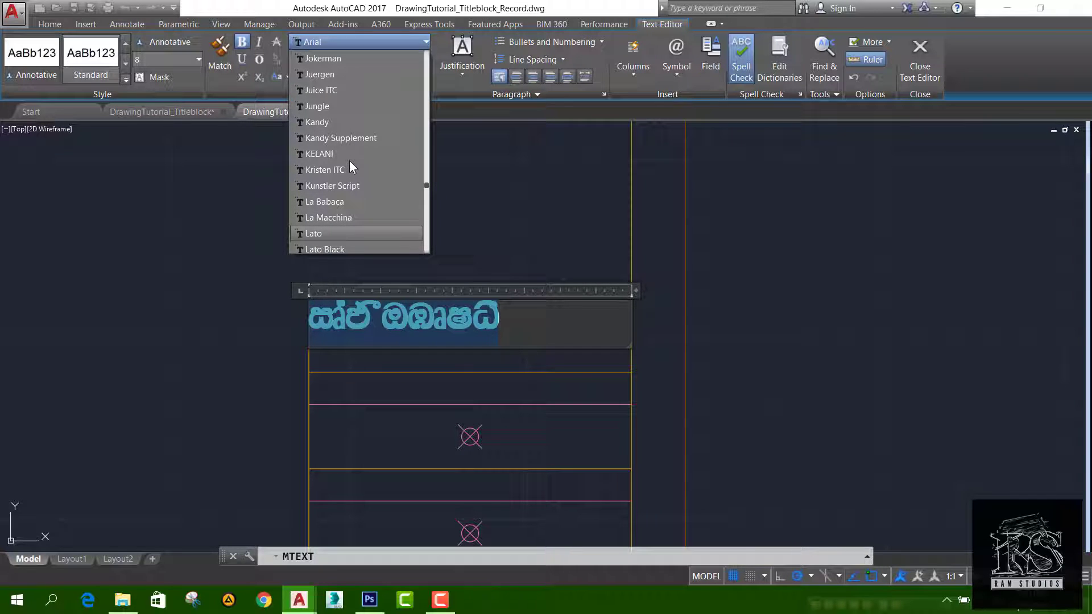
{"action": "left_click", "coordinate": [328, 232]}
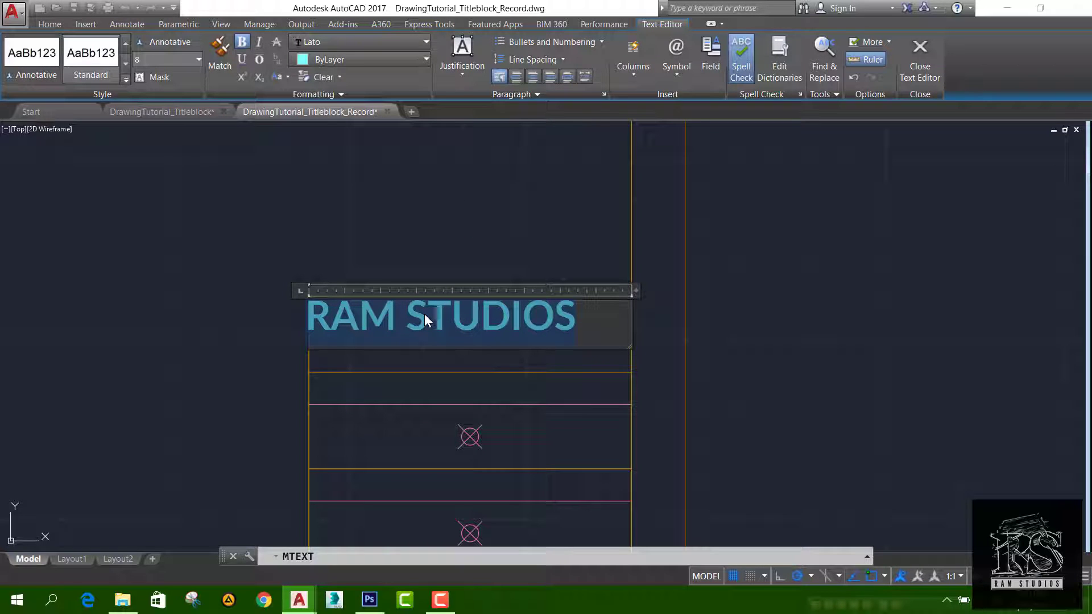
Step: Justify RAM STUDIOS as Middle Center with centred paragraph alignment and finish editing the text
{"action": "left_click", "coordinate": [455, 70]}
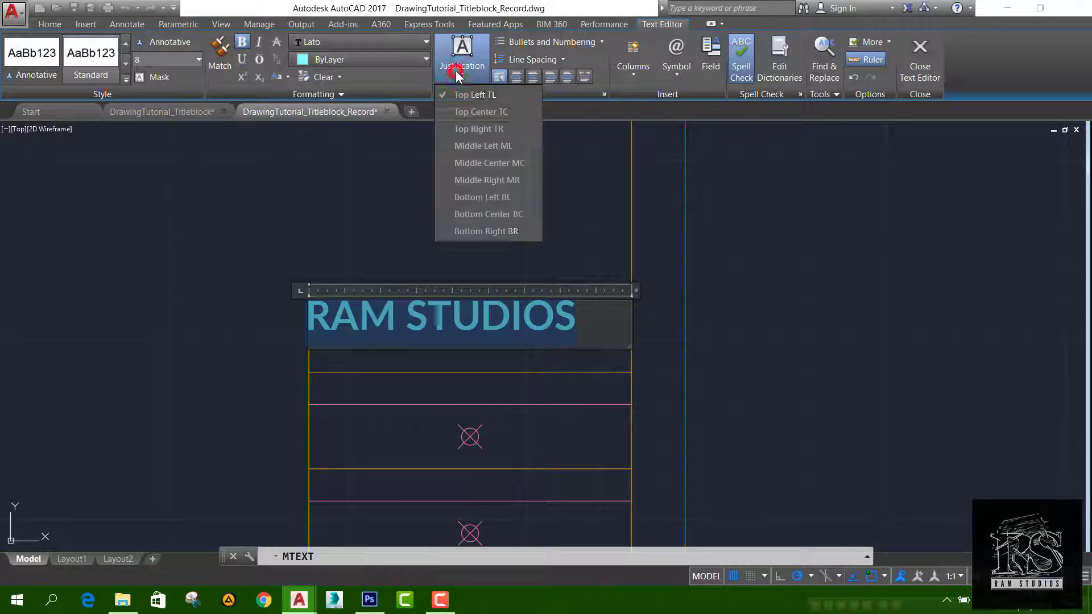
{"action": "left_click", "coordinate": [469, 163]}
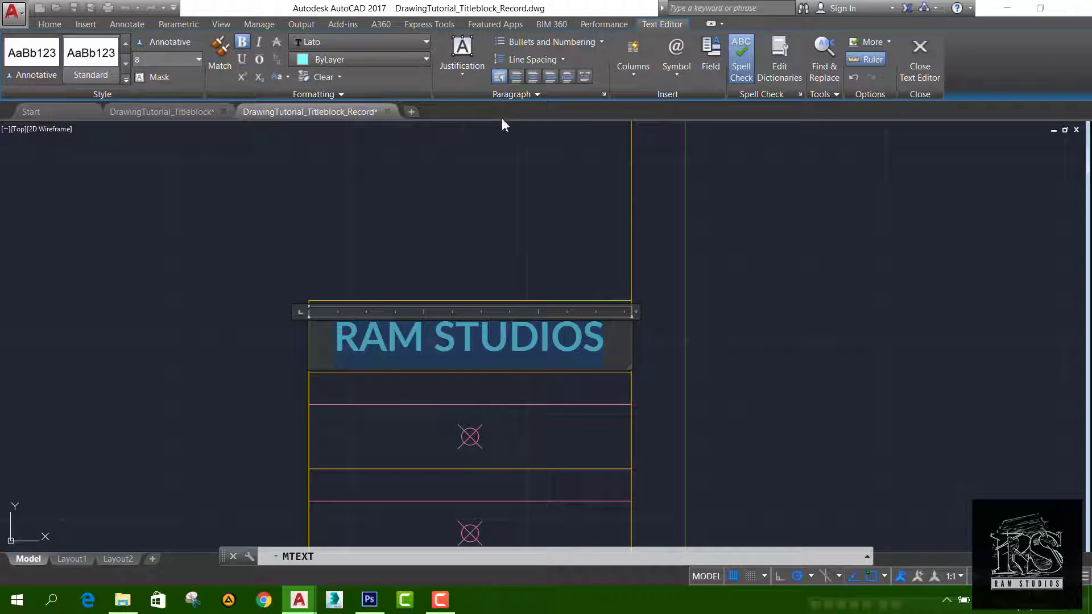
{"action": "left_click", "coordinate": [532, 77]}
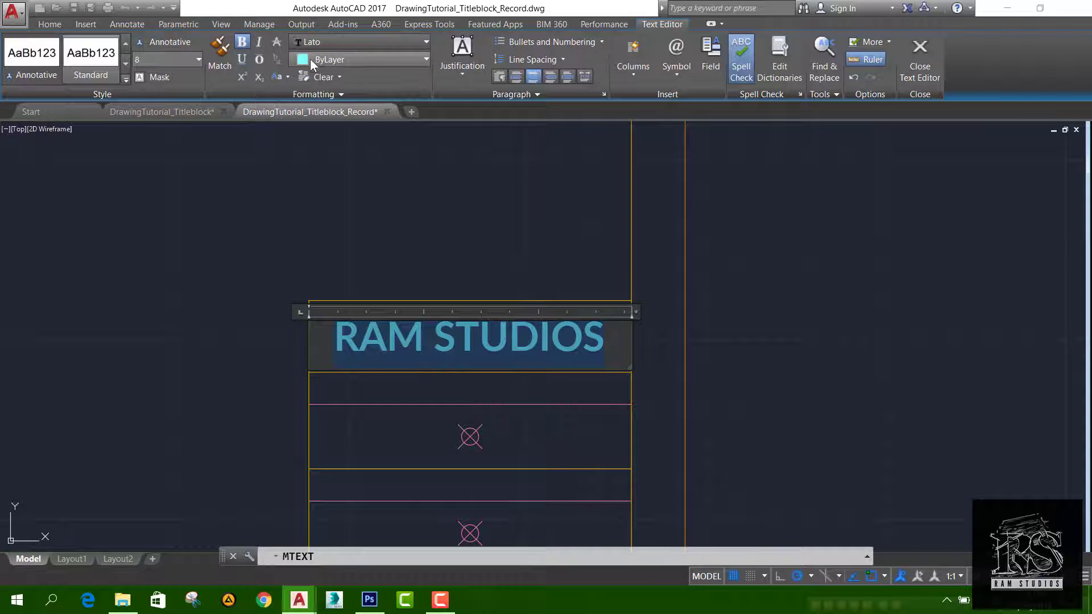
{"action": "left_click", "coordinate": [917, 48]}
Step: Check the label layout in the DrawingTutorial_Titleblock drawing and add PROJECT as multiline text across the strip below RAM STUDIOS
{"action": "scroll", "coordinate": [500, 237], "scroll_direction": "down", "scroll_amount": 5}
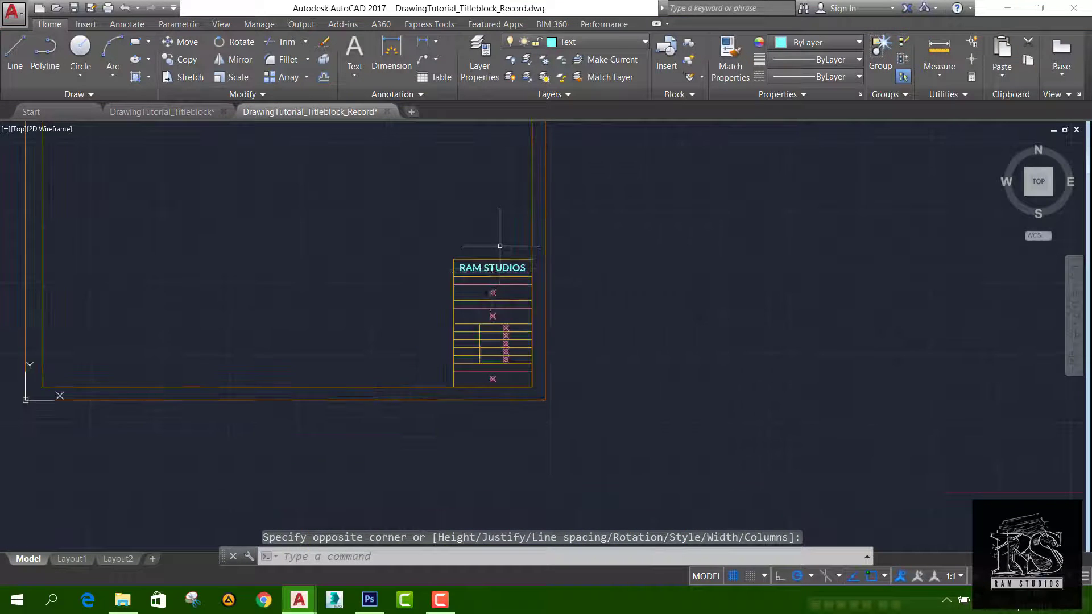
{"action": "scroll", "coordinate": [515, 256], "scroll_direction": "up", "scroll_amount": 4}
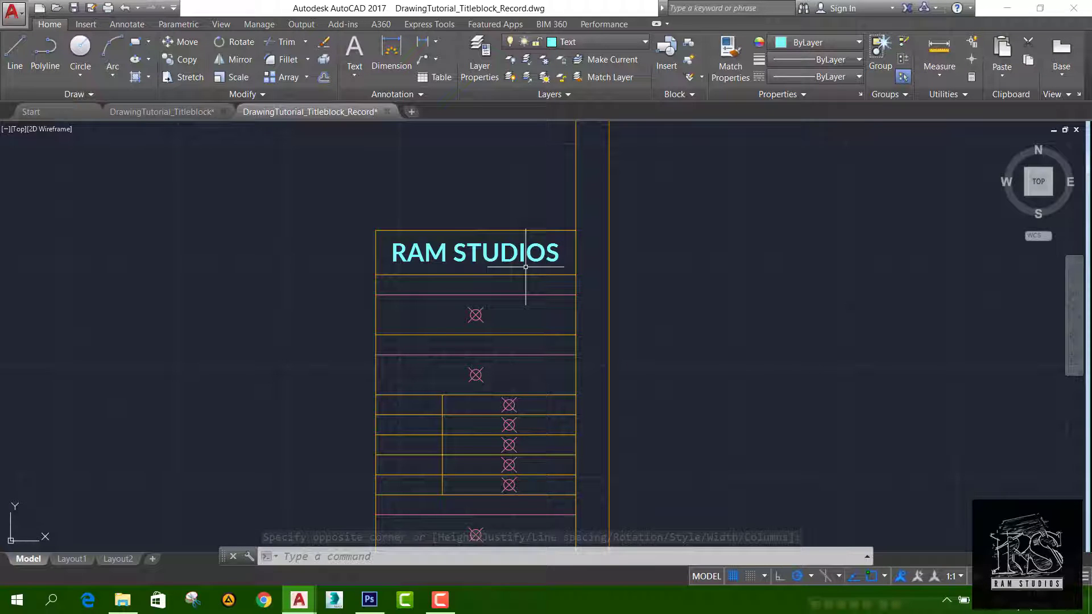
{"action": "left_click", "coordinate": [139, 112]}
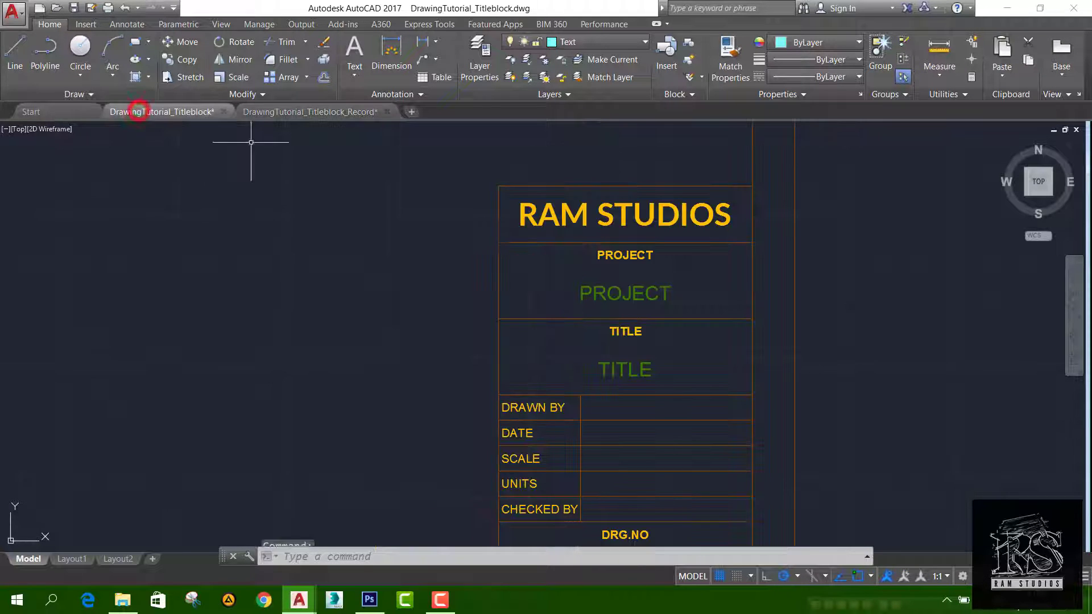
{"action": "left_click", "coordinate": [288, 113]}
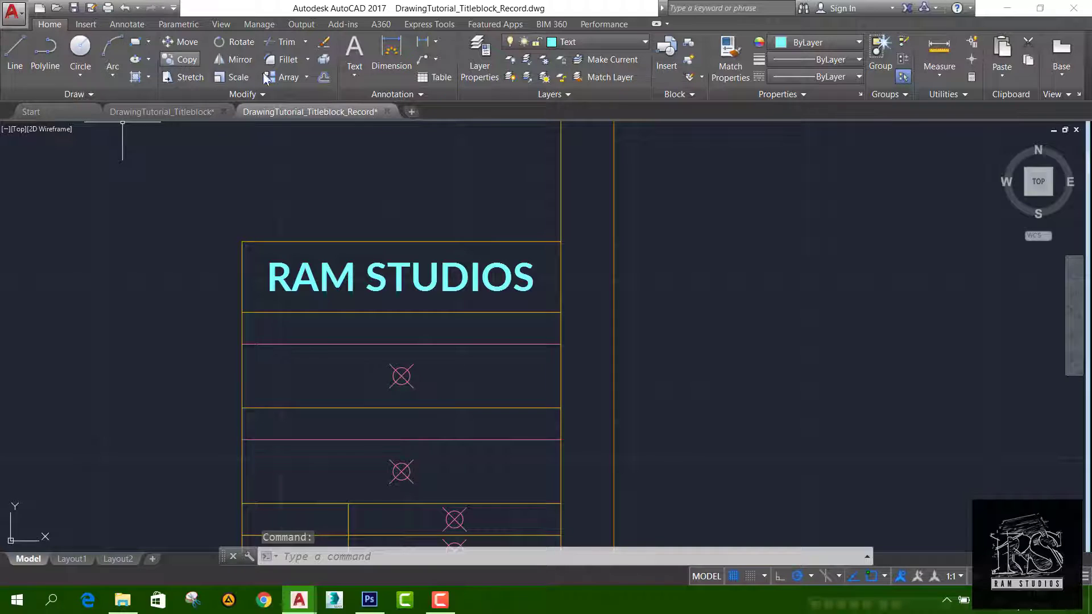
{"action": "left_click", "coordinate": [353, 51]}
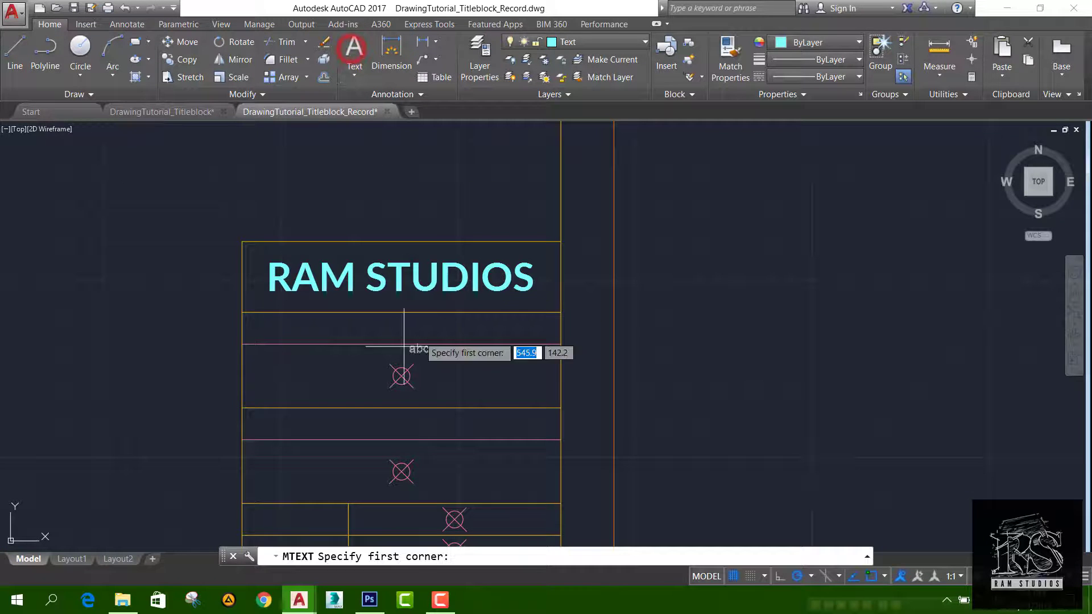
{"action": "left_click", "coordinate": [242, 313]}
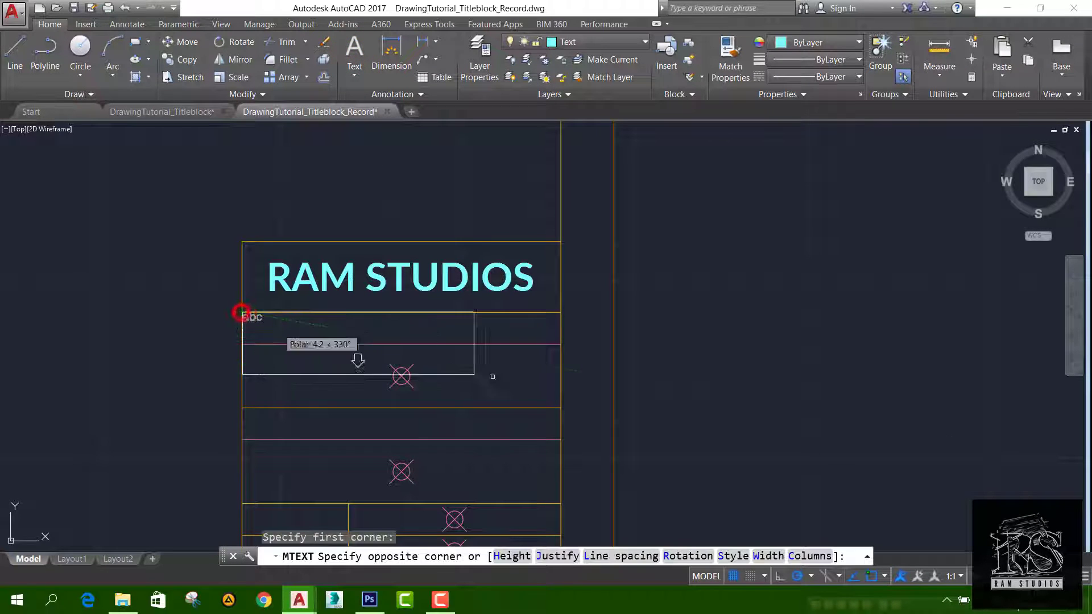
{"action": "left_click", "coordinate": [559, 346]}
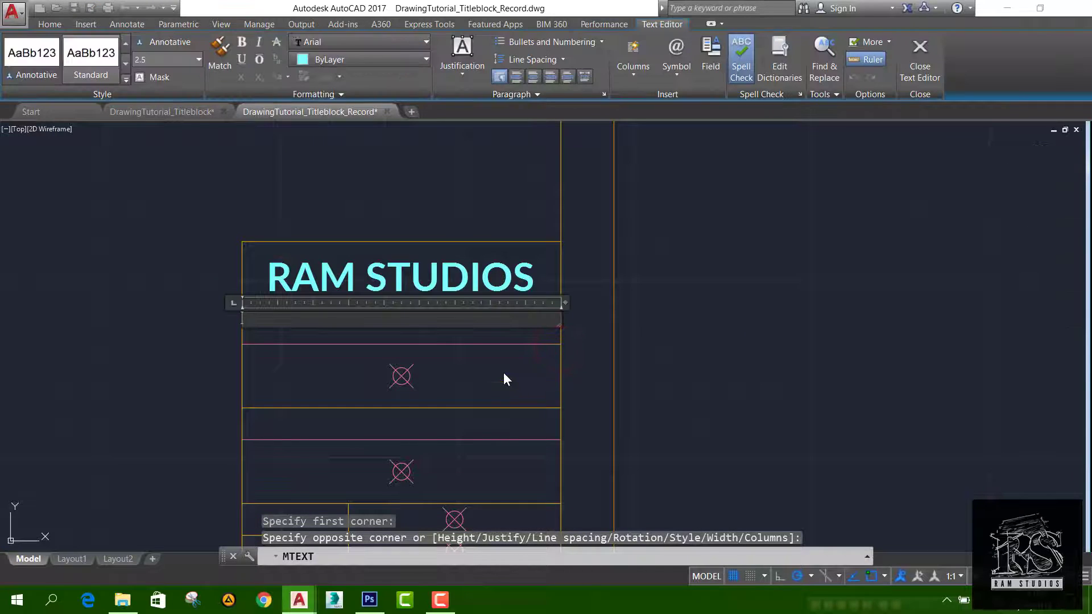
{"action": "type", "text": "PROJECT"}
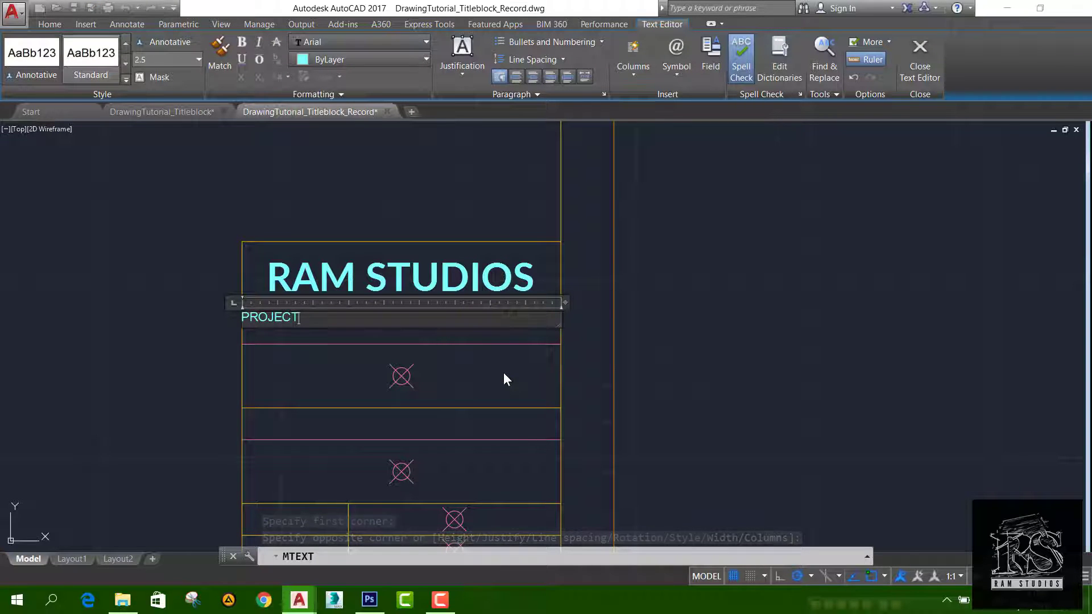
Step: Set the PROJECT text height to 3 and make it bold
{"action": "key", "text": "ctrl+a"}
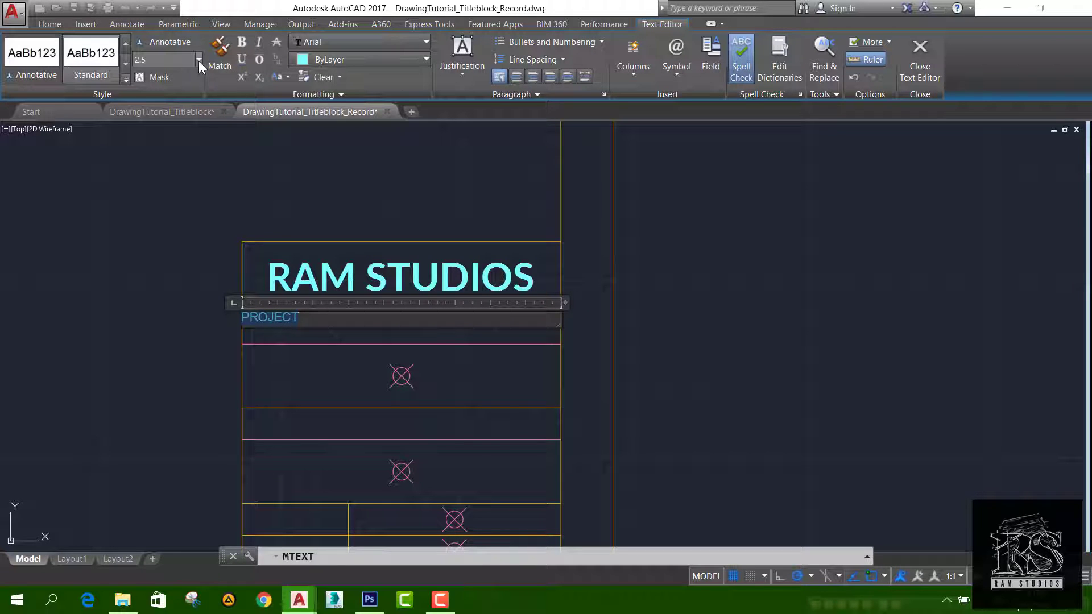
{"action": "left_click", "coordinate": [171, 60]}
{"action": "type", "text": "3.53"}
{"action": "key", "text": "Return"}
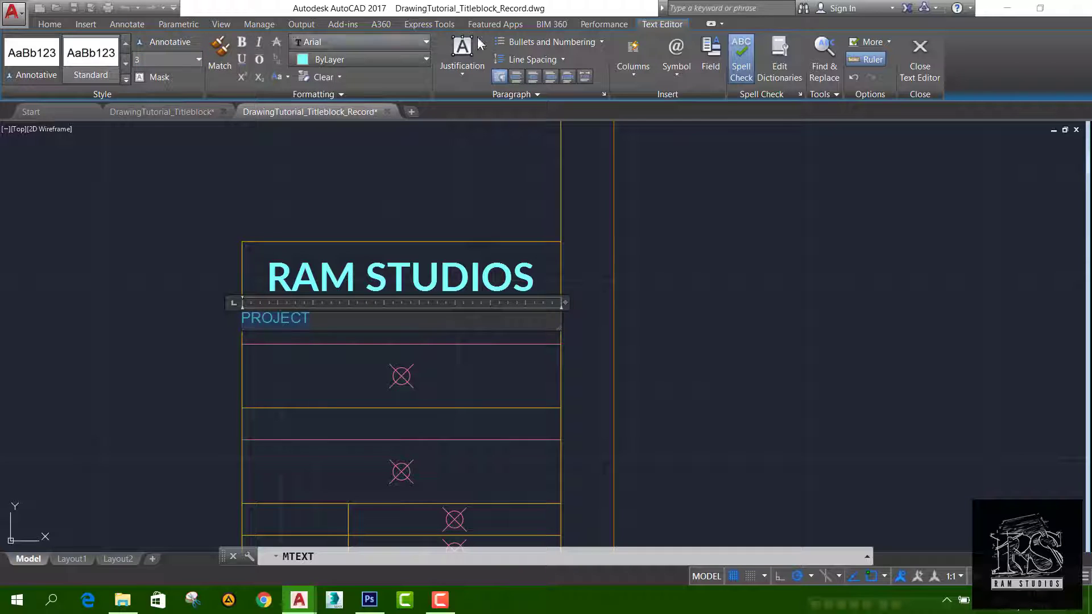
{"action": "left_click", "coordinate": [242, 42]}
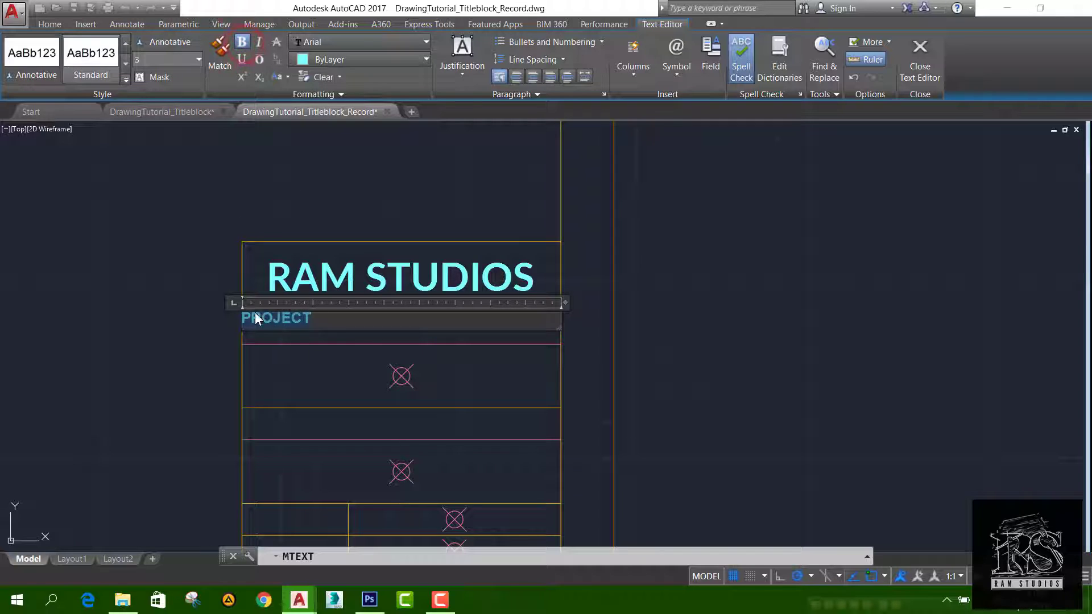
Step: Justify the PROJECT text as Middle Center with centred paragraph alignment and finish editing it
{"action": "left_click", "coordinate": [461, 55]}
{"action": "left_click", "coordinate": [477, 163]}
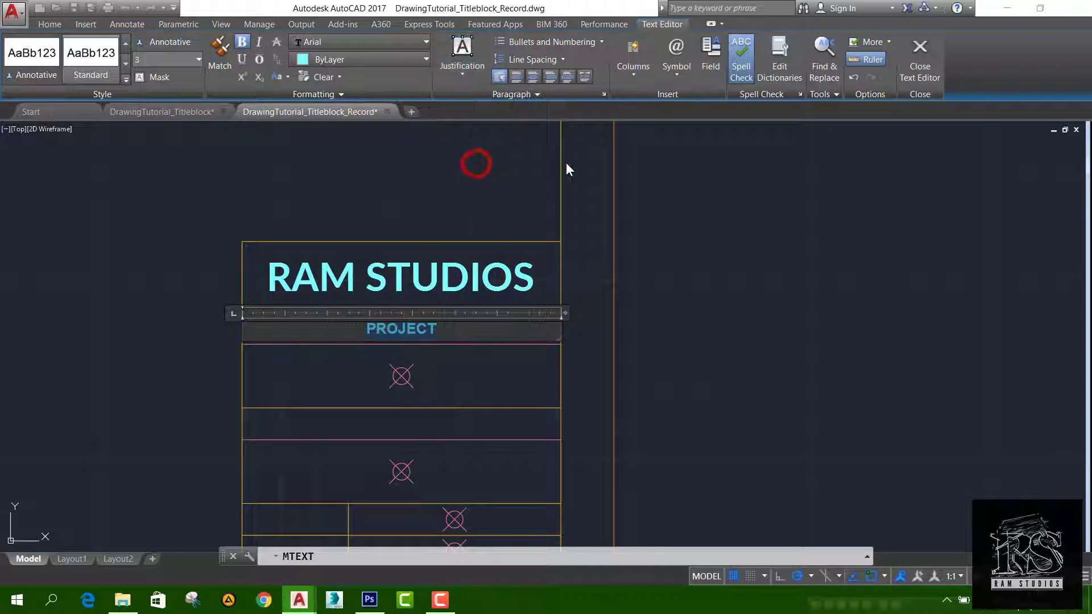
{"action": "left_click", "coordinate": [533, 76]}
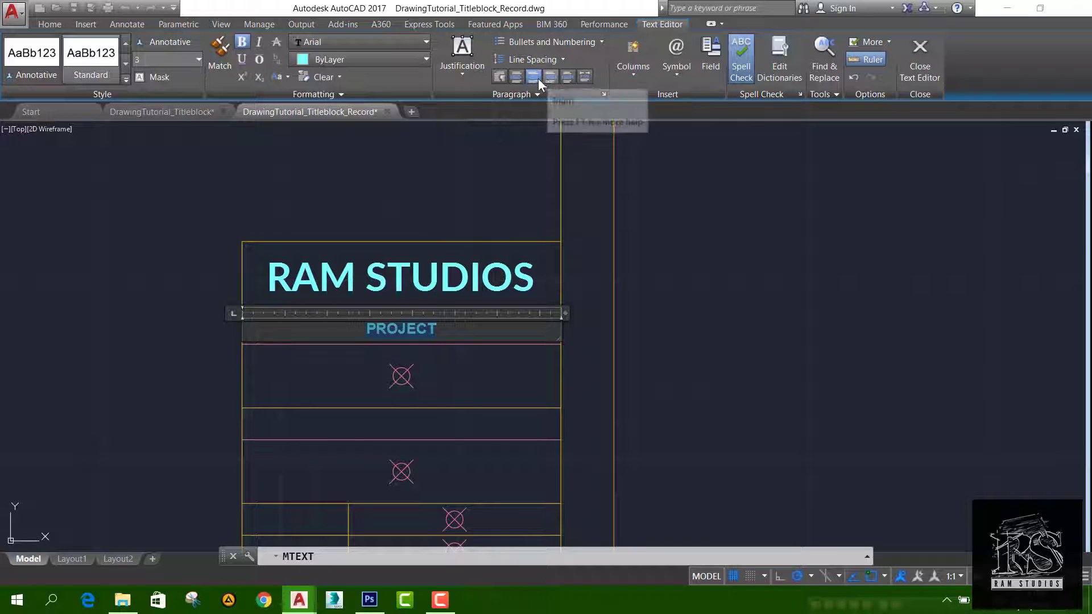
{"action": "left_click", "coordinate": [921, 57]}
Step: Examine the title block's layout and the remaining unlabelled cells below the PROJECT label
{"action": "scroll", "coordinate": [441, 336], "scroll_direction": "down", "scroll_amount": 3}
{"action": "scroll", "coordinate": [442, 336], "scroll_direction": "up", "scroll_amount": 3}
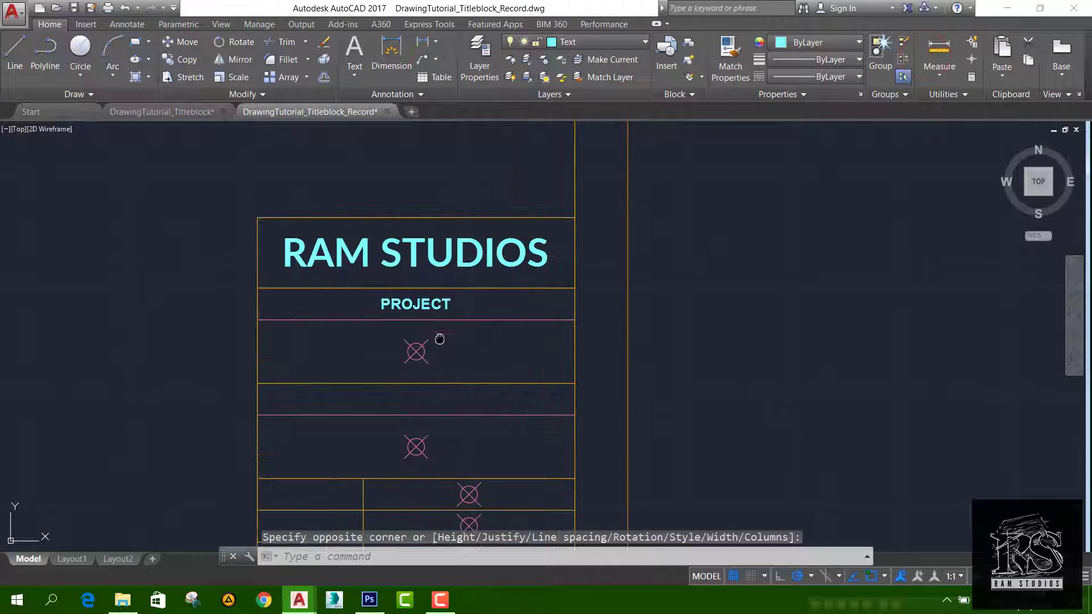
{"action": "middle_click_drag", "start_coordinate": [441, 336], "coordinate": [443, 290]}
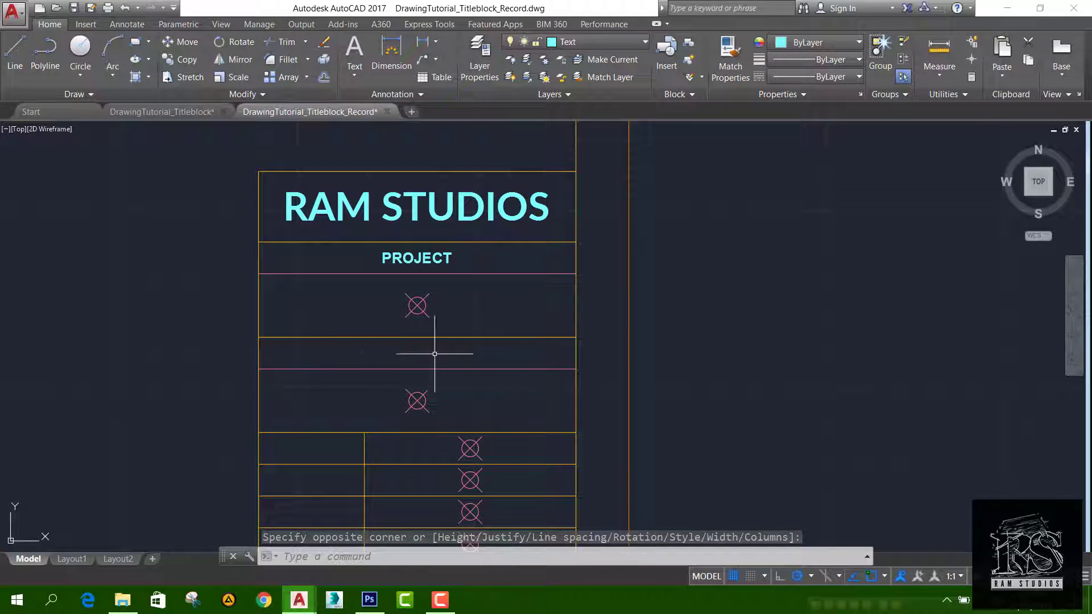
{"action": "scroll", "coordinate": [412, 348], "scroll_direction": "down", "scroll_amount": 4}
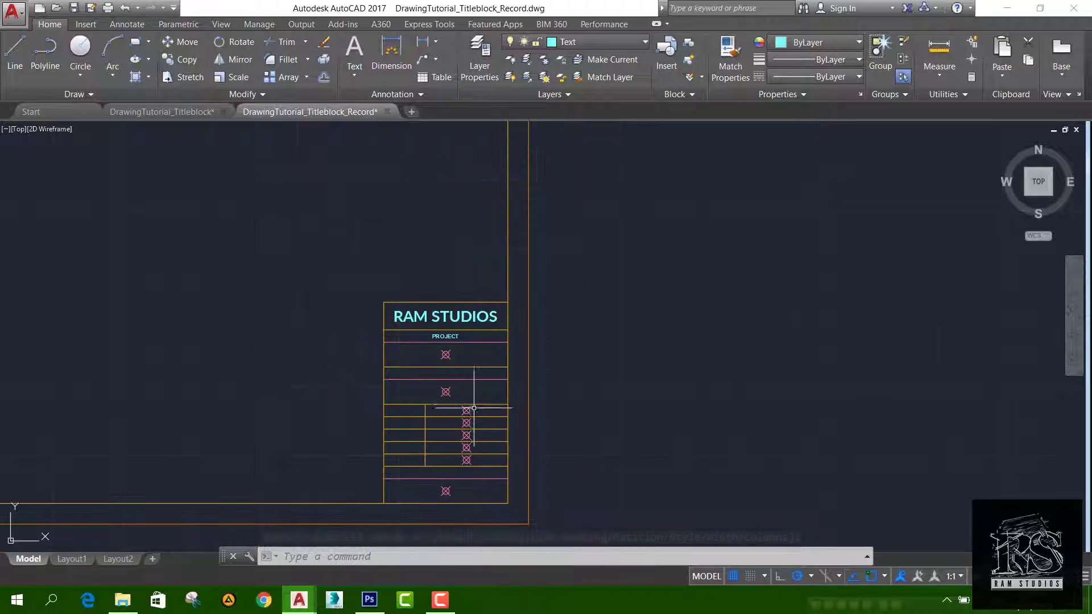
{"action": "scroll", "coordinate": [444, 371], "scroll_direction": "up", "scroll_amount": 4}
{"action": "scroll", "coordinate": [427, 398], "scroll_direction": "down", "scroll_amount": 2}
{"action": "middle_click_drag", "start_coordinate": [414, 269], "coordinate": [419, 350]}
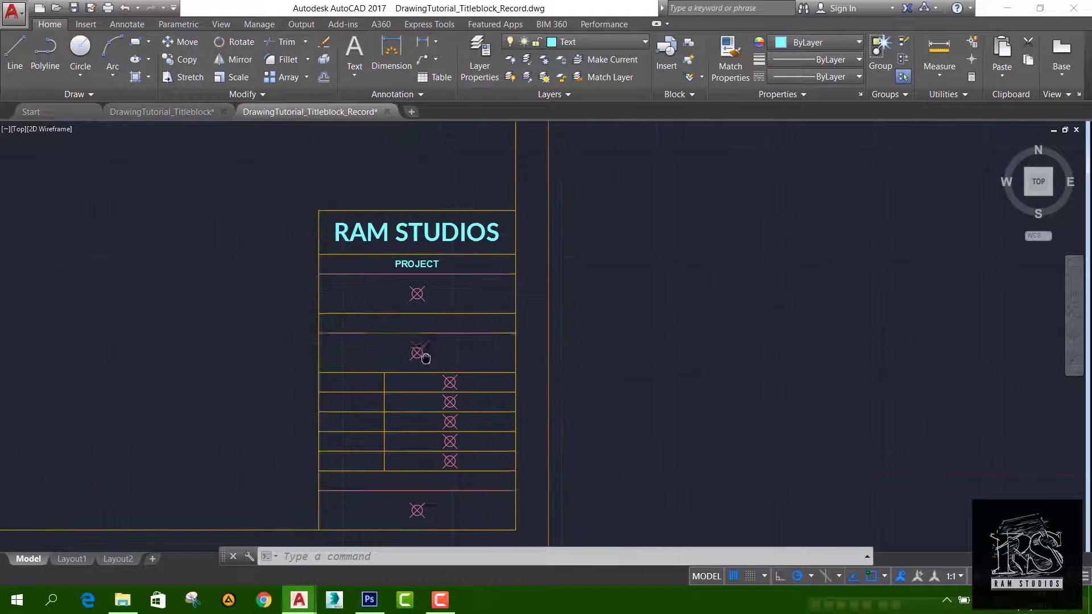
{"action": "scroll", "coordinate": [419, 280], "scroll_direction": "up", "scroll_amount": 5}
{"action": "scroll", "coordinate": [380, 232], "scroll_direction": "down", "scroll_amount": 1}
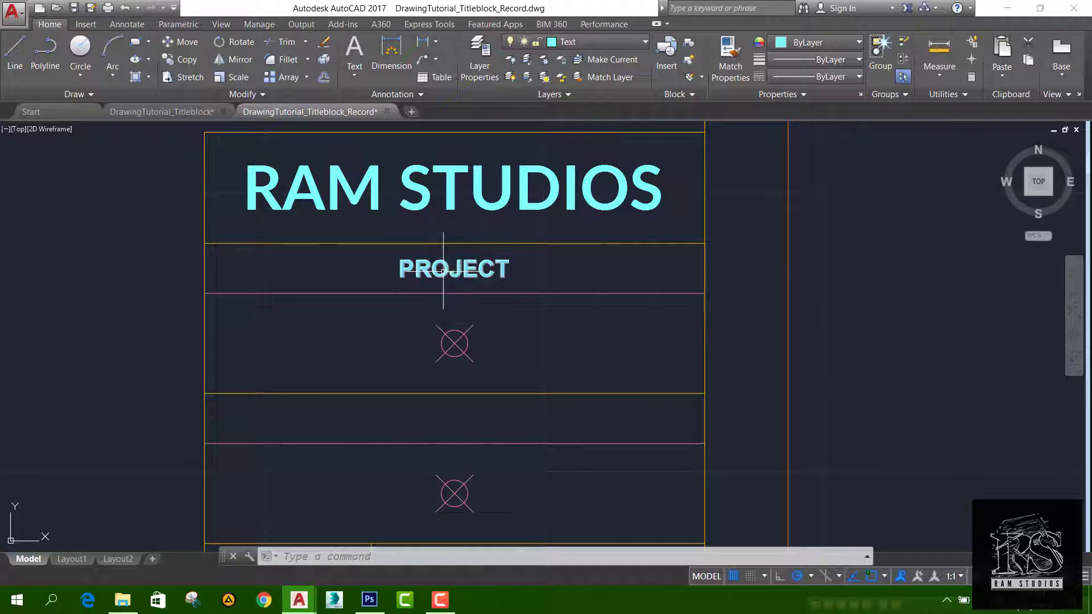
Step: Copy the PROJECT label from its cell's upper-left corner to the matching corner of the next empty strip below
{"action": "mouse_move", "coordinate": [444, 270]}
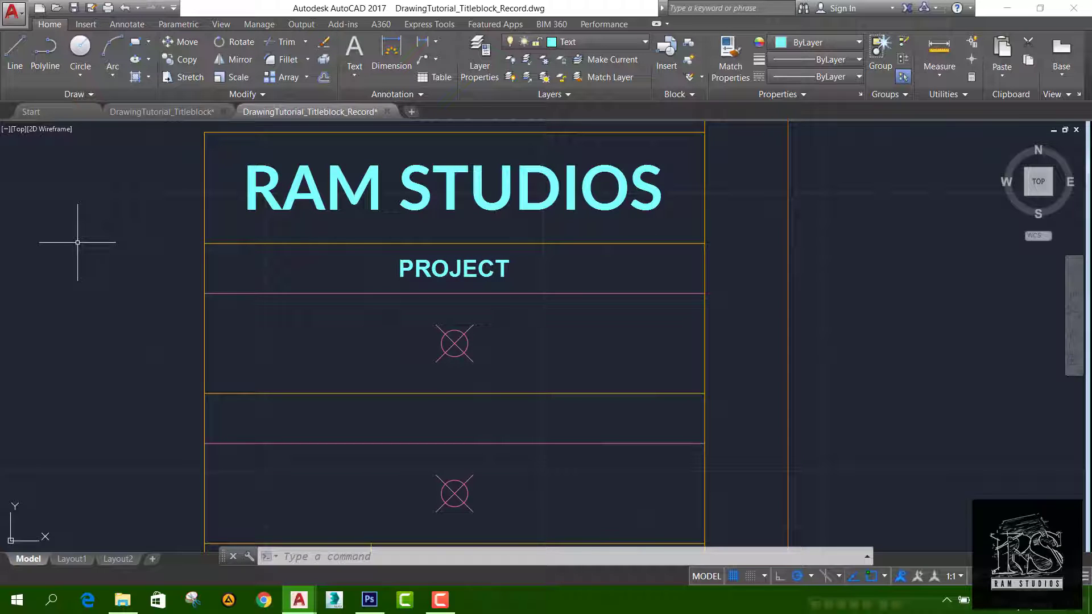
{"action": "left_click", "coordinate": [170, 61]}
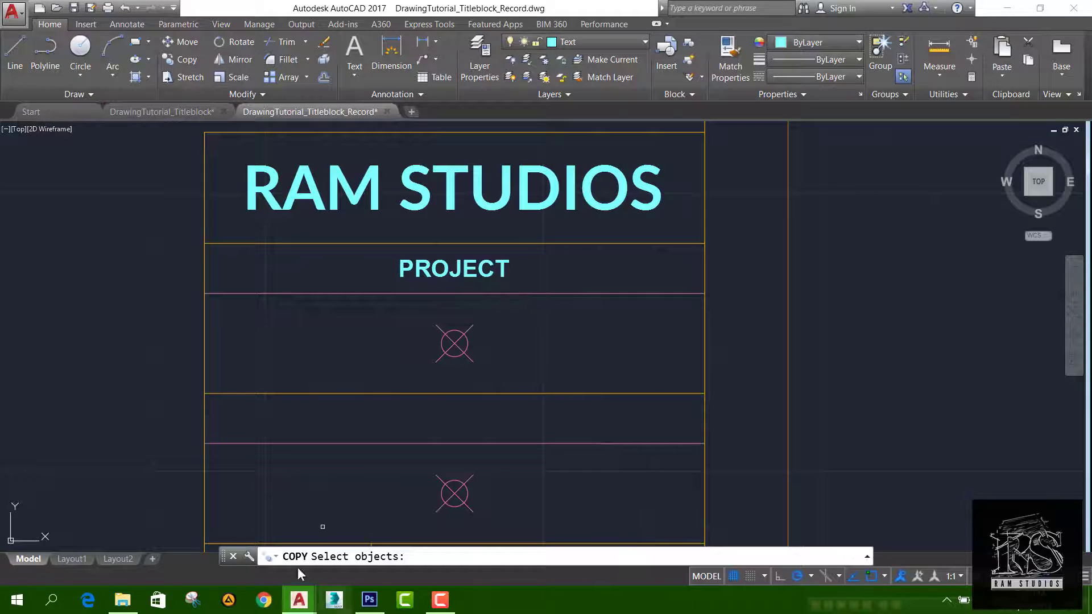
{"action": "left_click", "coordinate": [446, 277]}
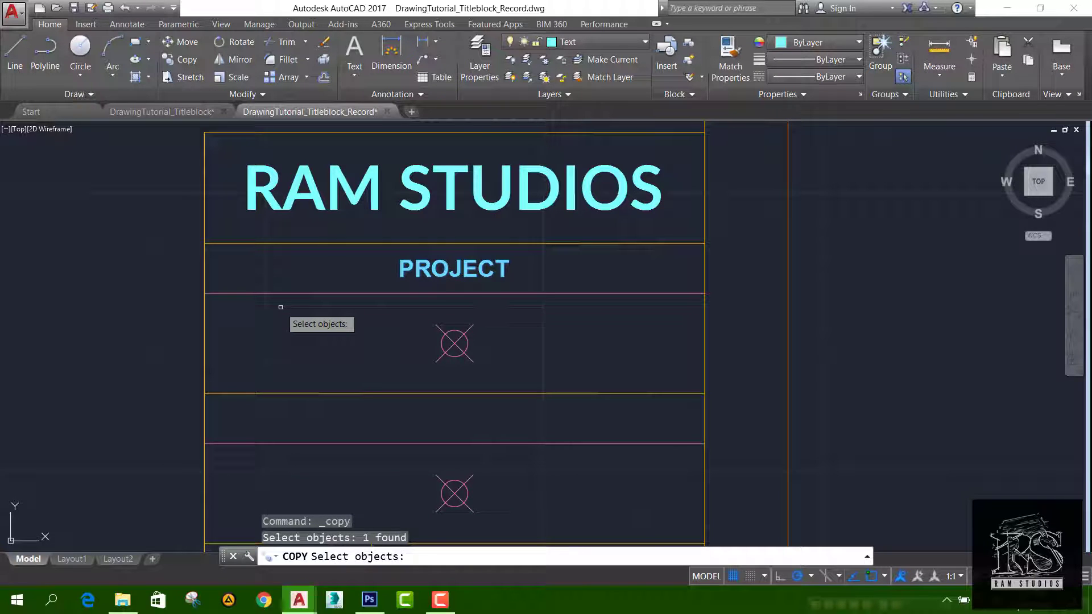
{"action": "key", "text": "Return"}
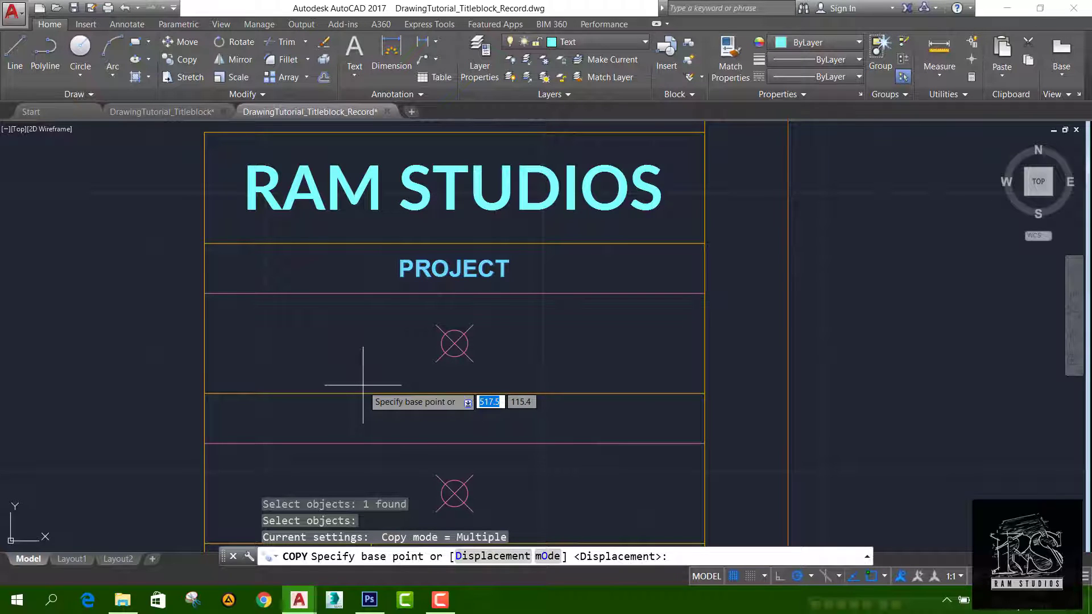
{"action": "left_click", "coordinate": [204, 244]}
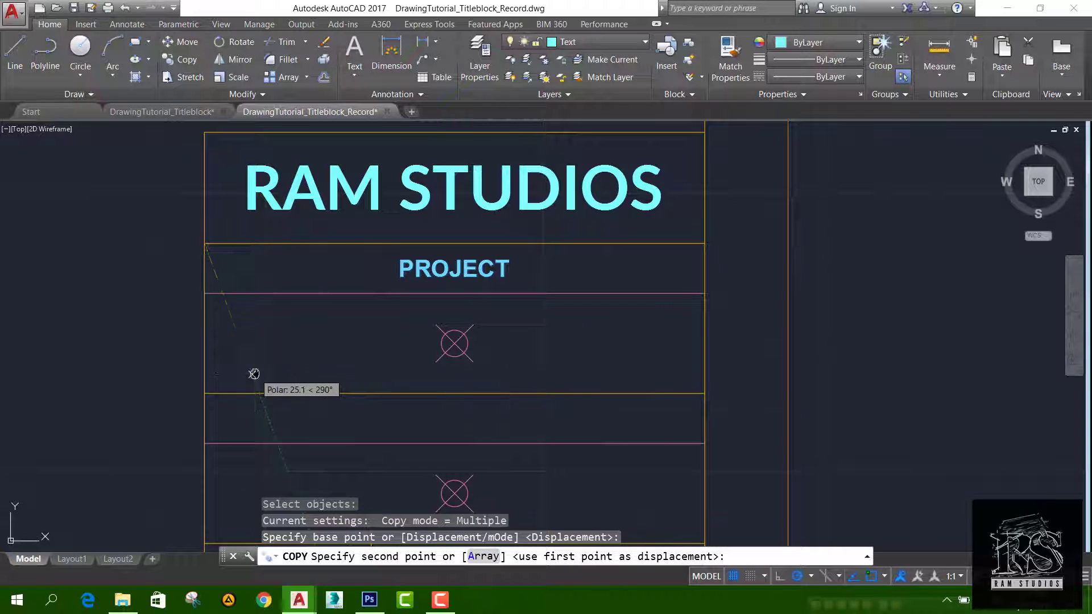
{"action": "middle_click_drag", "start_coordinate": [251, 377], "coordinate": [317, 289]}
{"action": "left_click", "coordinate": [271, 304]}
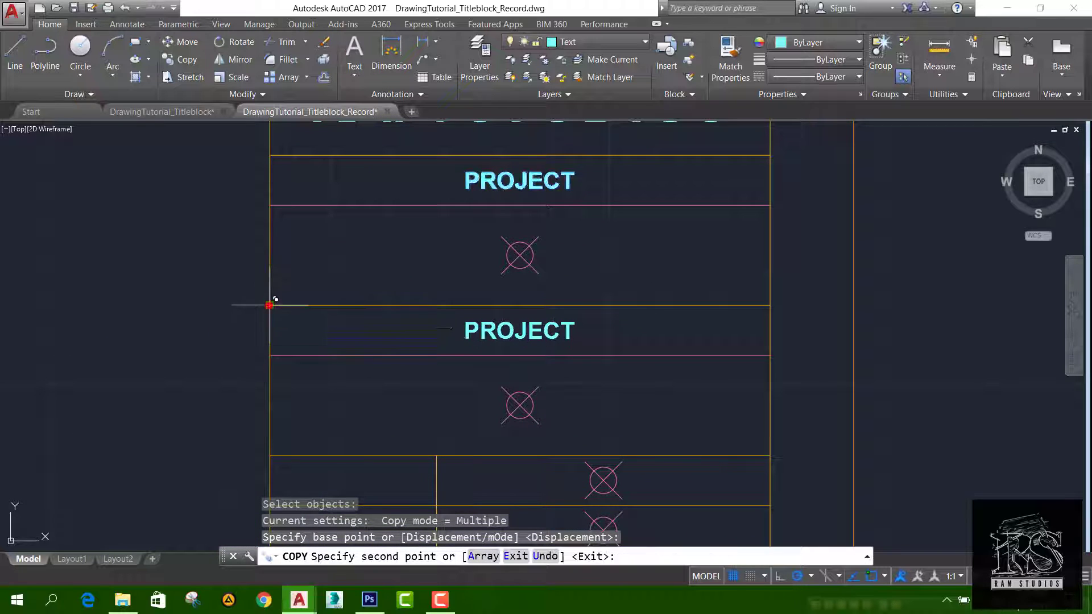
Step: Place another copy of PROJECT in the narrow strip directly below the five-row table and end the copying
{"action": "scroll", "coordinate": [267, 310], "scroll_direction": "down", "scroll_amount": 4}
{"action": "middle_click_drag", "start_coordinate": [261, 371], "coordinate": [299, 233]}
{"action": "scroll", "coordinate": [300, 344], "scroll_direction": "up", "scroll_amount": 2}
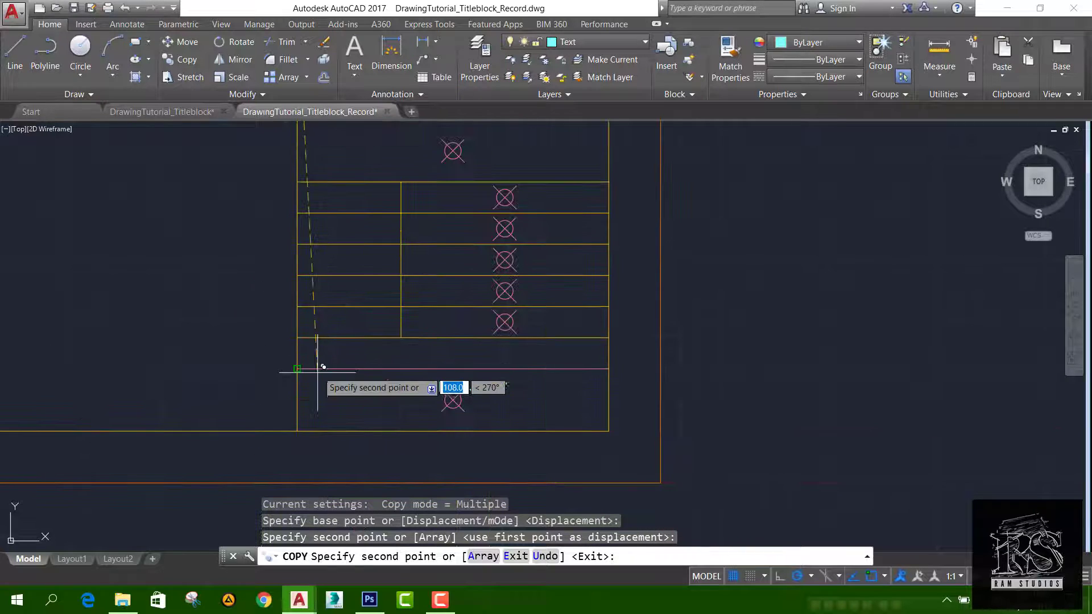
{"action": "left_click", "coordinate": [296, 340]}
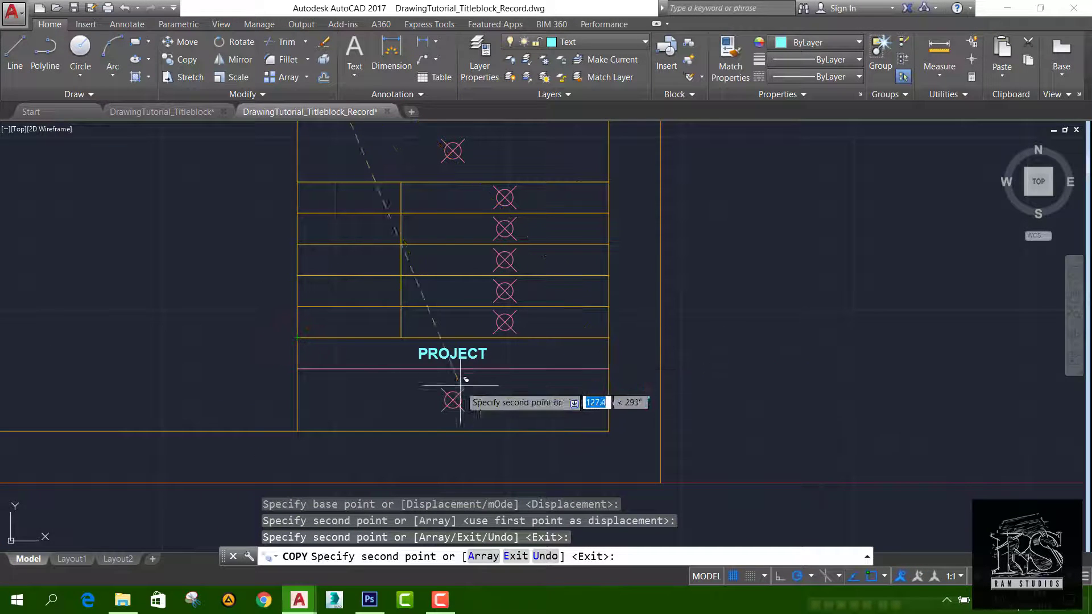
{"action": "key", "text": "Return"}
Step: Replace the text of the upper PROJECT copy, above the five-row table, with TITLE
{"action": "scroll", "coordinate": [484, 350], "scroll_direction": "down", "scroll_amount": 5}
{"action": "scroll", "coordinate": [487, 348], "scroll_direction": "up", "scroll_amount": 8}
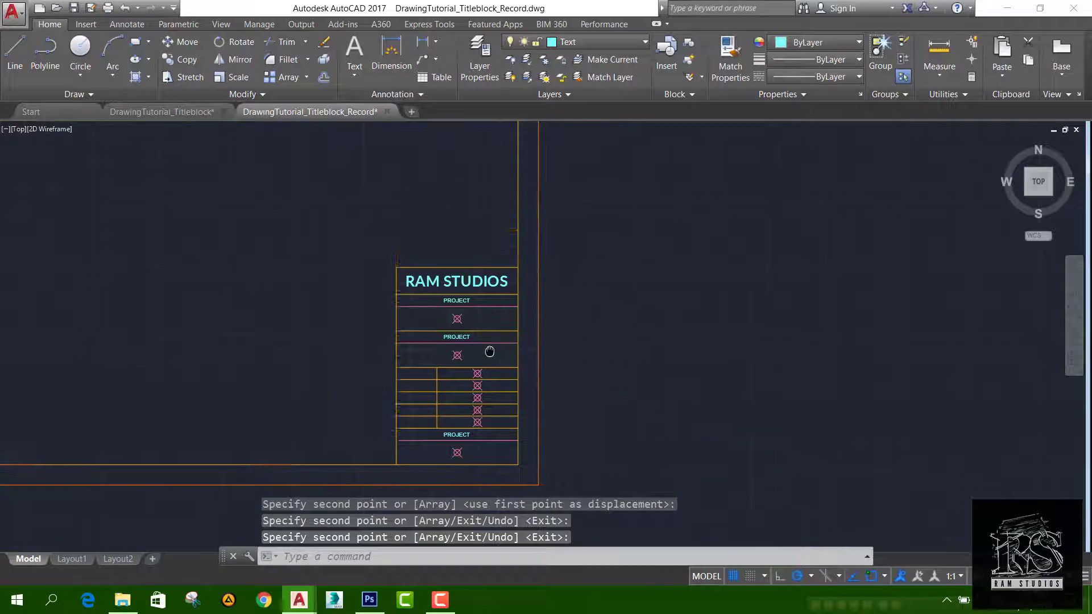
{"action": "double_click", "coordinate": [380, 362]}
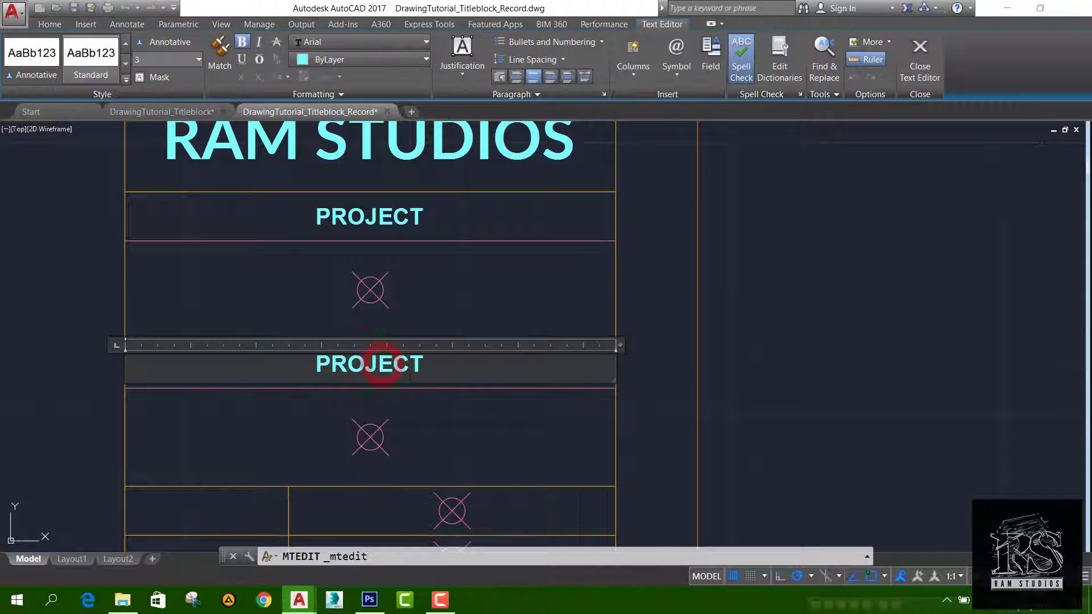
{"action": "left_click_drag", "start_coordinate": [424, 364], "coordinate": [317, 365]}
{"action": "type", "text": "TI"}
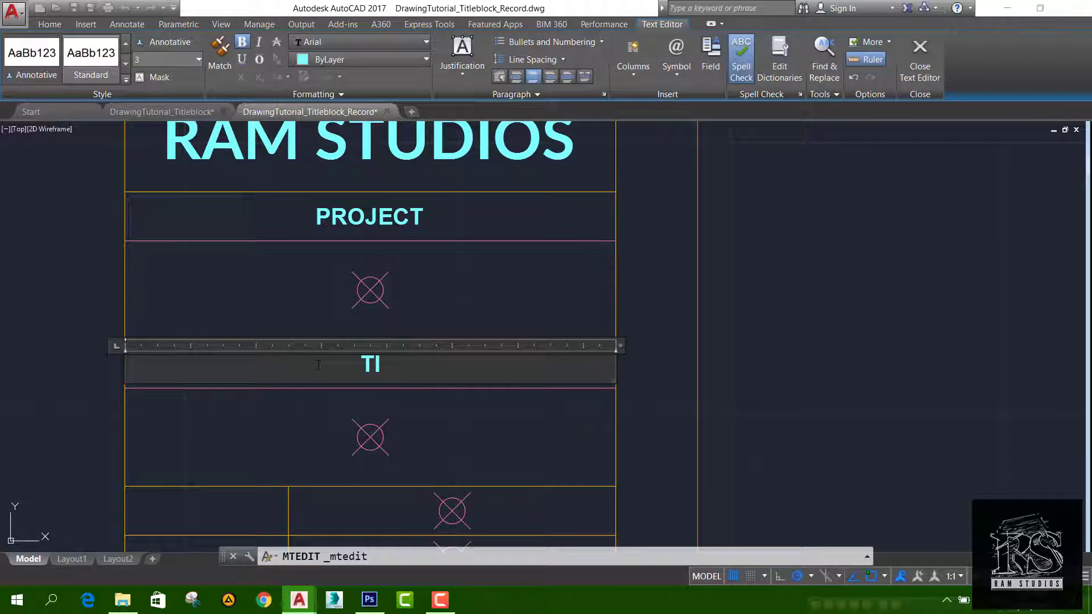
{"action": "type", "text": "TLE"}
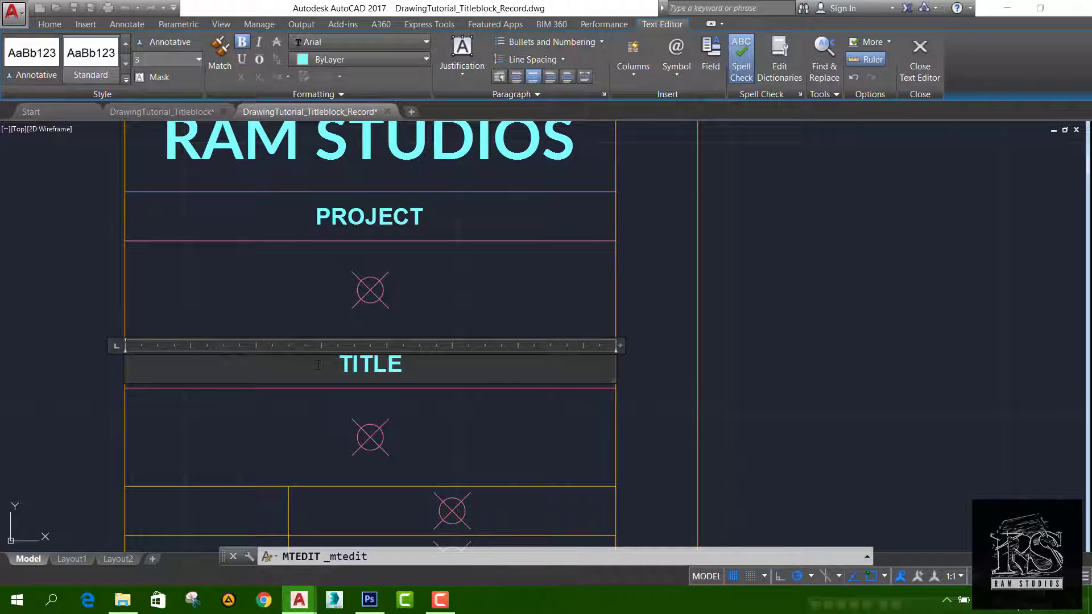
{"action": "key", "text": "Return"}
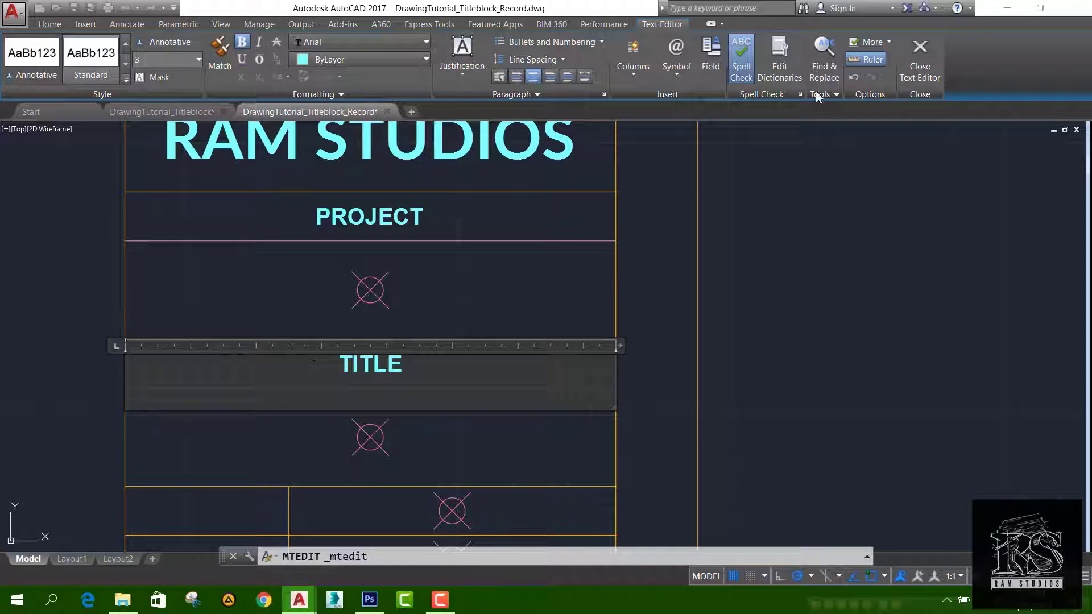
{"action": "left_click", "coordinate": [920, 57]}
Step: Replace the text of the PROJECT copy below the five-row table with DRG.NO
{"action": "scroll", "coordinate": [531, 234], "scroll_direction": "down", "scroll_amount": 6}
{"action": "scroll", "coordinate": [488, 401], "scroll_direction": "up", "scroll_amount": 4}
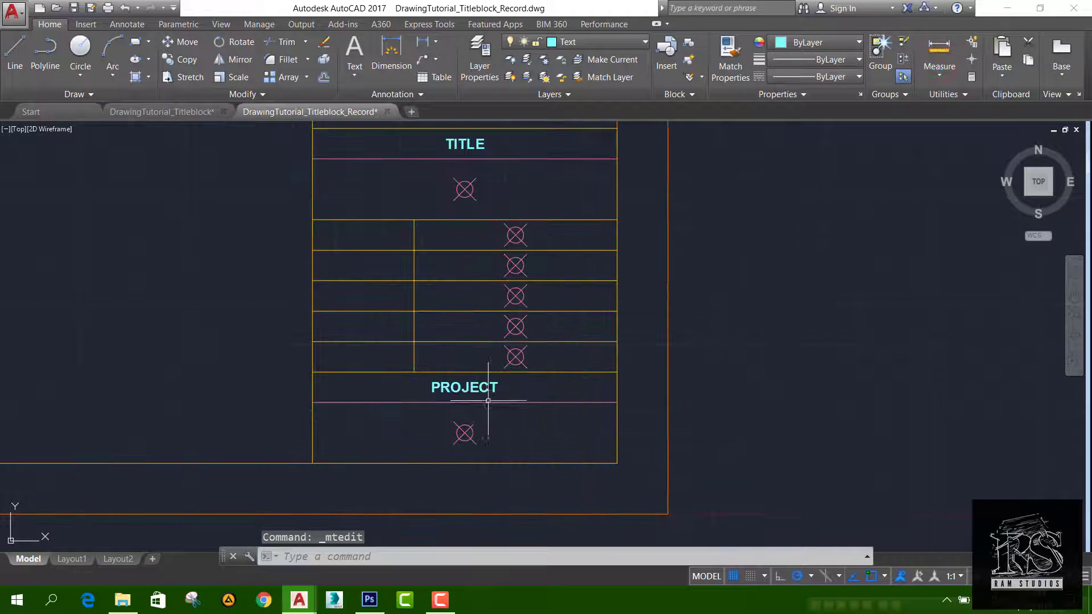
{"action": "scroll", "coordinate": [488, 400], "scroll_direction": "up", "scroll_amount": 2}
{"action": "double_click", "coordinate": [475, 391]}
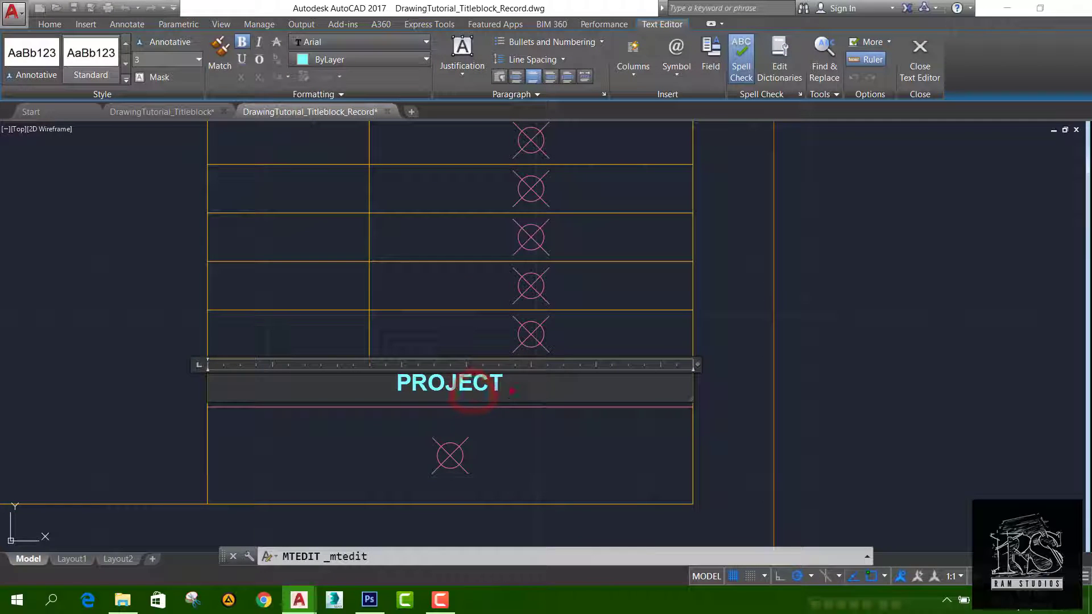
{"action": "double_click", "coordinate": [512, 390]}
{"action": "type", "text": "DRG"}
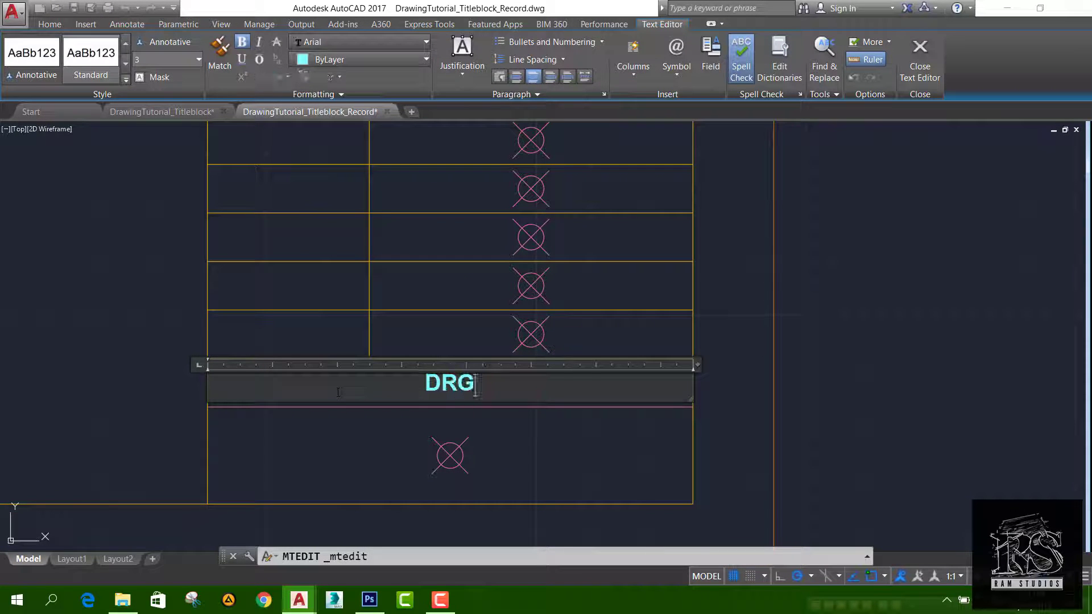
{"action": "type", "text": "."}
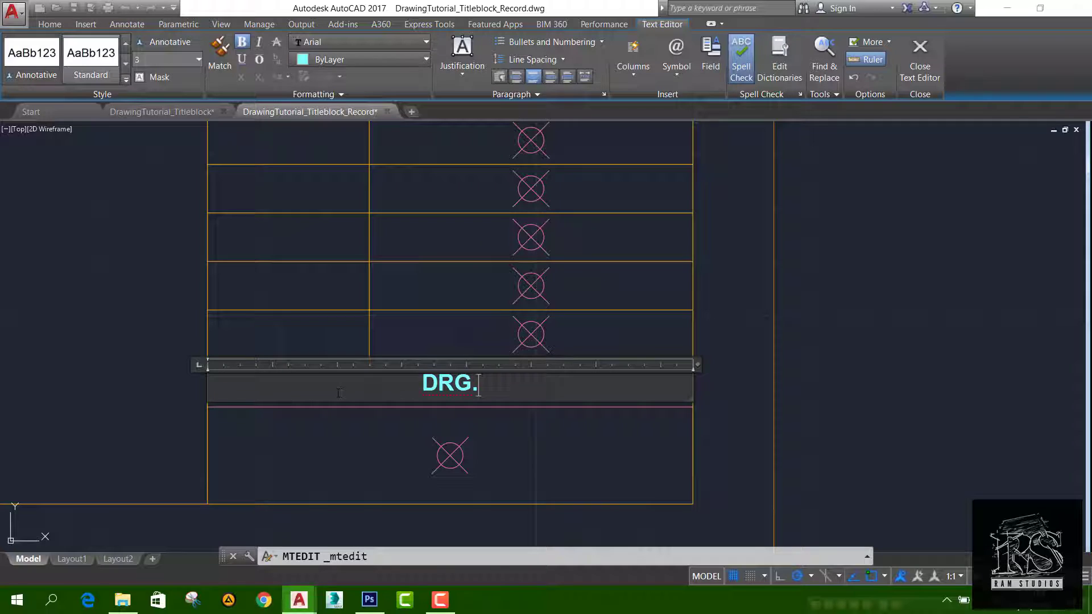
{"action": "type", "text": "NO:"}
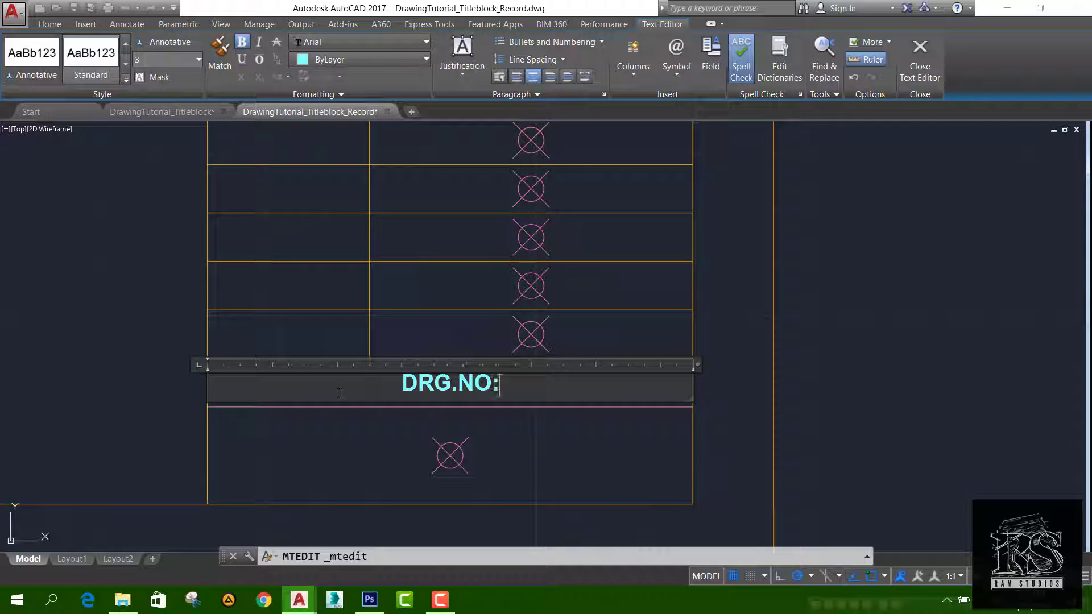
{"action": "key", "text": "BackSpace"}
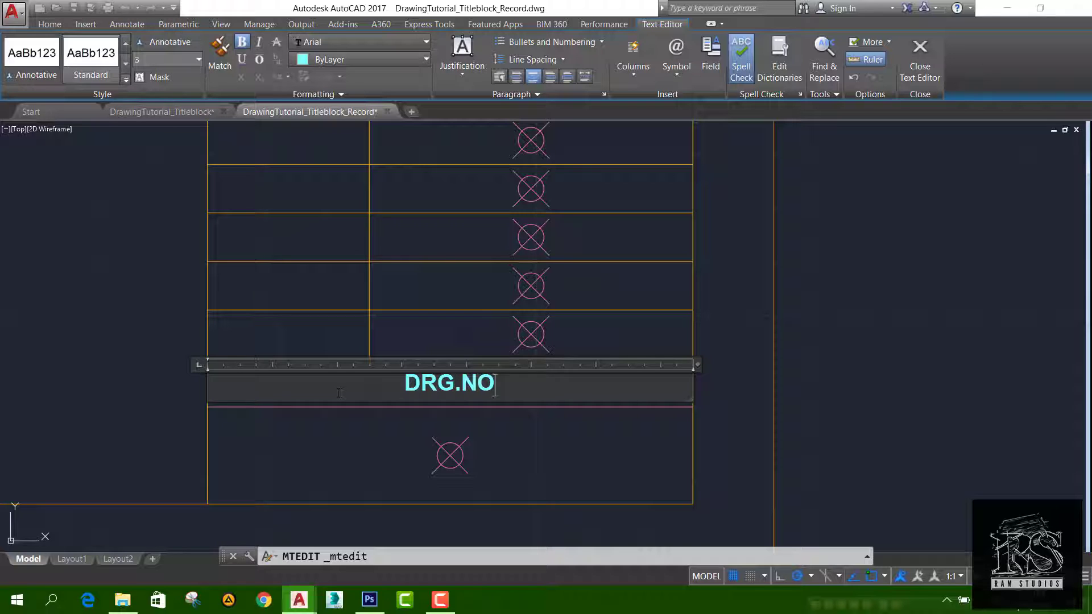
{"action": "left_click", "coordinate": [919, 57]}
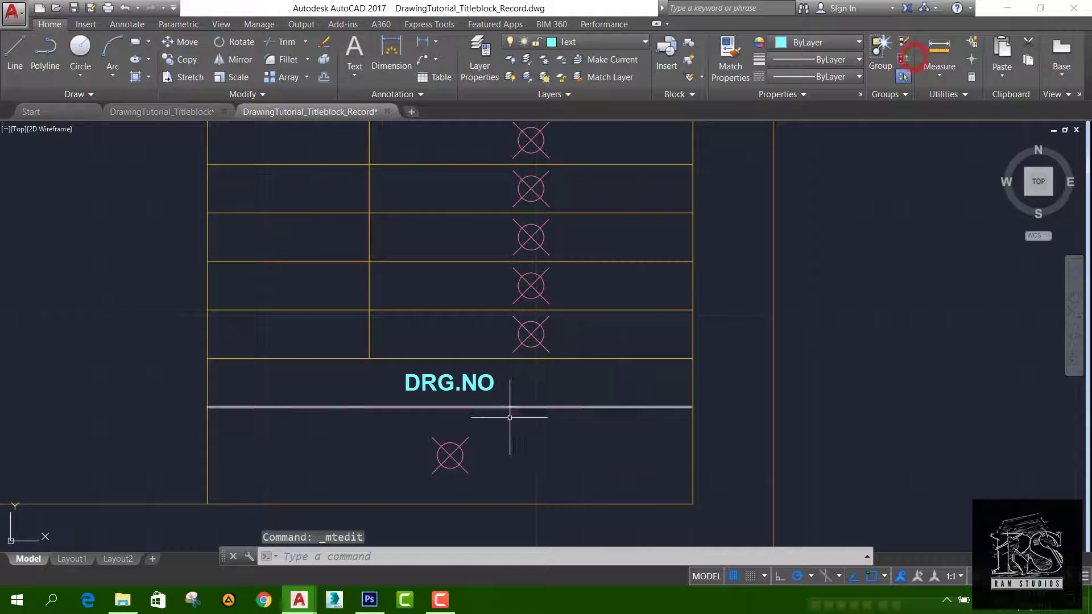
Step: Review the placed labels, check the five row labels in the DrawingTutorial_Titleblock drawing, and return to the five-row table in DrawingTutorial_Titleblock_Record
{"action": "scroll", "coordinate": [512, 398], "scroll_direction": "down", "scroll_amount": 3}
{"action": "middle_click_drag", "start_coordinate": [520, 262], "coordinate": [505, 337]}
{"action": "scroll", "coordinate": [505, 341], "scroll_direction": "up", "scroll_amount": 2}
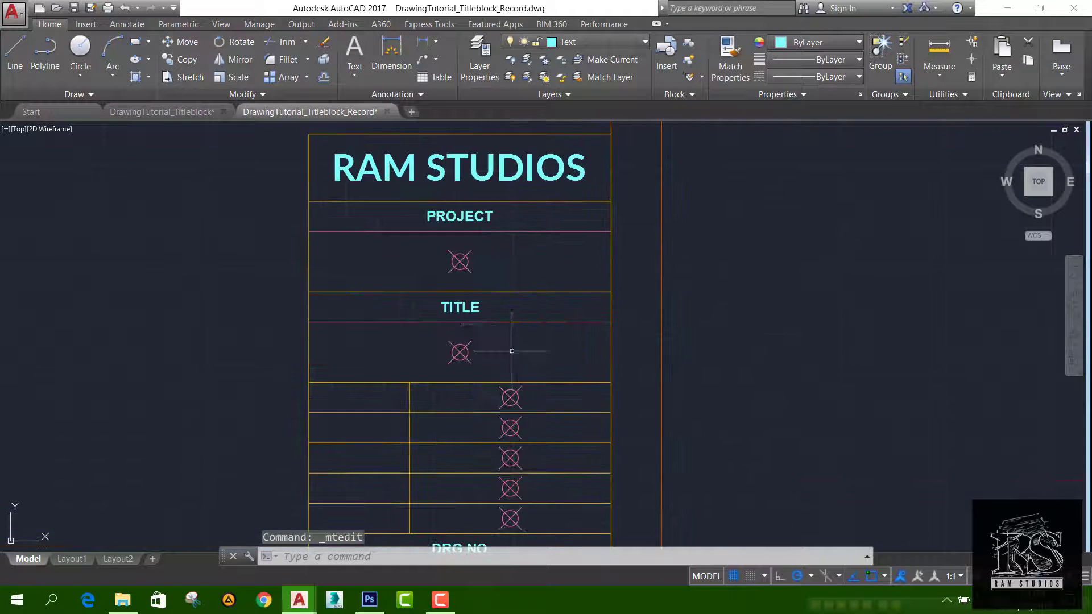
{"action": "scroll", "coordinate": [495, 358], "scroll_direction": "down", "scroll_amount": 2}
{"action": "scroll", "coordinate": [472, 411], "scroll_direction": "up", "scroll_amount": 2}
{"action": "middle_click_drag", "start_coordinate": [472, 412], "coordinate": [482, 380]}
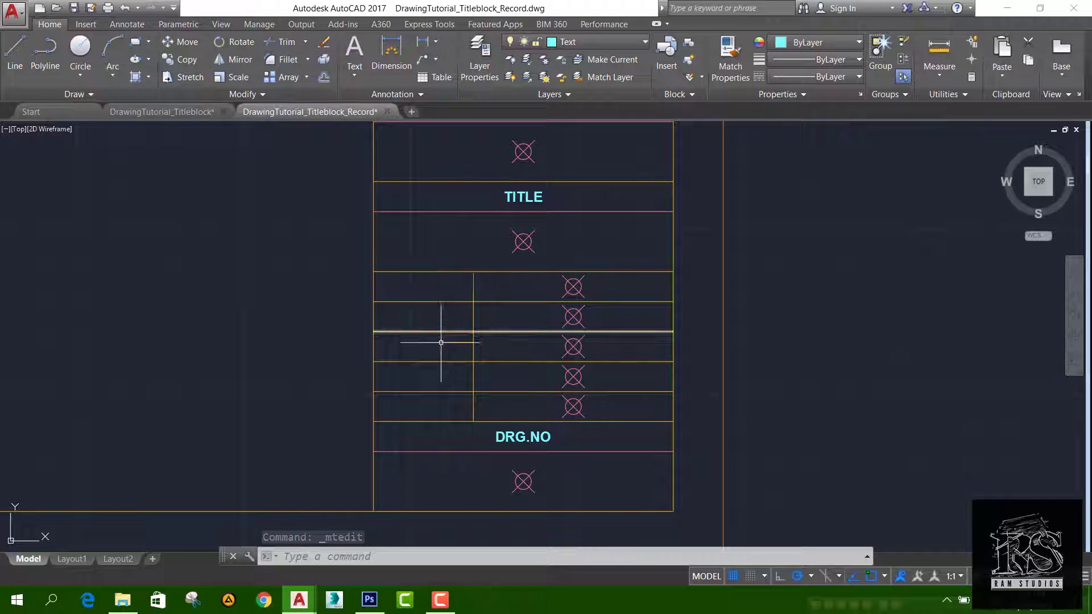
{"action": "left_click", "coordinate": [188, 112]}
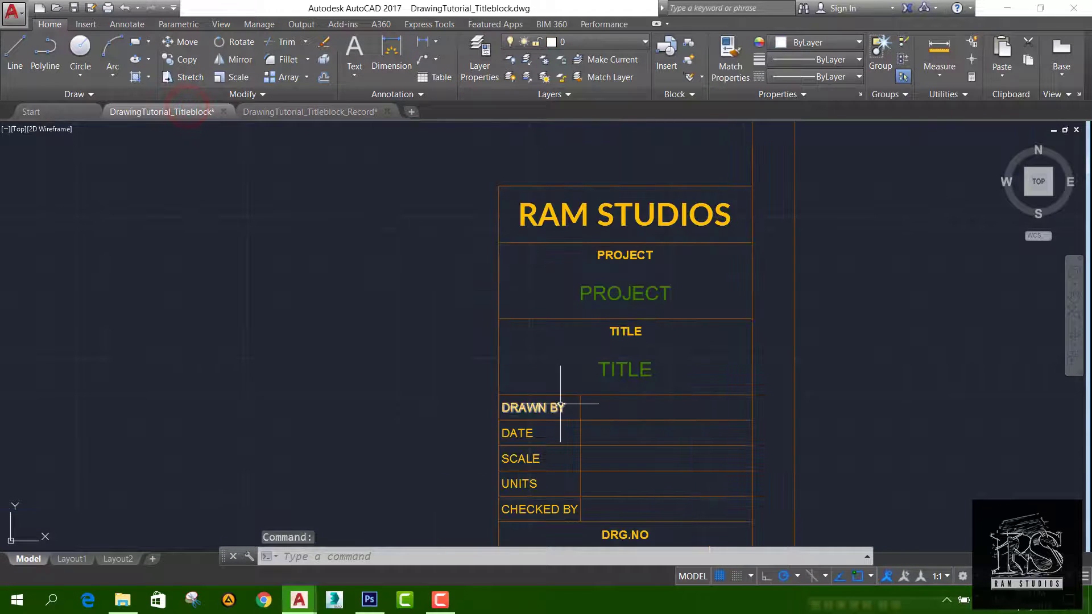
{"action": "middle_click_drag", "start_coordinate": [525, 379], "coordinate": [522, 341]}
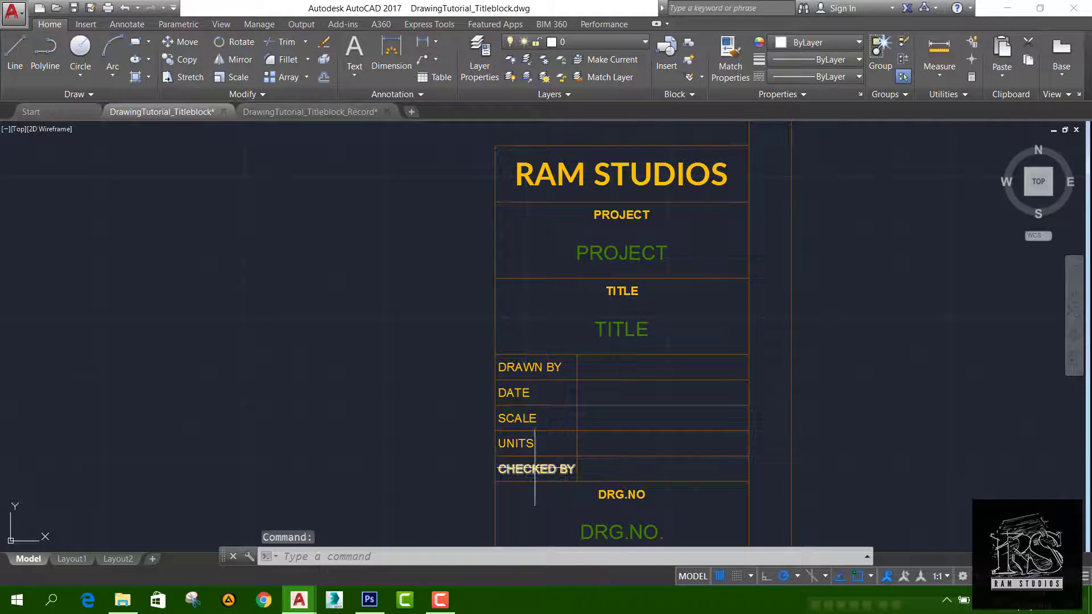
{"action": "left_click", "coordinate": [285, 111]}
{"action": "scroll", "coordinate": [451, 366], "scroll_direction": "up", "scroll_amount": 2}
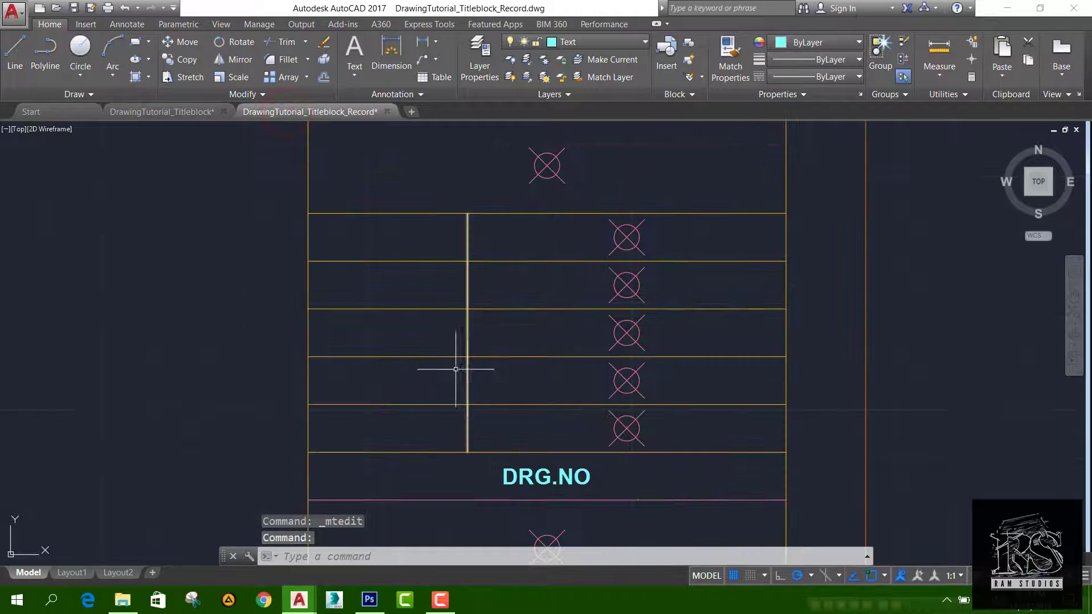
Step: Create multiline text DRAWN BY spanning the left cell of the first row in the five-row table
{"action": "left_click", "coordinate": [349, 57]}
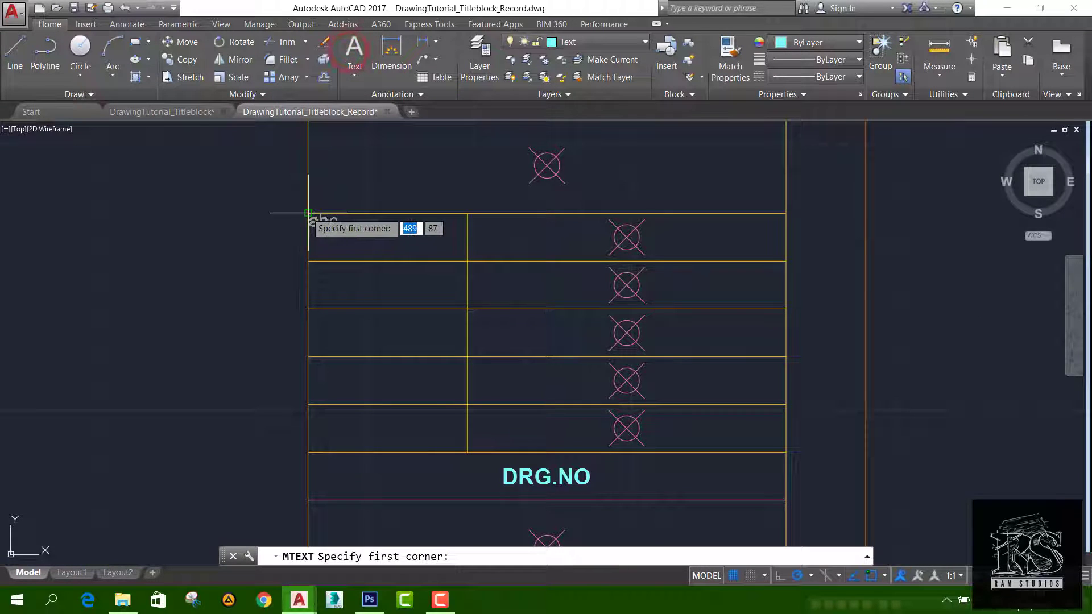
{"action": "left_click", "coordinate": [307, 214]}
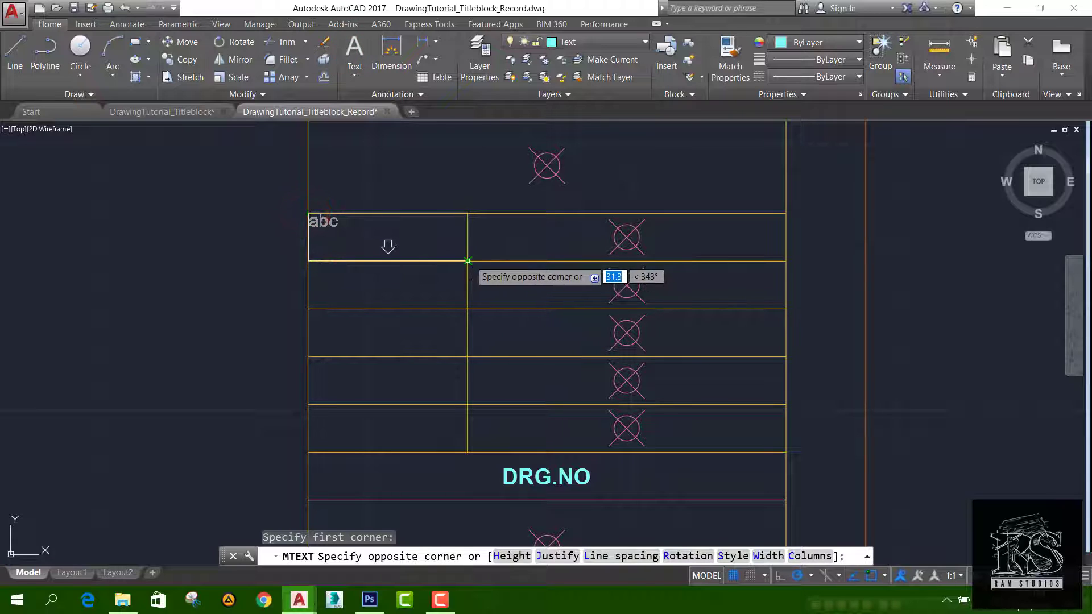
{"action": "left_click", "coordinate": [468, 261]}
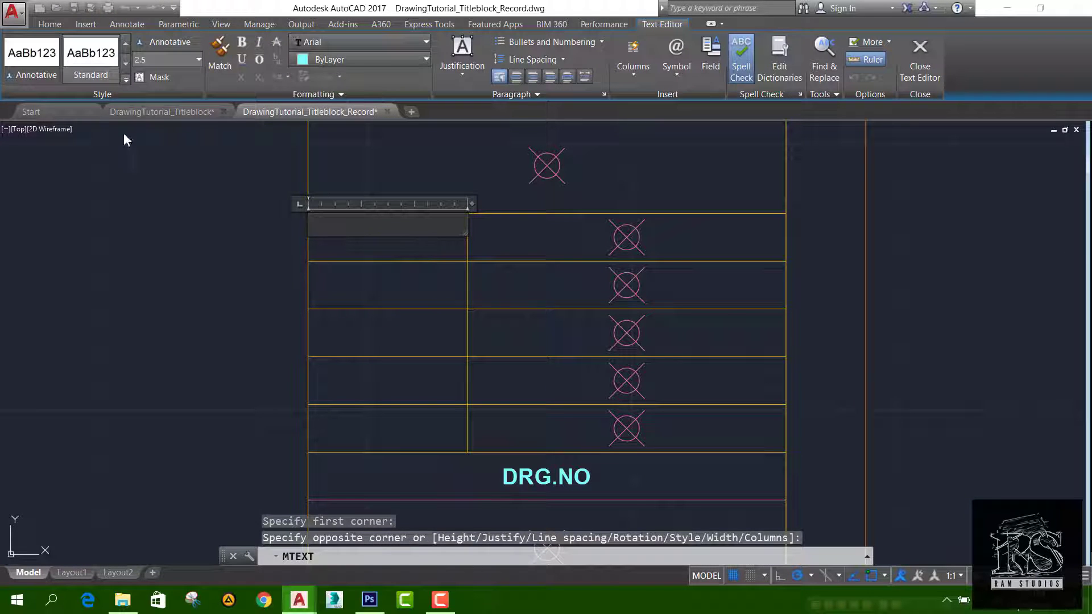
{"action": "left_click", "coordinate": [152, 113]}
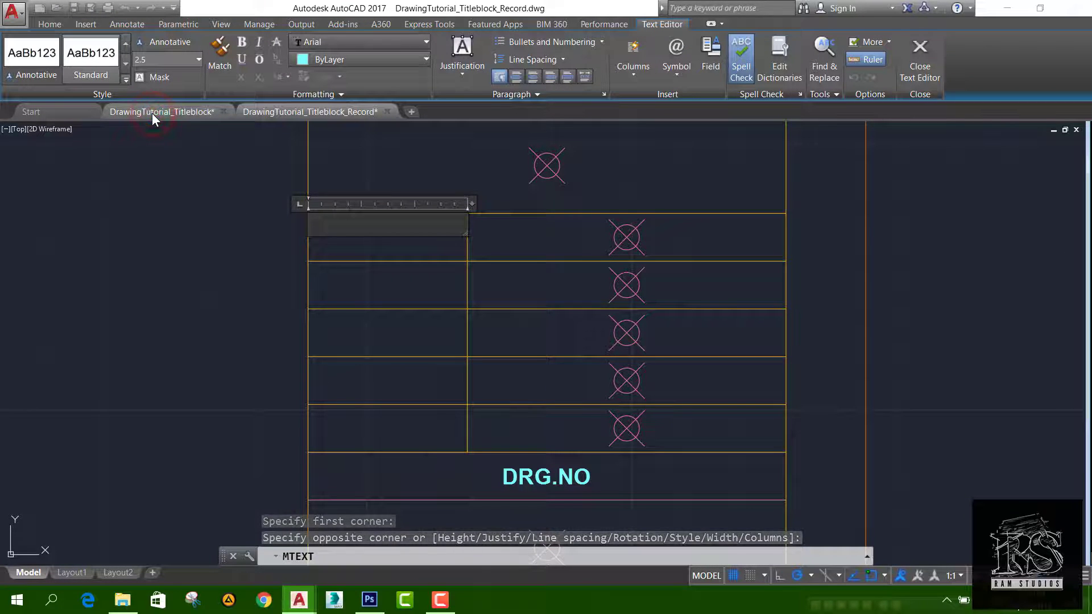
{"action": "left_click", "coordinate": [178, 112]}
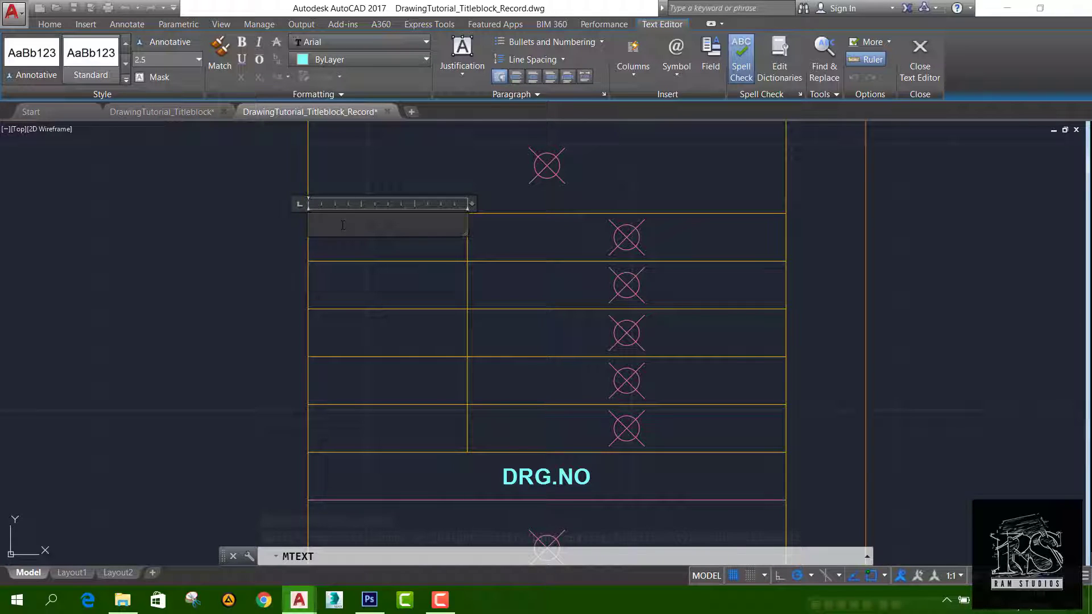
{"action": "type", "text": "DRAWN BY"}
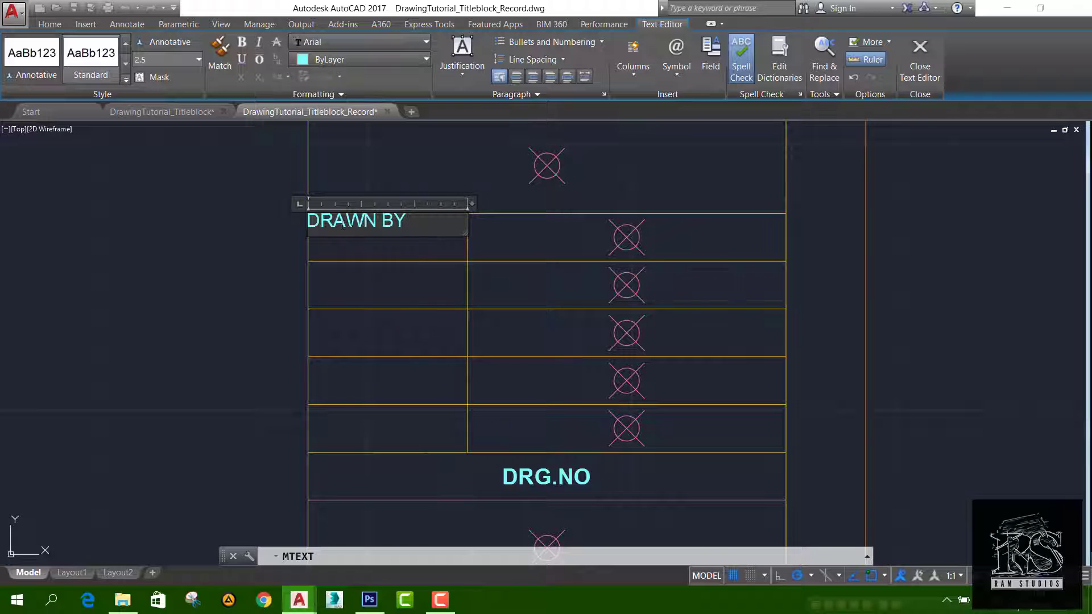
Step: Justify the DRAWN BY text Middle Center, left-align its paragraph, and indent it slightly with a leading space
{"action": "triple_click", "coordinate": [406, 222]}
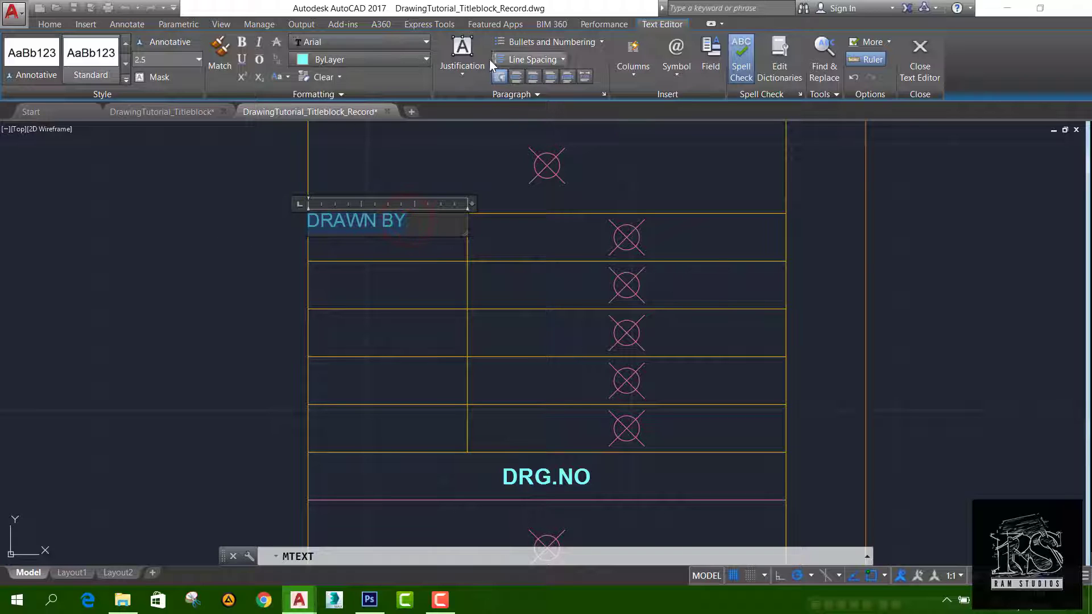
{"action": "left_click", "coordinate": [472, 66]}
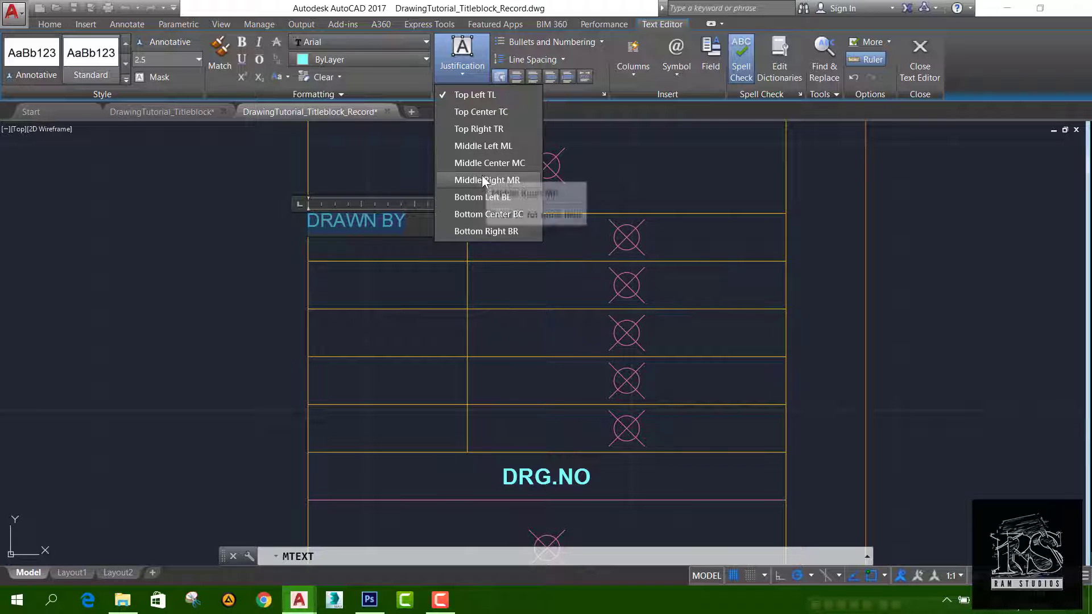
{"action": "left_click", "coordinate": [482, 166]}
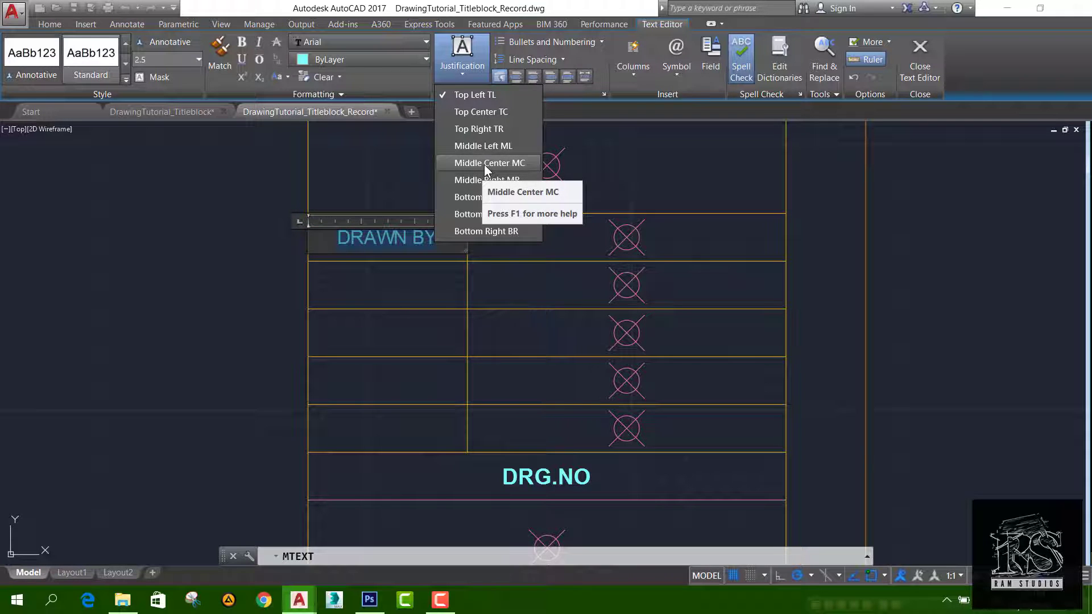
{"action": "left_click", "coordinate": [483, 164]}
{"action": "left_click", "coordinate": [517, 78]}
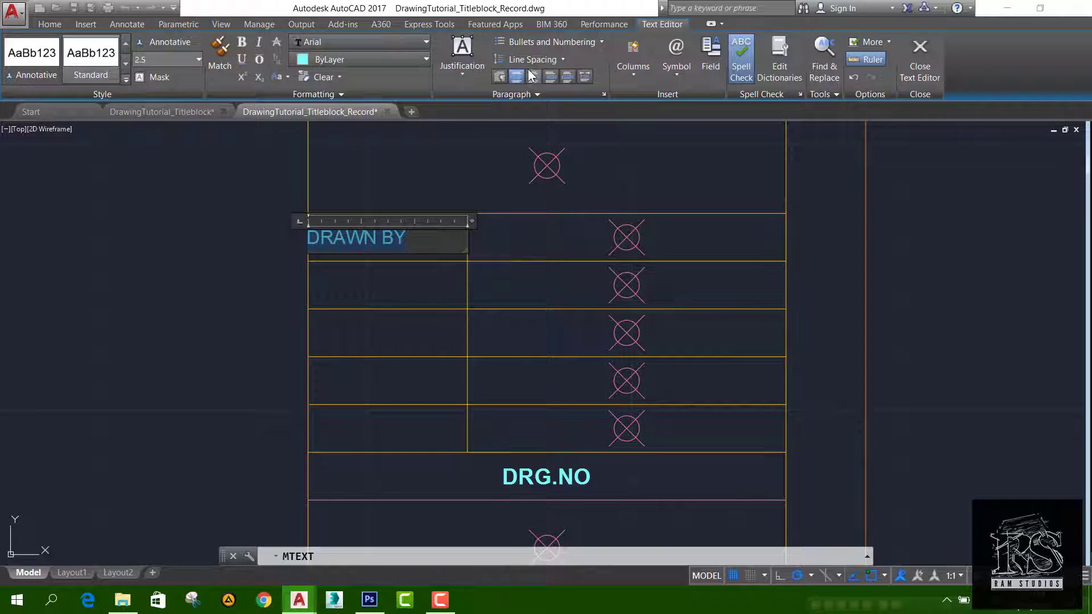
{"action": "left_click", "coordinate": [326, 238]}
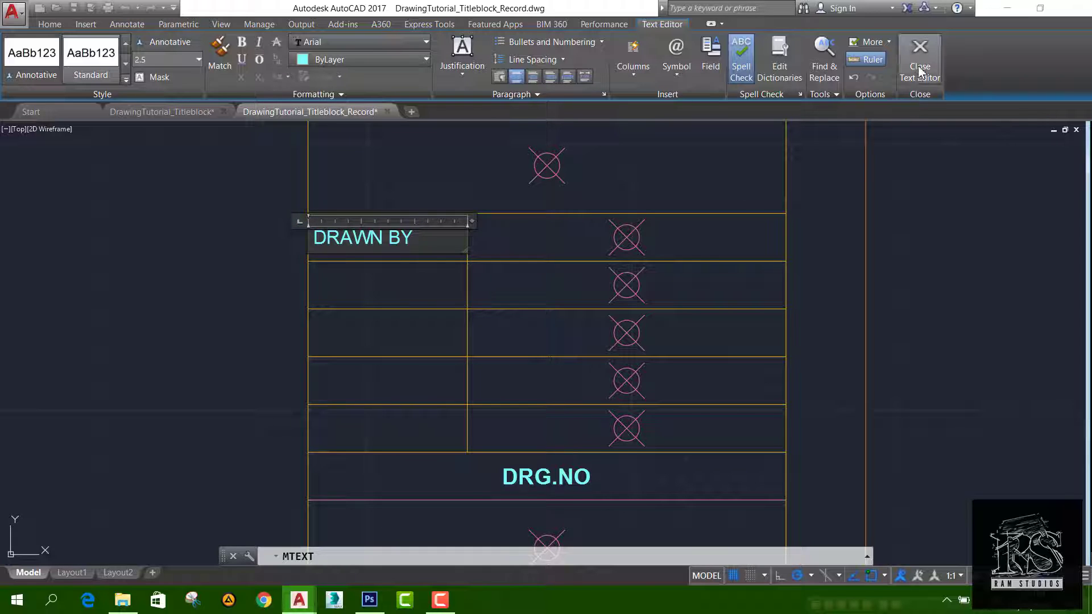
Step: Set the DRAWN BY text height to 3 and finish editing the text
{"action": "left_click", "coordinate": [426, 237]}
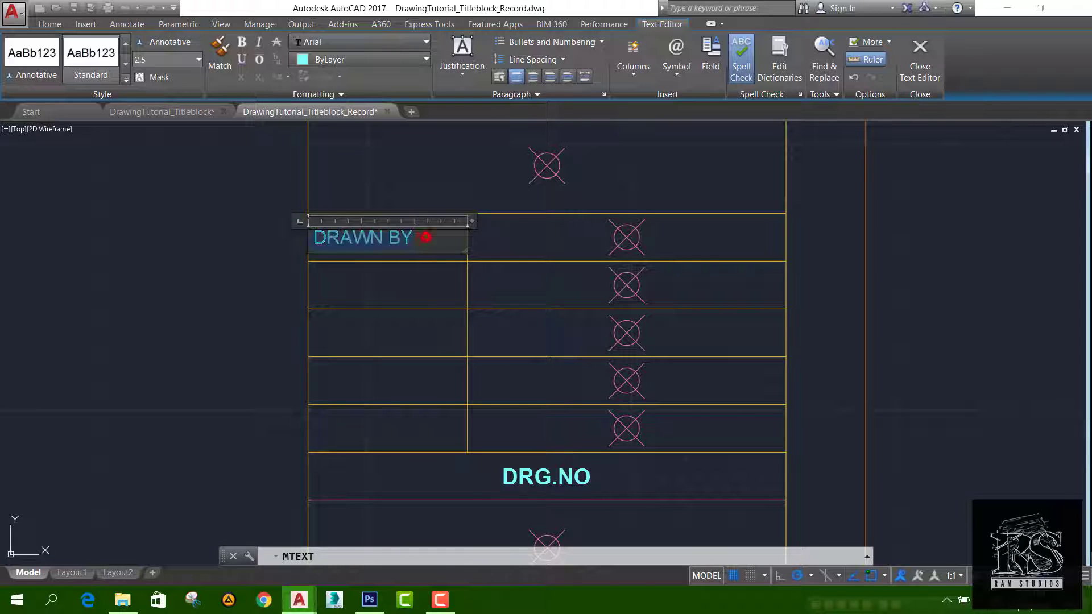
{"action": "left_click", "coordinate": [199, 60]}
{"action": "left_click", "coordinate": [152, 81]}
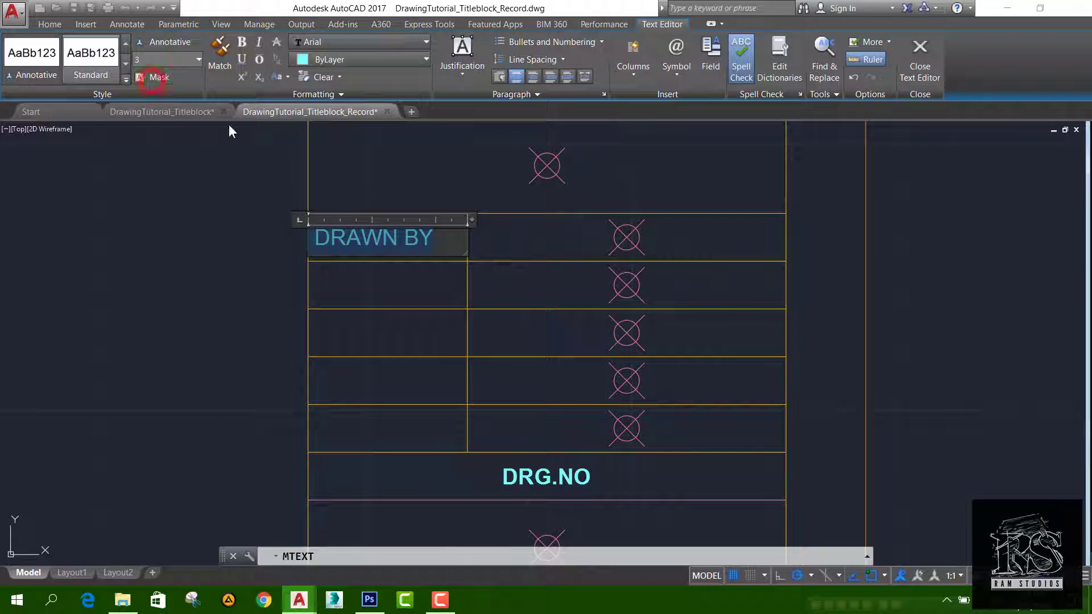
{"action": "left_click", "coordinate": [920, 57]}
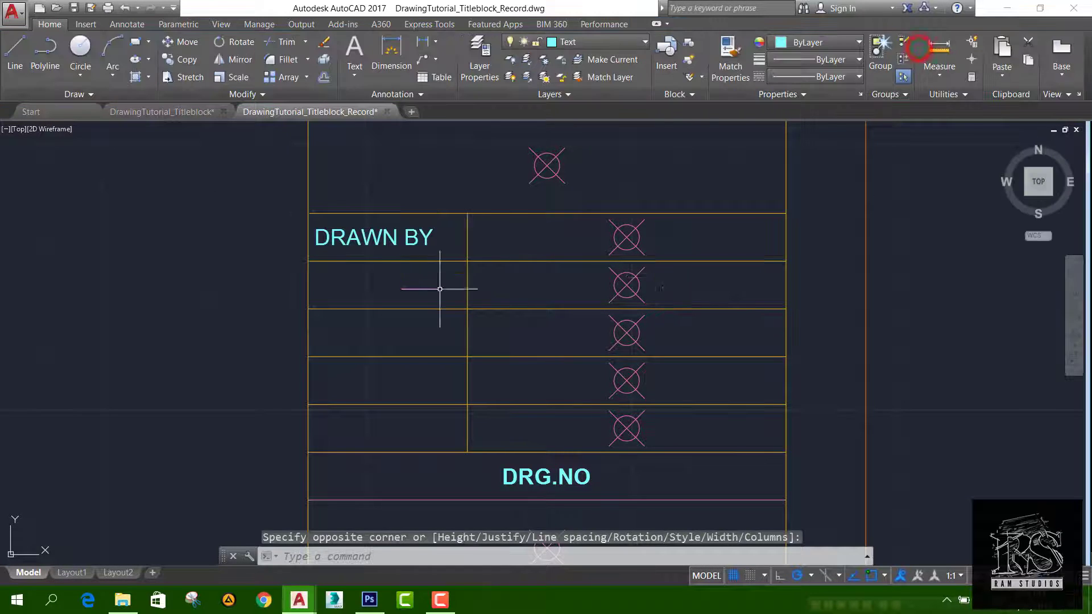
Step: Check the row labels in DrawingTutorial_Titleblock, then copy DRAWN BY from its cell's upper-left corner into the four rows below in DrawingTutorial_Titleblock_Record
{"action": "scroll", "coordinate": [439, 287], "scroll_direction": "down", "scroll_amount": 2}
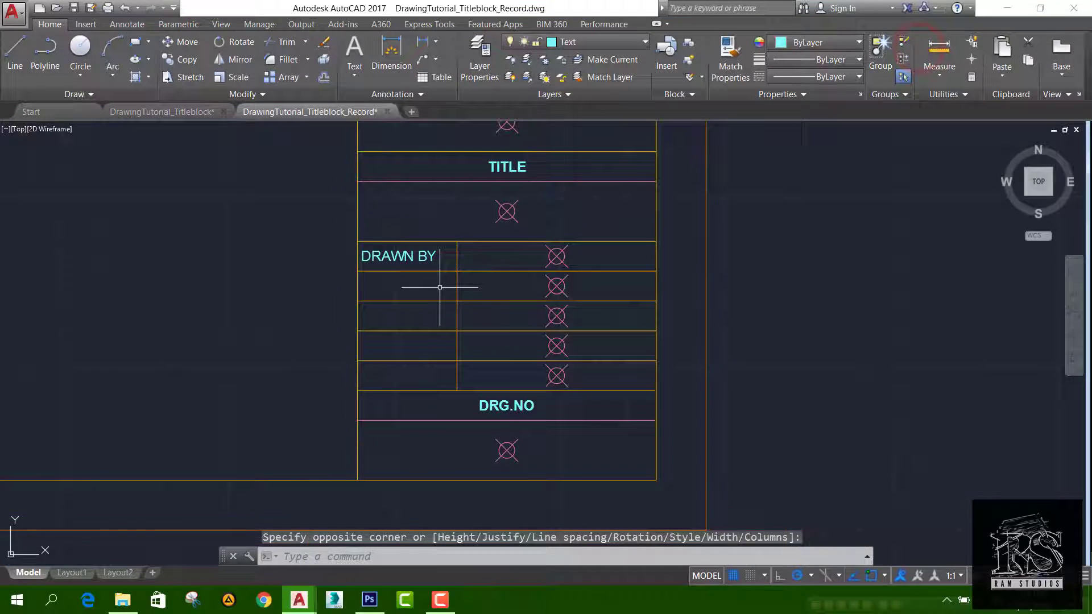
{"action": "left_click", "coordinate": [162, 110]}
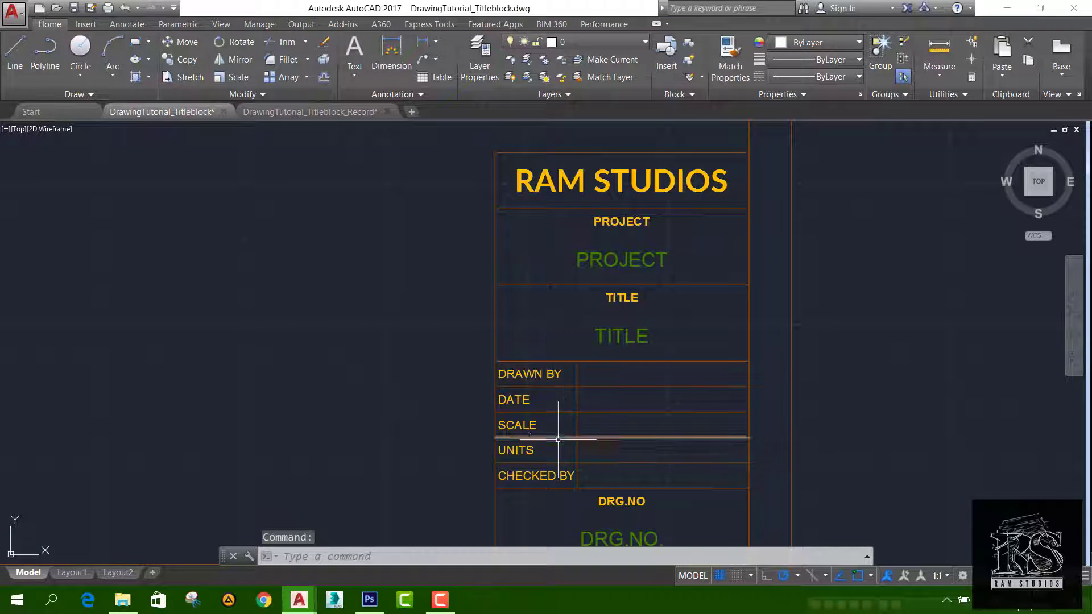
{"action": "left_click", "coordinate": [302, 110]}
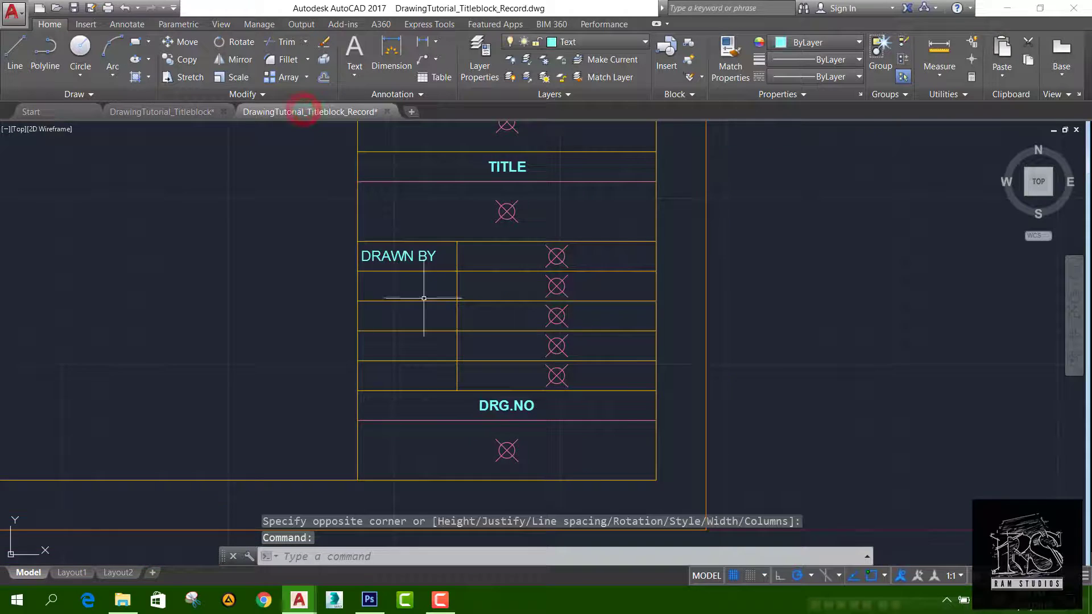
{"action": "left_click", "coordinate": [363, 233]}
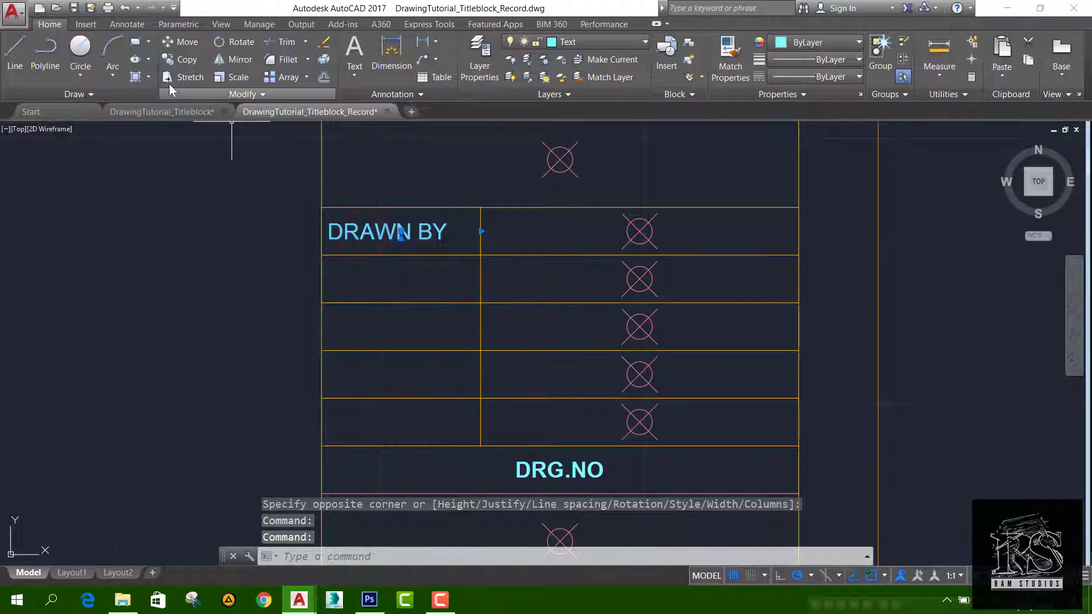
{"action": "left_click", "coordinate": [187, 60]}
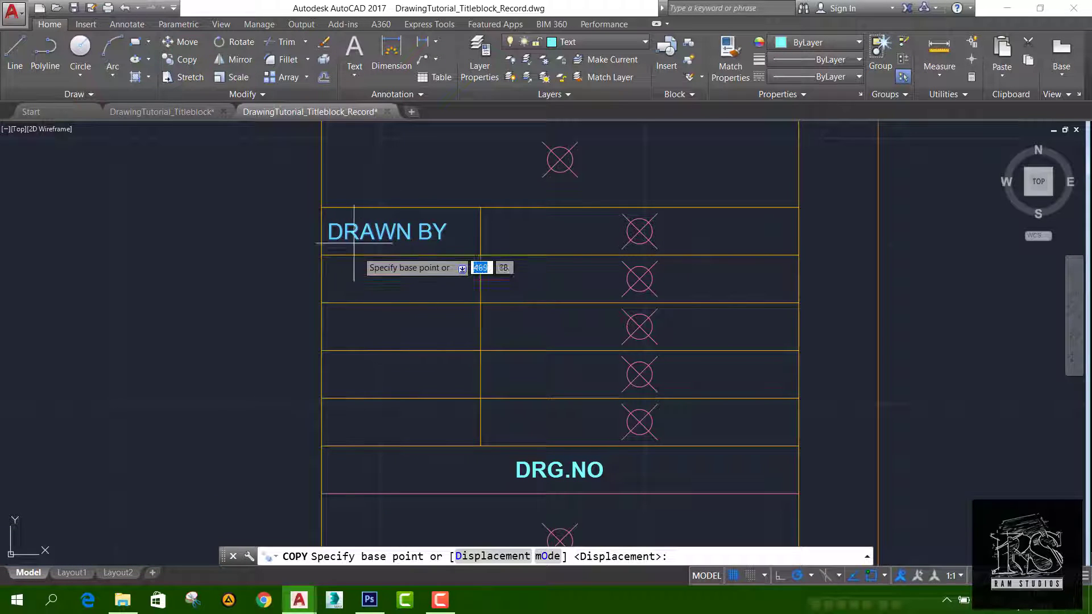
{"action": "left_click", "coordinate": [322, 208]}
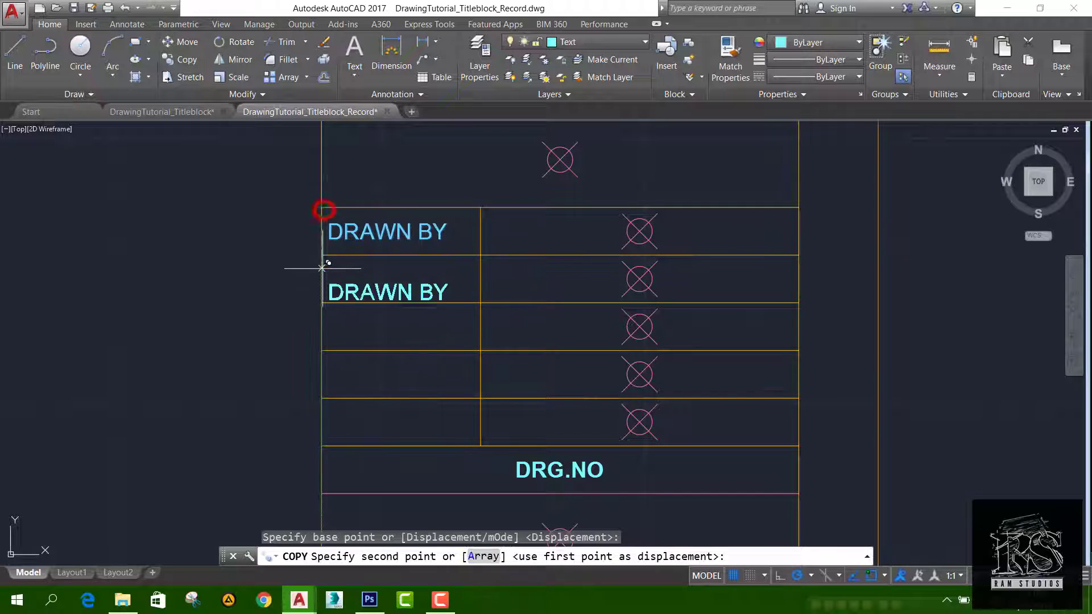
{"action": "left_click", "coordinate": [322, 256]}
{"action": "left_click", "coordinate": [322, 303]}
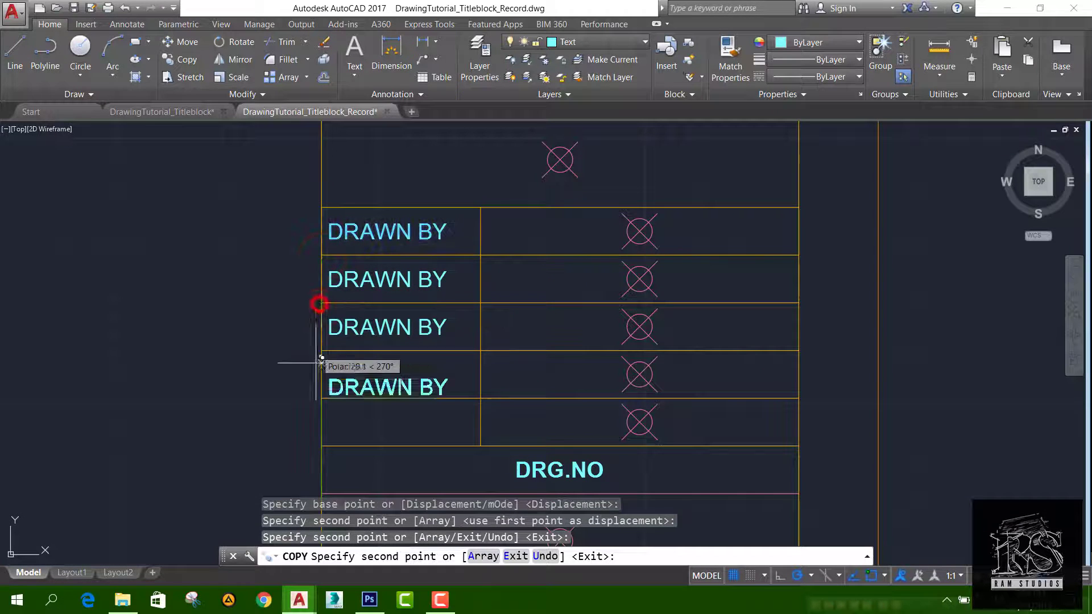
{"action": "left_click", "coordinate": [322, 351]}
{"action": "left_click", "coordinate": [322, 398]}
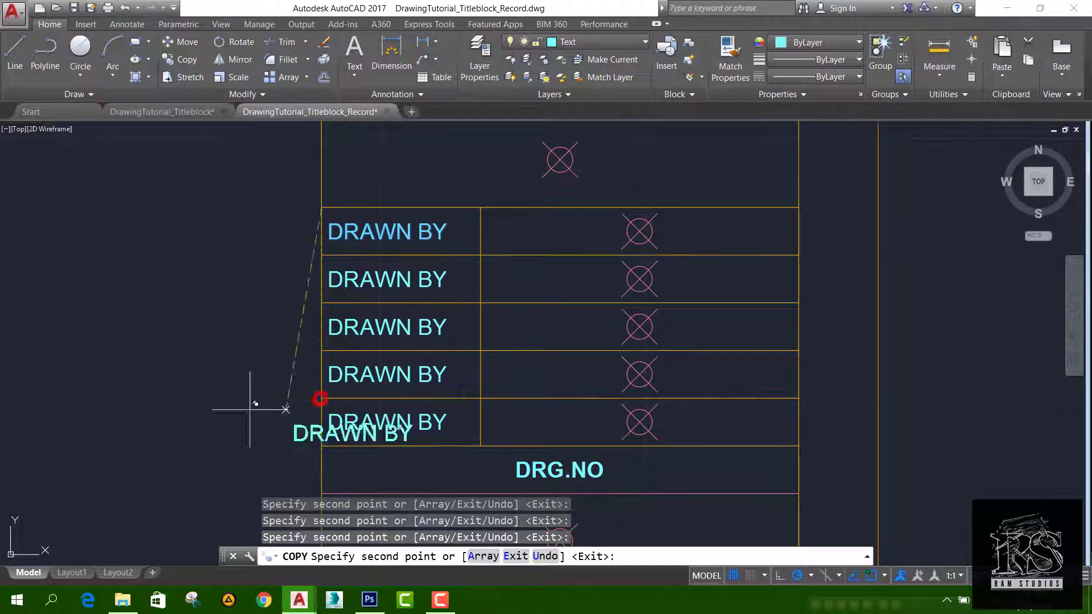
{"action": "key", "text": "Return"}
Step: Change the DRAWN BY copy in the second row to DATE
{"action": "double_click", "coordinate": [378, 281]}
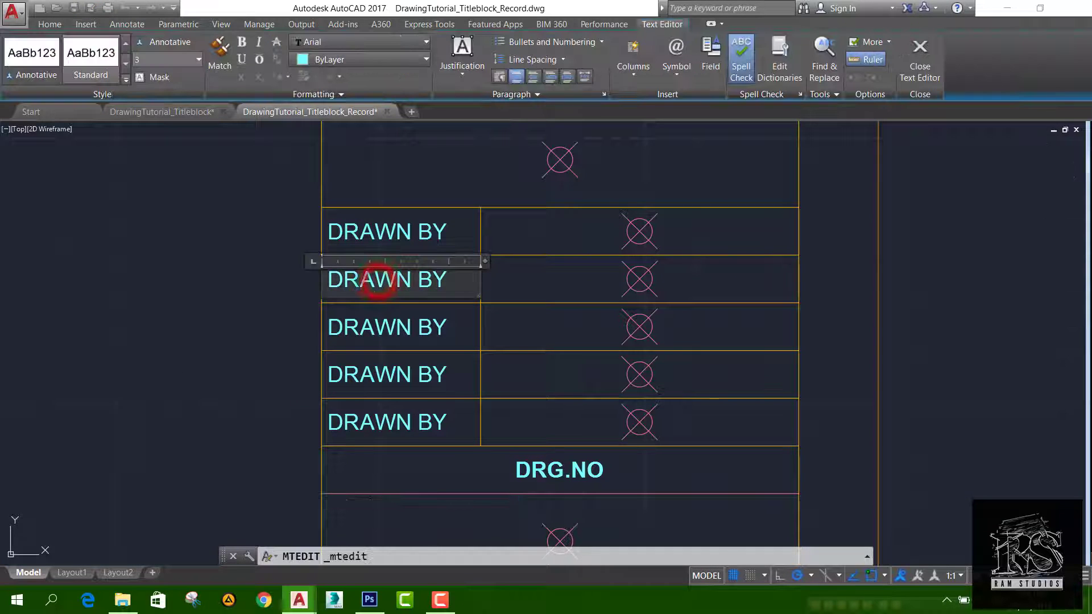
{"action": "left_click_drag", "start_coordinate": [372, 284], "coordinate": [347, 284]}
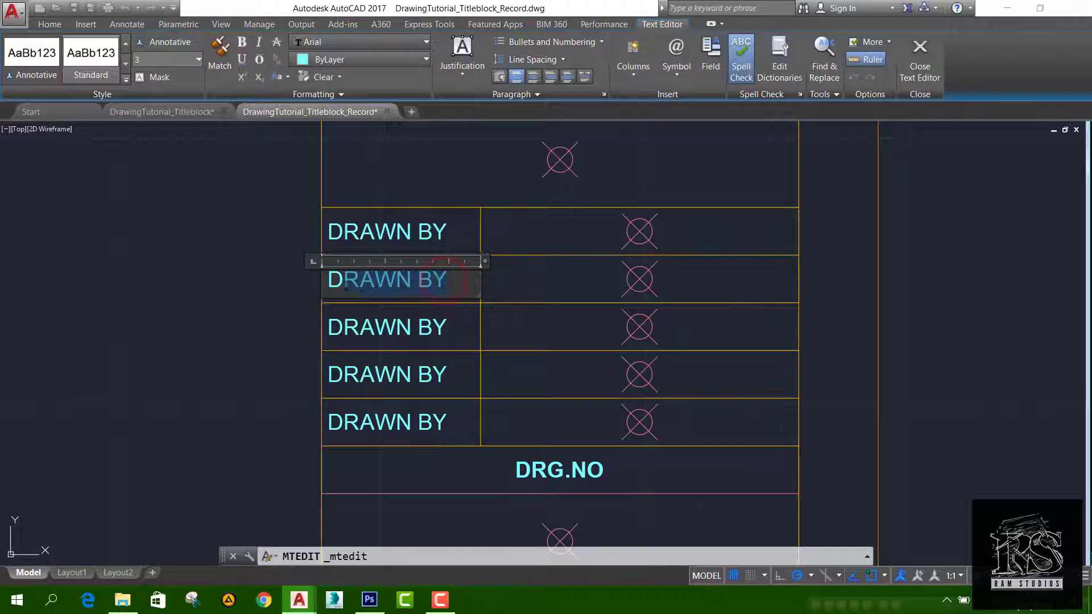
{"action": "type", "text": "ATE"}
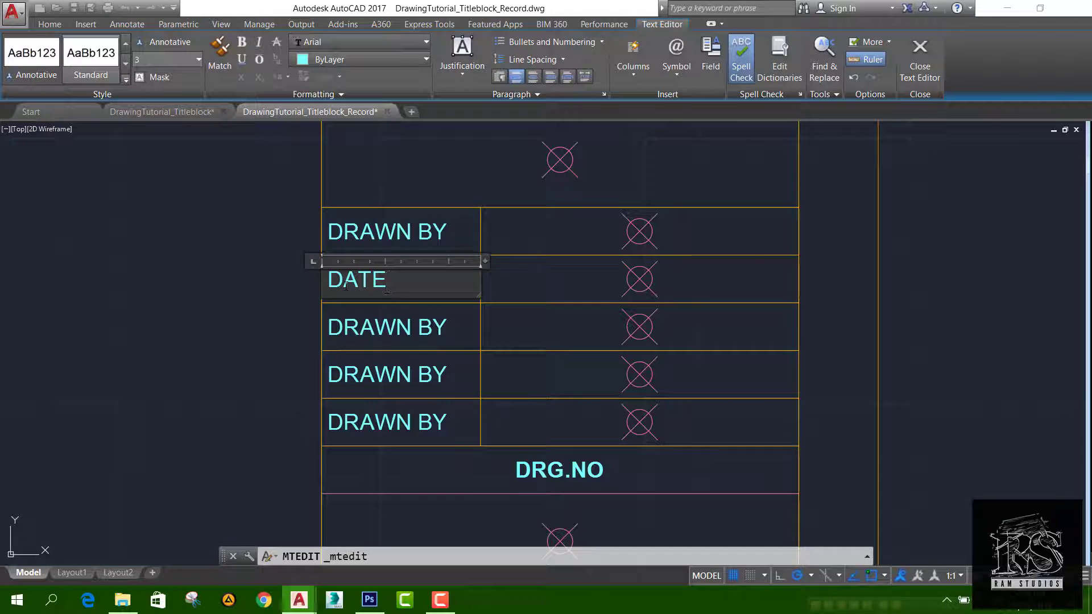
{"action": "left_click", "coordinate": [919, 57]}
Step: Replace the DRAWN BY copy in the third row with SCALE
{"action": "left_click", "coordinate": [398, 326]}
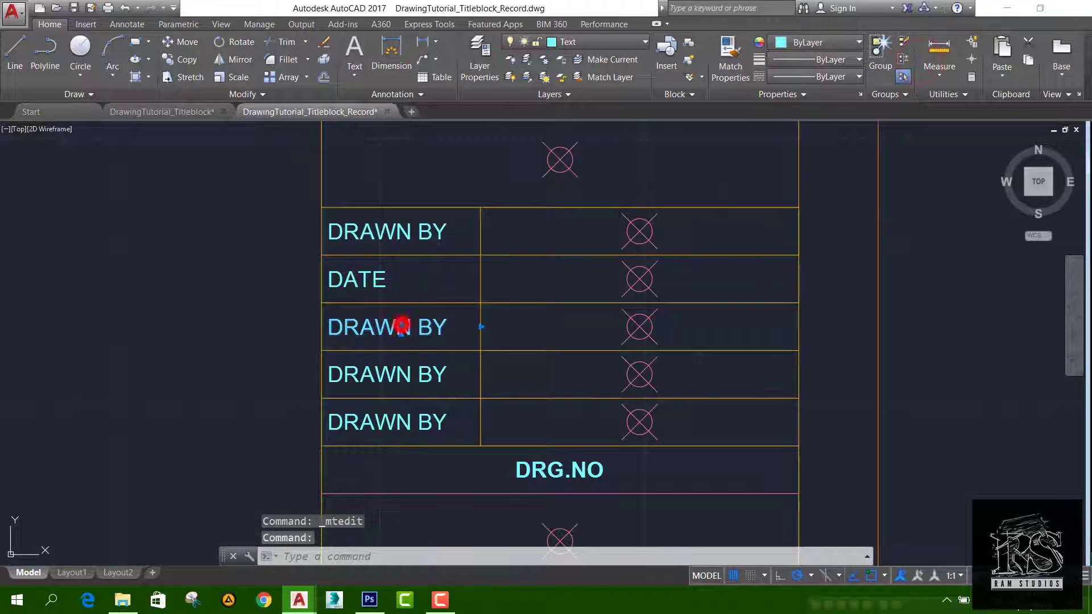
{"action": "left_click", "coordinate": [443, 327]}
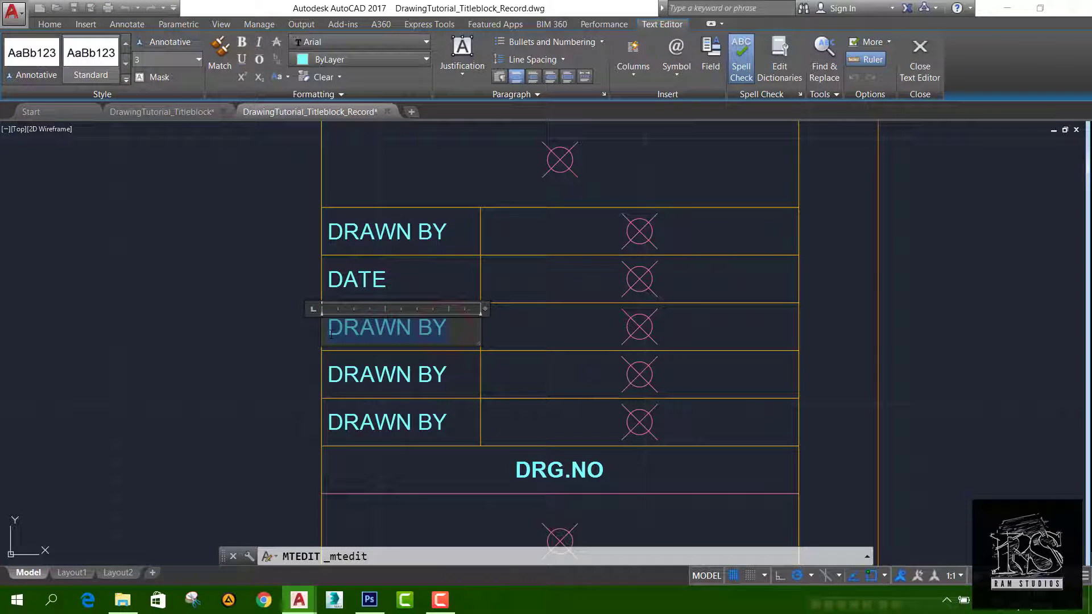
{"action": "type", "text": "SCALE"}
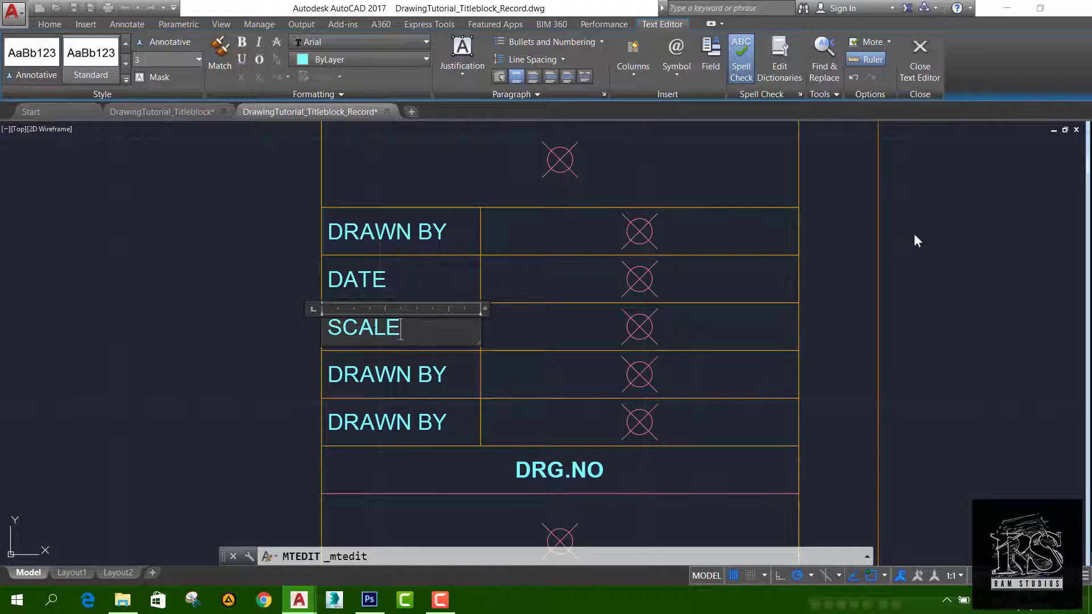
{"action": "left_click", "coordinate": [919, 57]}
Step: Replace the DRAWN BY copy in the fourth row with UNITS
{"action": "double_click", "coordinate": [436, 372]}
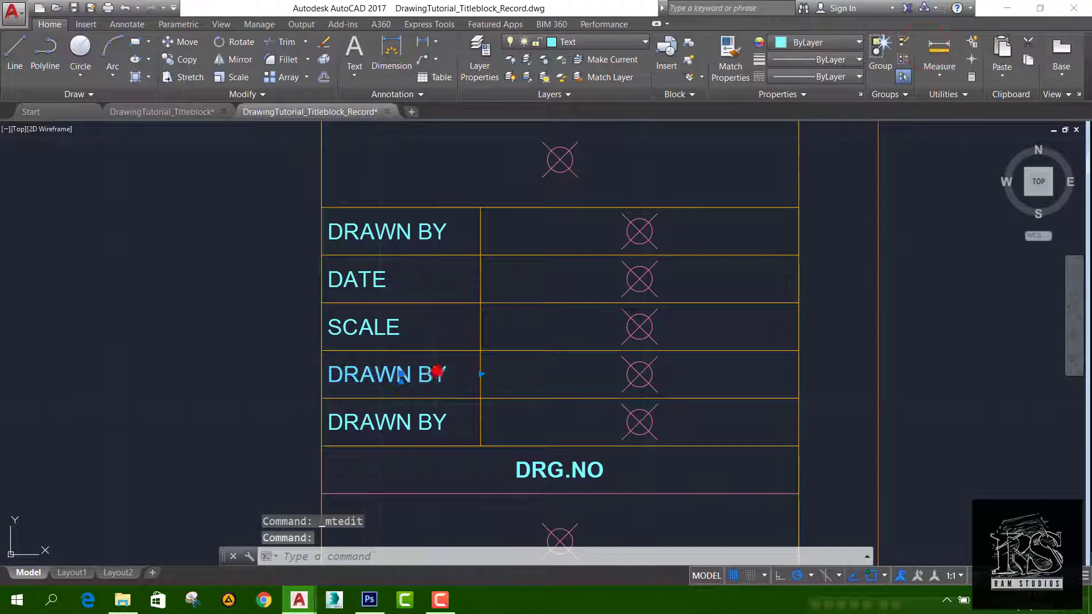
{"action": "left_click_drag", "start_coordinate": [448, 375], "coordinate": [338, 377]}
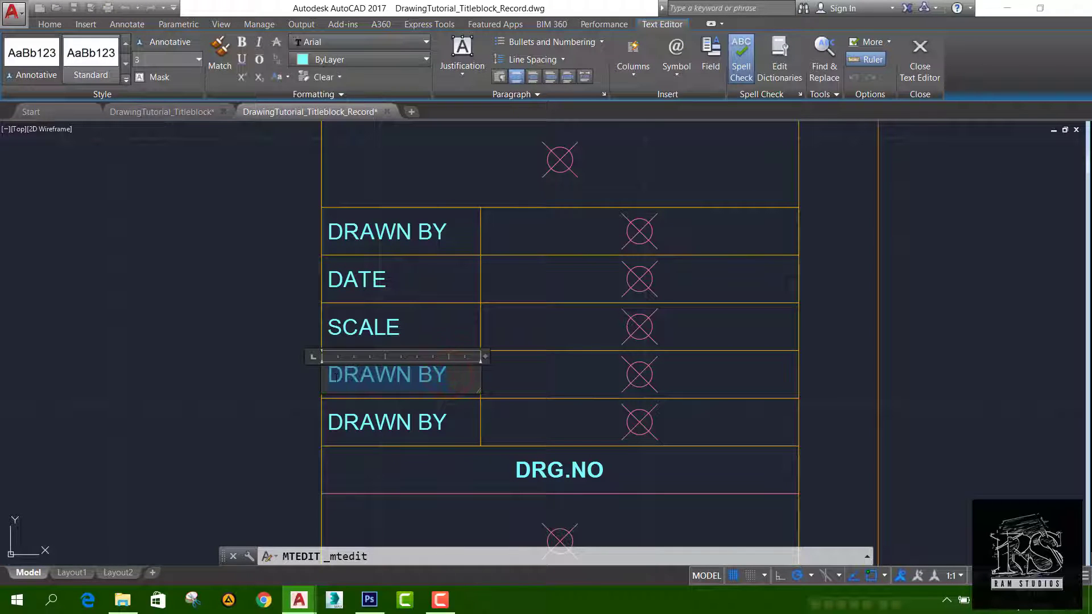
{"action": "type", "text": "UNITS"}
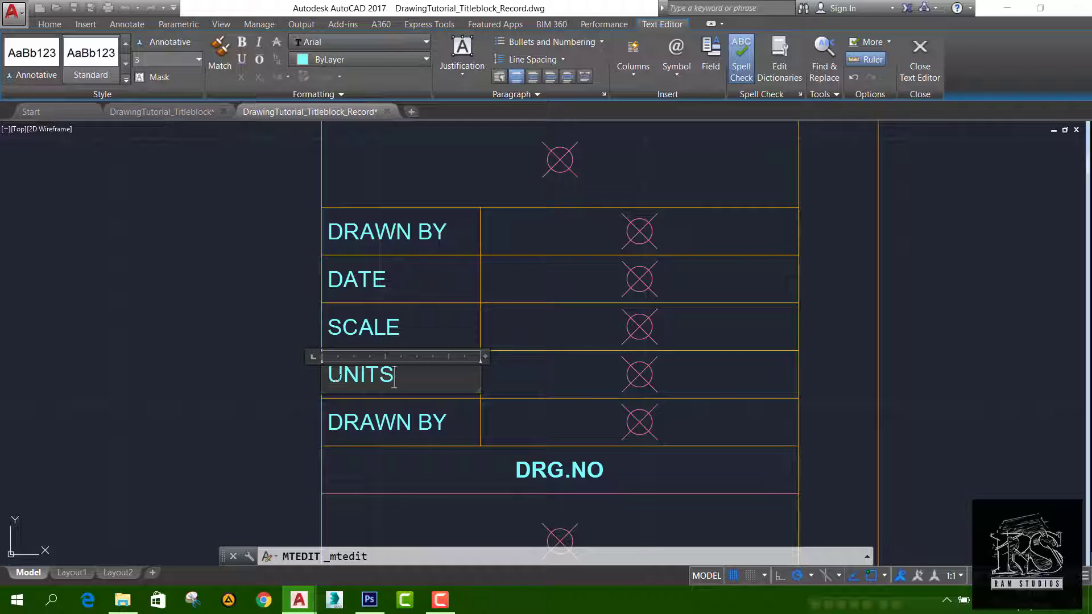
{"action": "left_click", "coordinate": [908, 84]}
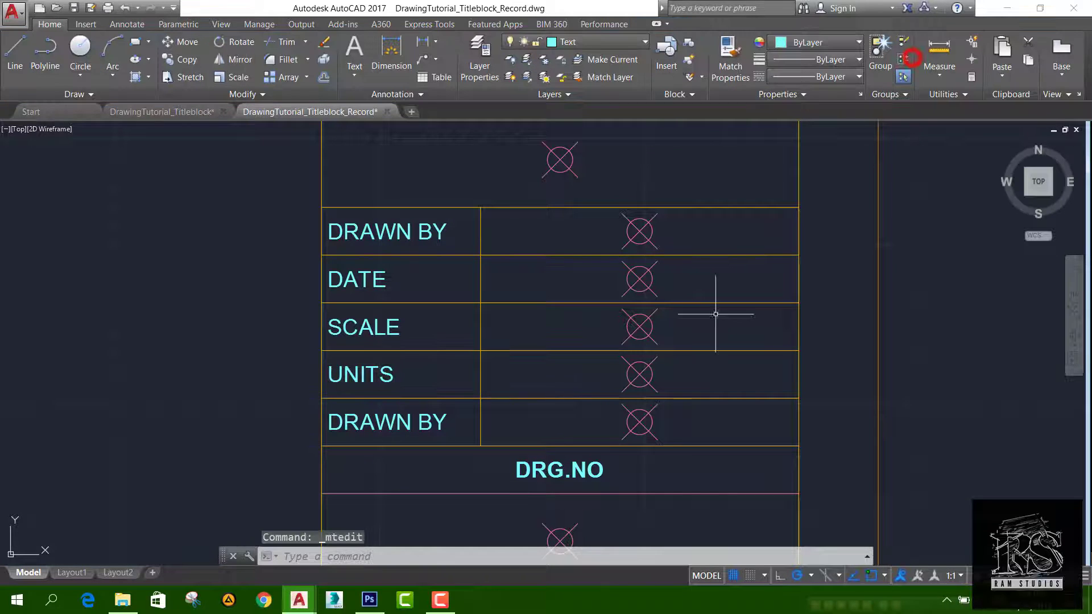
Step: Change the DRAWN BY copy in the fifth row to CHECKED BY
{"action": "left_click", "coordinate": [403, 427]}
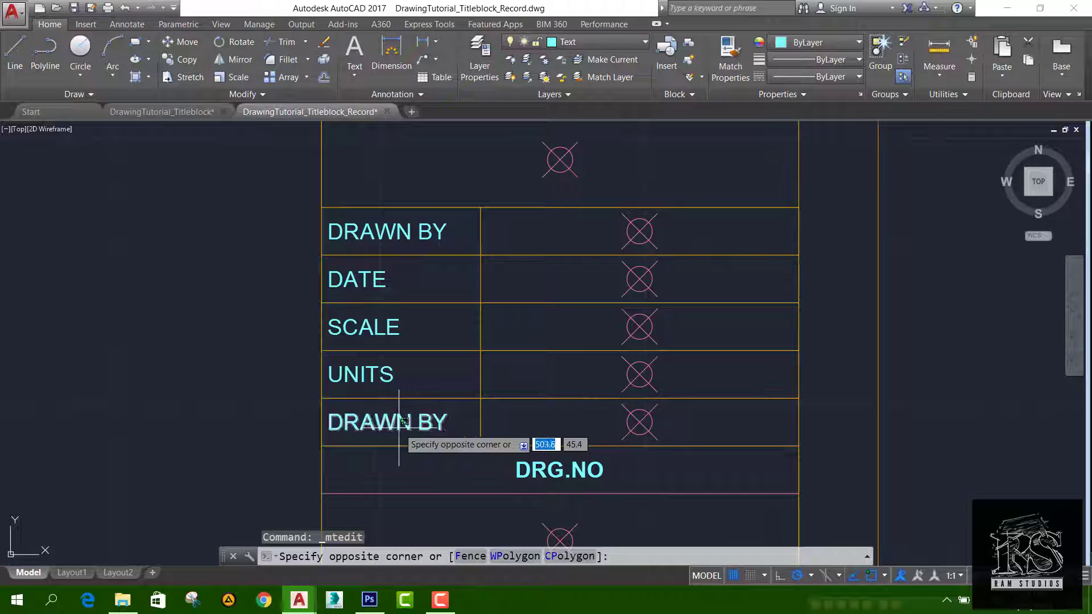
{"action": "left_click", "coordinate": [404, 425]}
{"action": "double_click", "coordinate": [405, 425]}
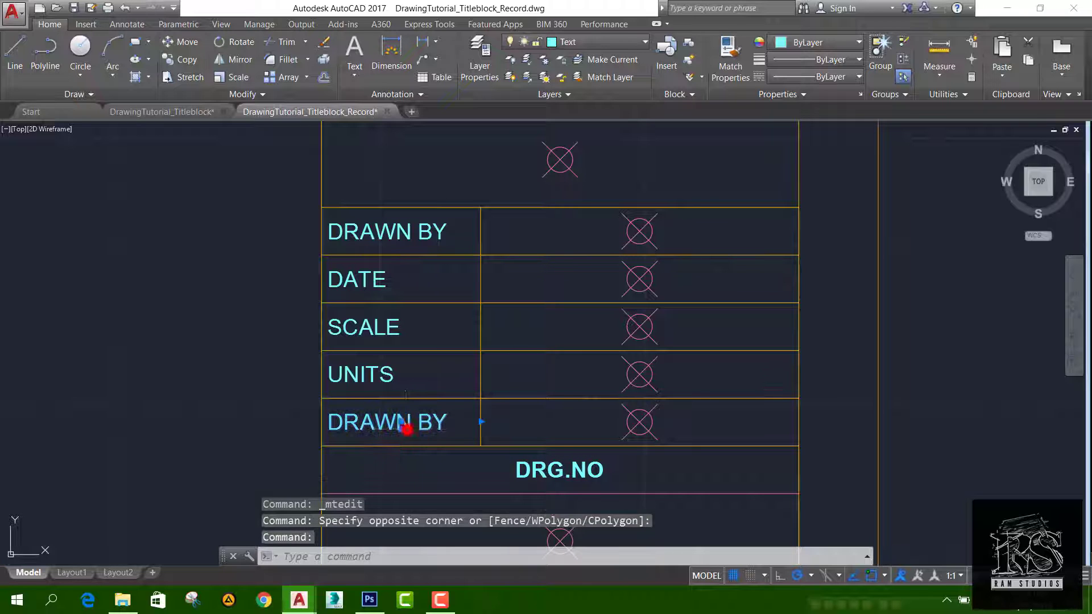
{"action": "left_click_drag", "start_coordinate": [409, 425], "coordinate": [345, 426]}
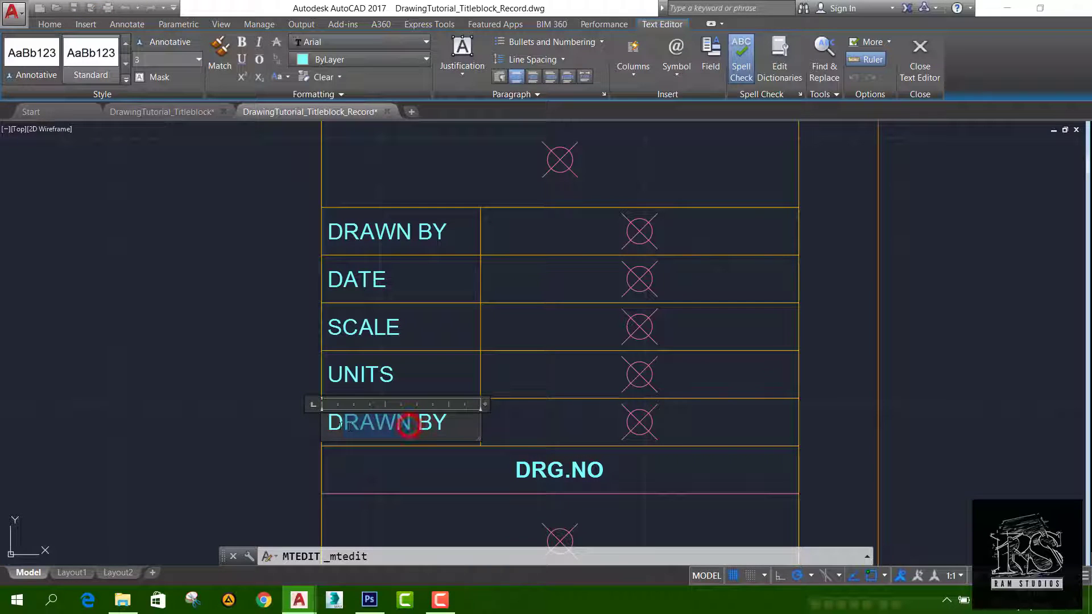
{"action": "type", "text": "CHECKED"}
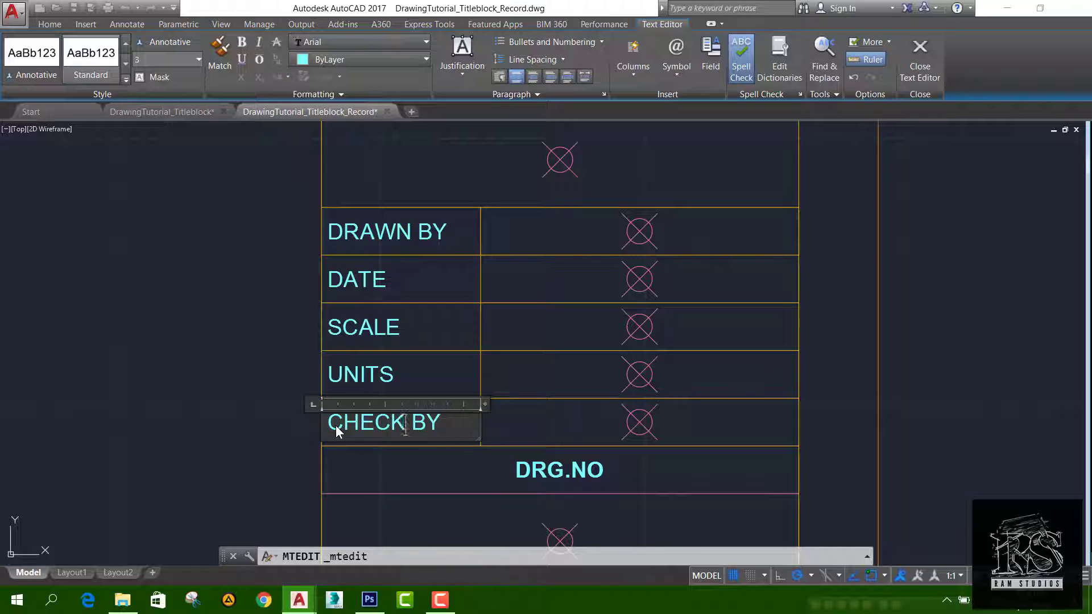
{"action": "left_click", "coordinate": [929, 80]}
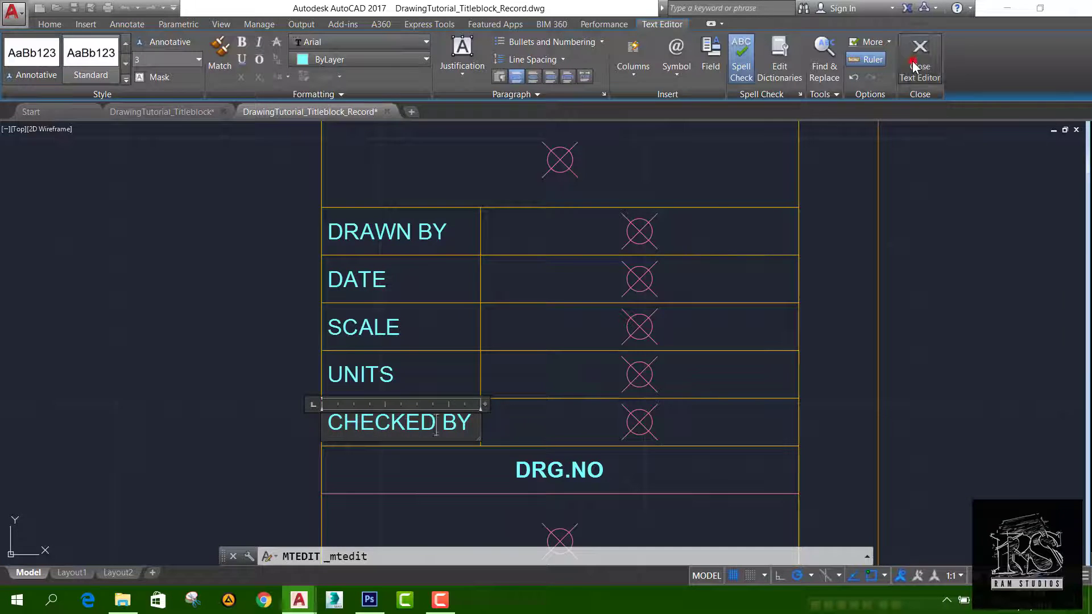
Step: Check the headings and row labels across the whole title block
{"action": "scroll", "coordinate": [486, 379], "scroll_direction": "down", "scroll_amount": 4}
{"action": "scroll", "coordinate": [486, 379], "scroll_direction": "down", "scroll_amount": 4}
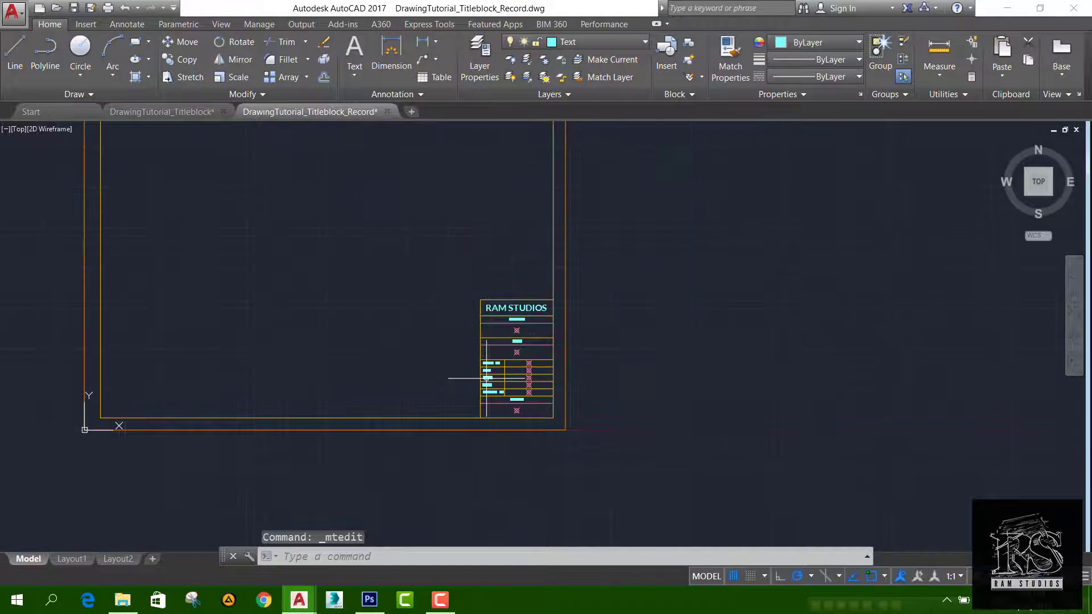
{"action": "scroll", "coordinate": [559, 295], "scroll_direction": "up", "scroll_amount": 5}
{"action": "scroll", "coordinate": [559, 295], "scroll_direction": "down", "scroll_amount": 1}
{"action": "scroll", "coordinate": [559, 294], "scroll_direction": "up", "scroll_amount": 2}
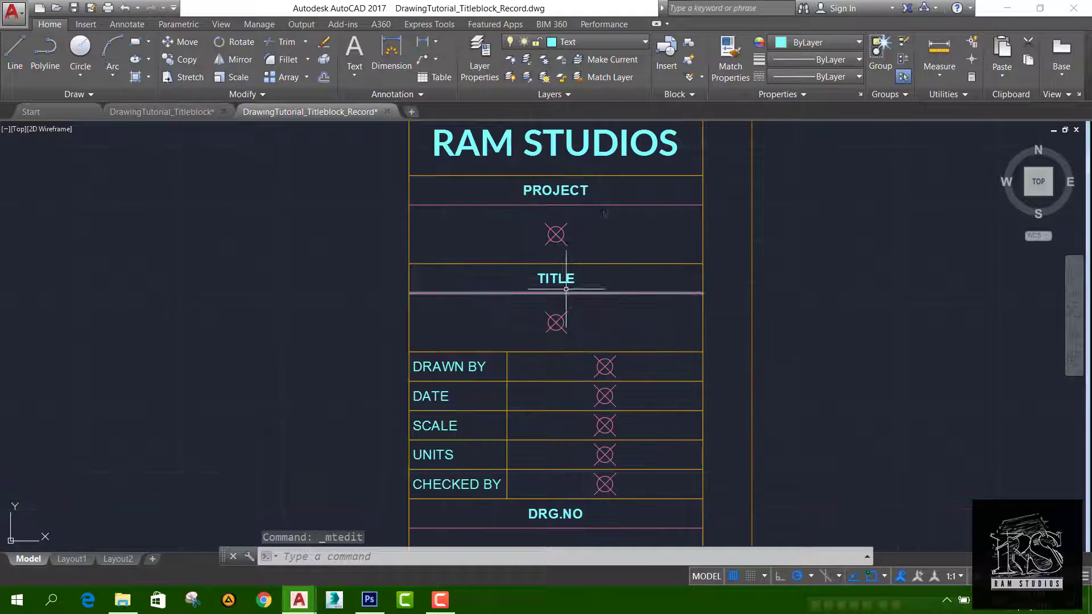
{"action": "scroll", "coordinate": [660, 228], "scroll_direction": "down", "scroll_amount": 2}
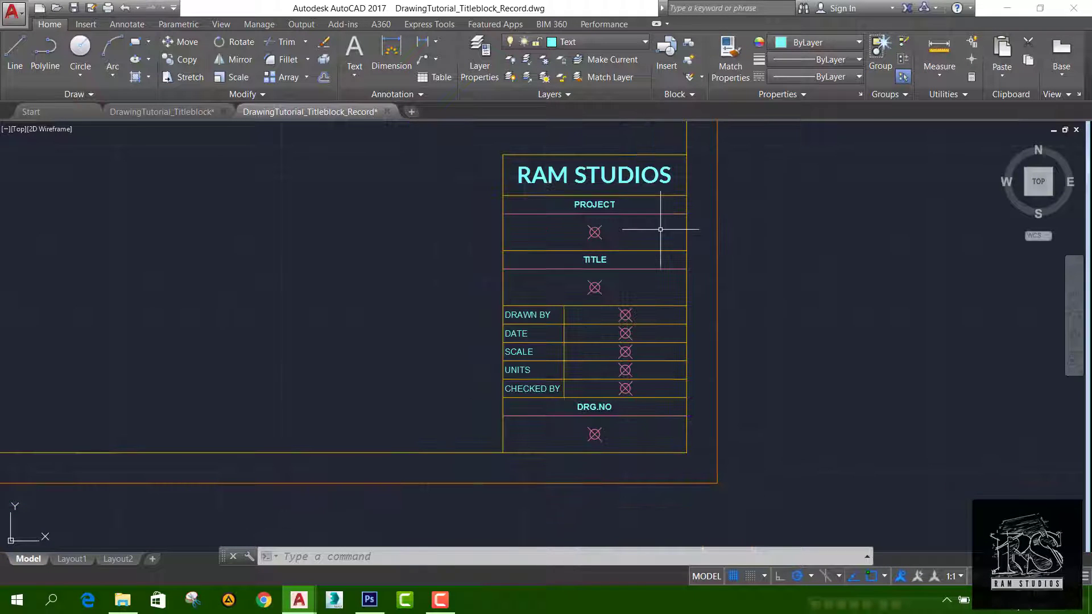
{"action": "mouse_move", "coordinate": [640, 280]}
{"action": "middle_mouse_down"}
{"action": "mouse_move", "coordinate": [637, 348]}
{"action": "mouse_move", "coordinate": [755, 325]}
{"action": "mouse_move", "coordinate": [721, 339]}
{"action": "middle_mouse_up"}
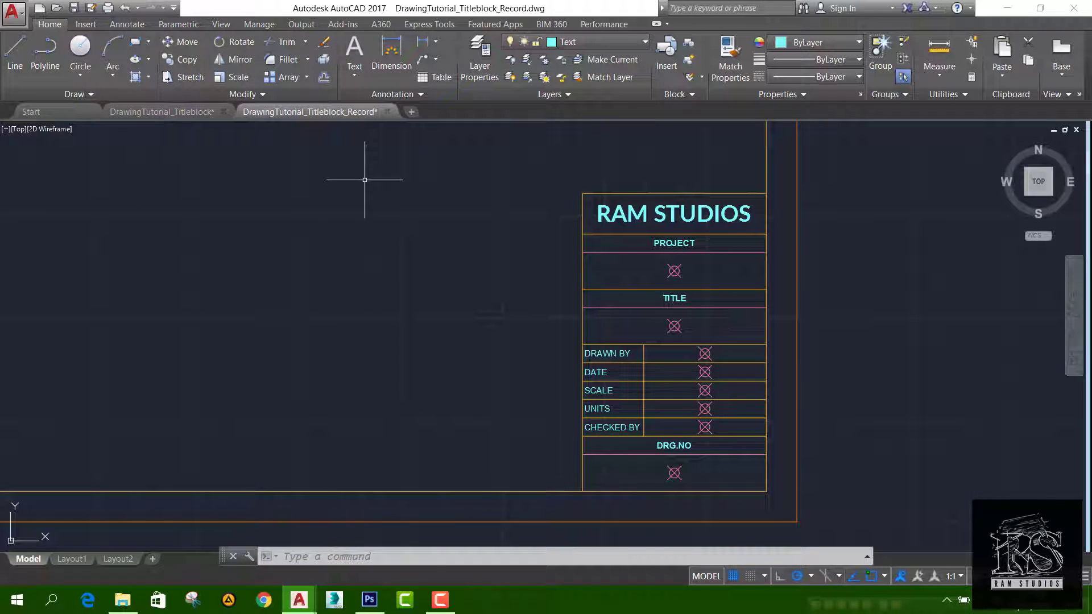
{"action": "middle_click_drag", "start_coordinate": [654, 268], "coordinate": [590, 254]}
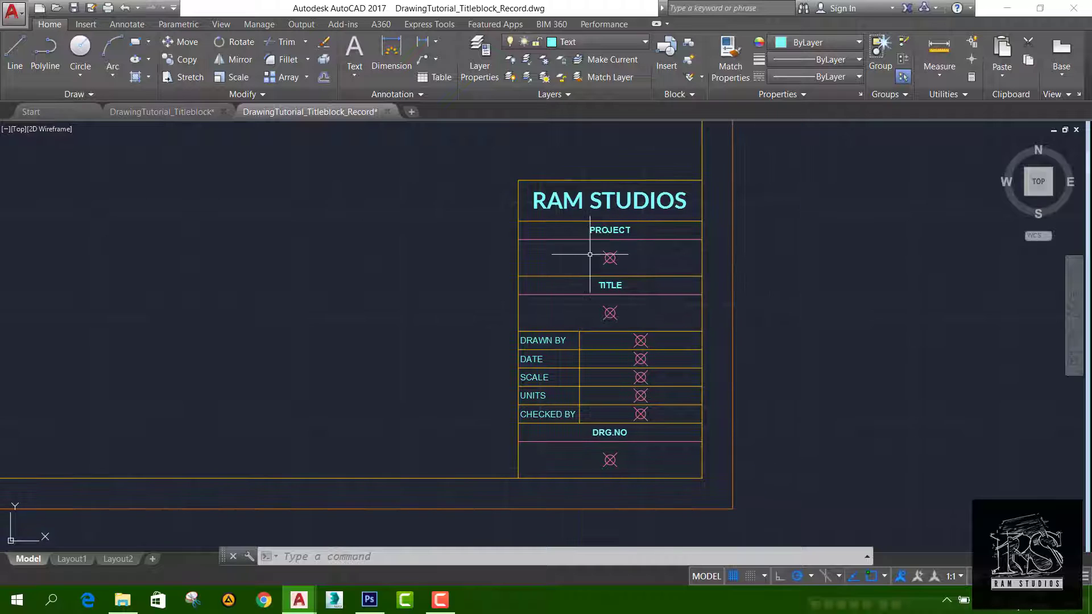
Step: Start an attribute definition with tag PROJECT, prompt "Your Project Name?" and default value PROJECT 001
{"action": "left_click", "coordinate": [85, 24]}
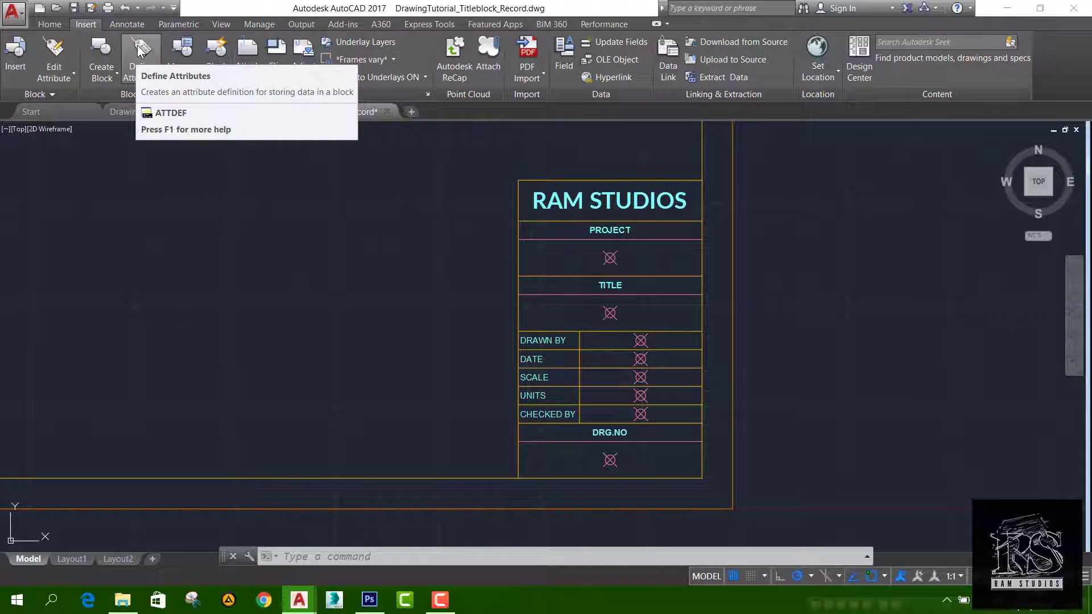
{"action": "left_click", "coordinate": [63, 26]}
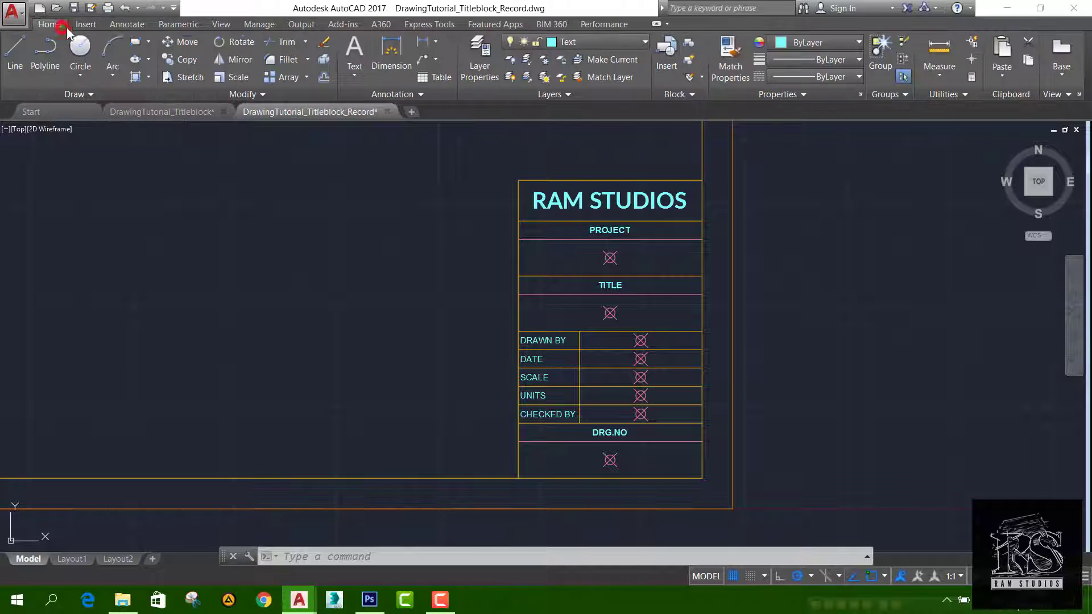
{"action": "left_click", "coordinate": [78, 26]}
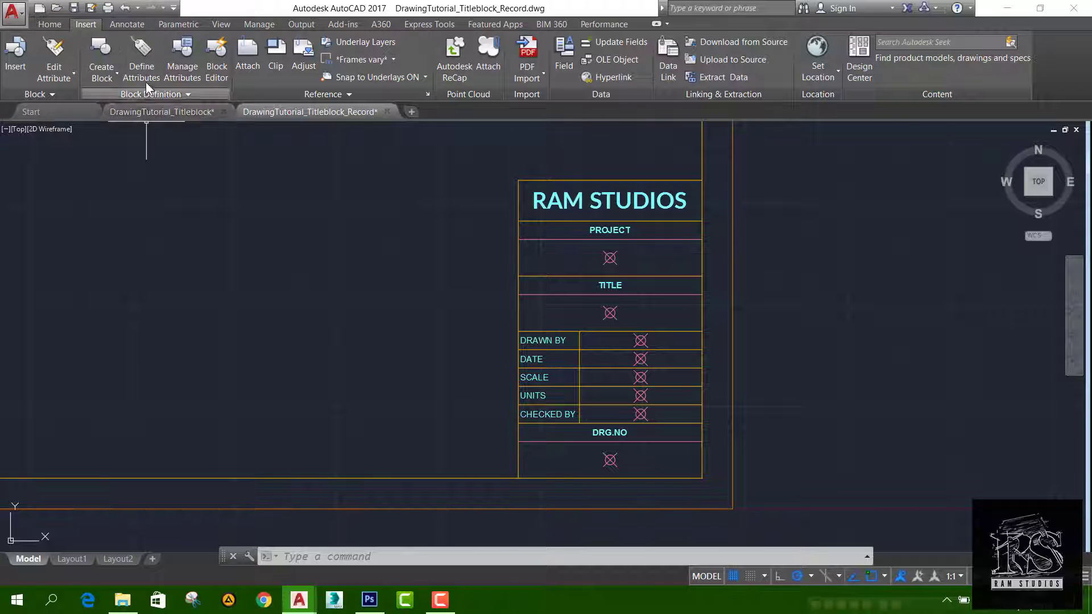
{"action": "left_click", "coordinate": [140, 49]}
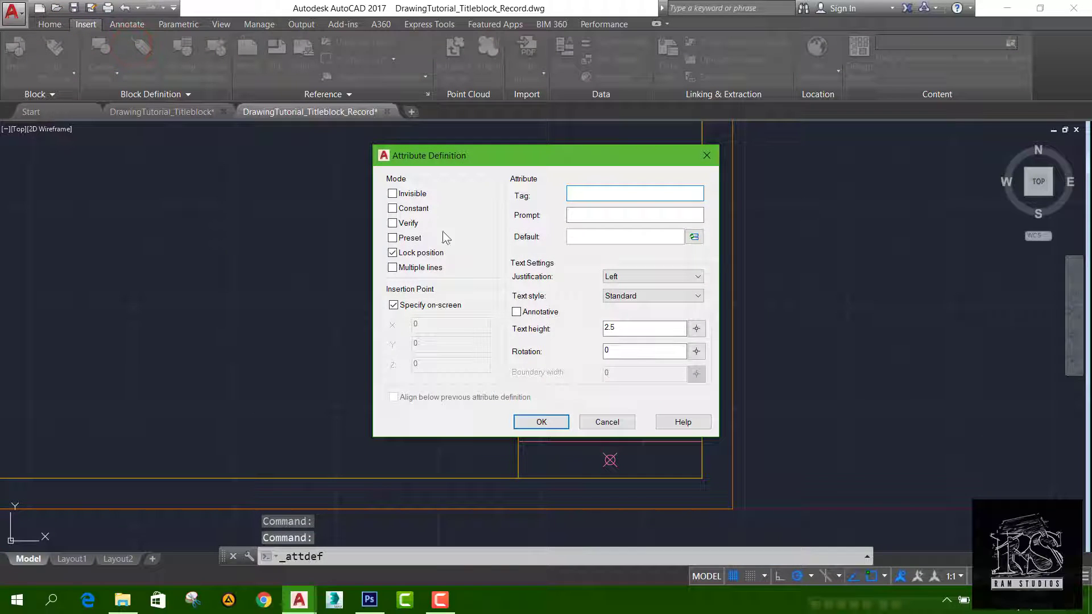
{"action": "left_click_drag", "start_coordinate": [490, 162], "coordinate": [236, 214]}
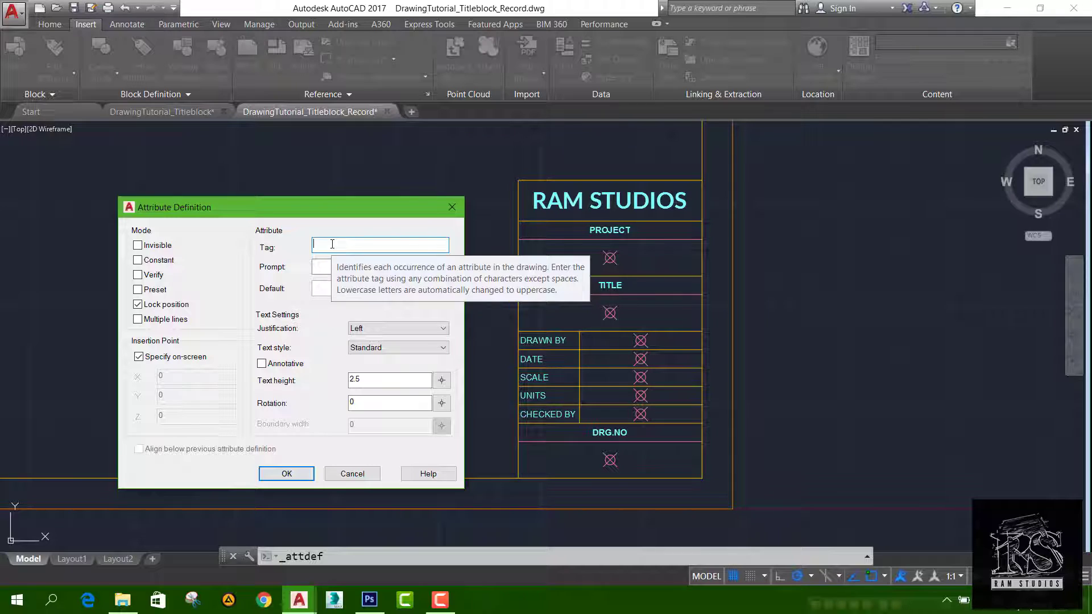
{"action": "type", "text": "p"}
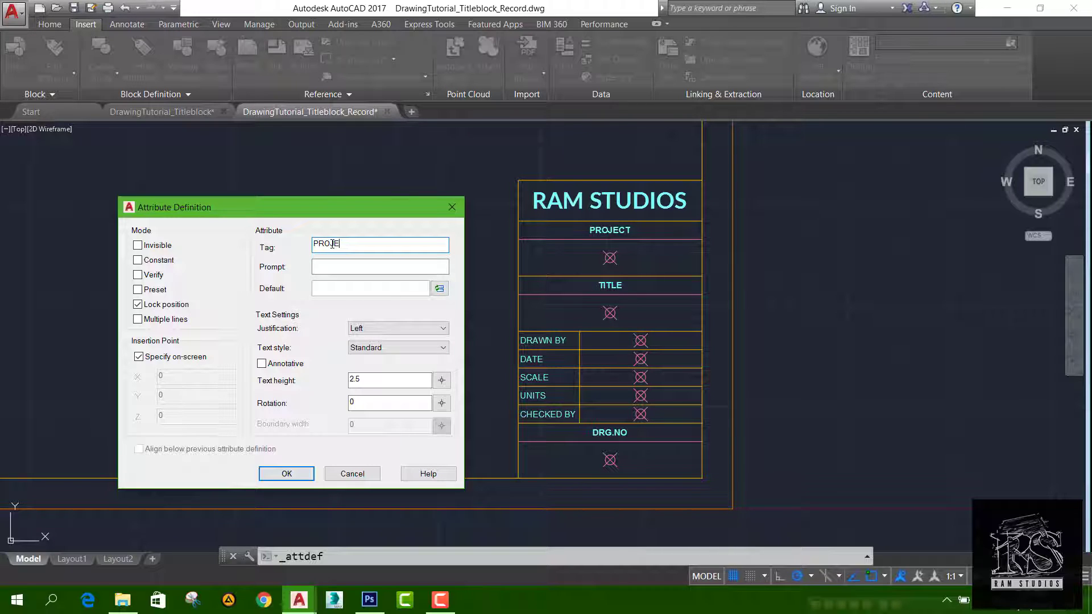
{"action": "left_click", "coordinate": [371, 268]}
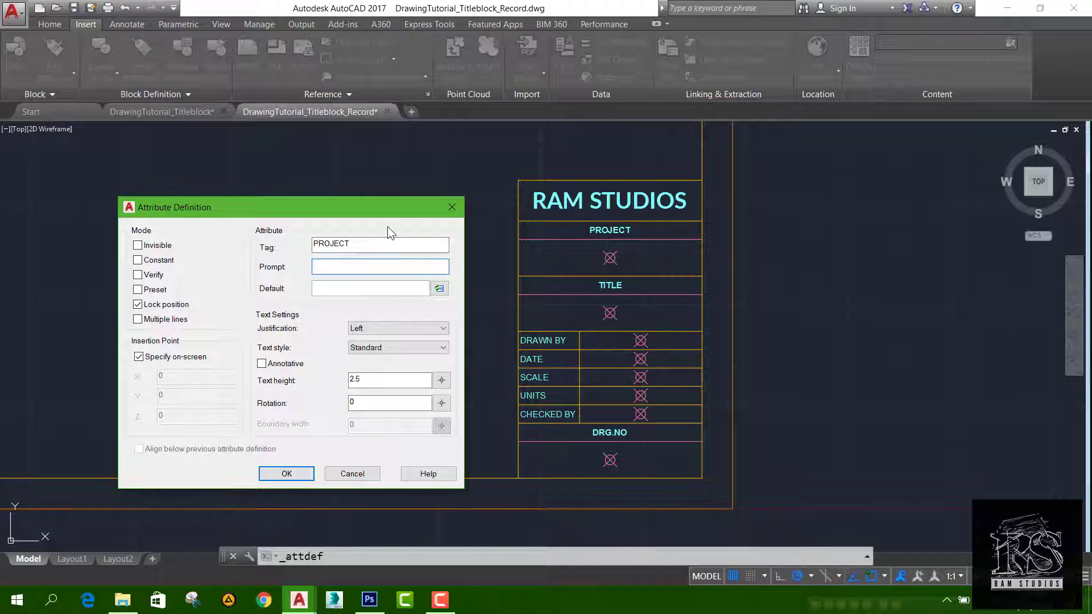
{"action": "type", "text": "Your Project Name?"}
{"action": "left_click", "coordinate": [373, 291]}
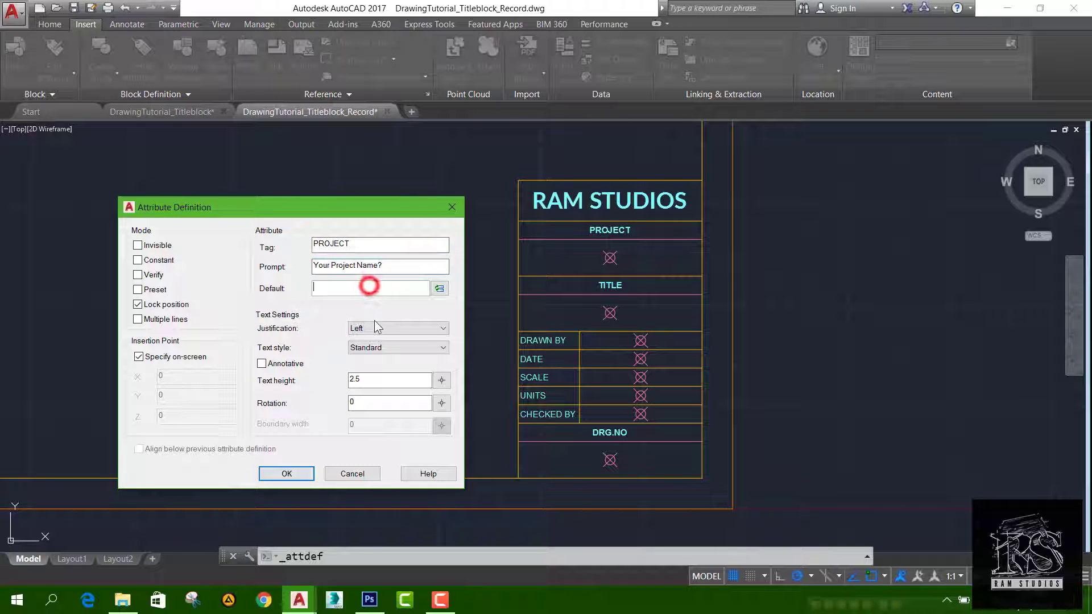
{"action": "type", "text": "PROJECT 001"}
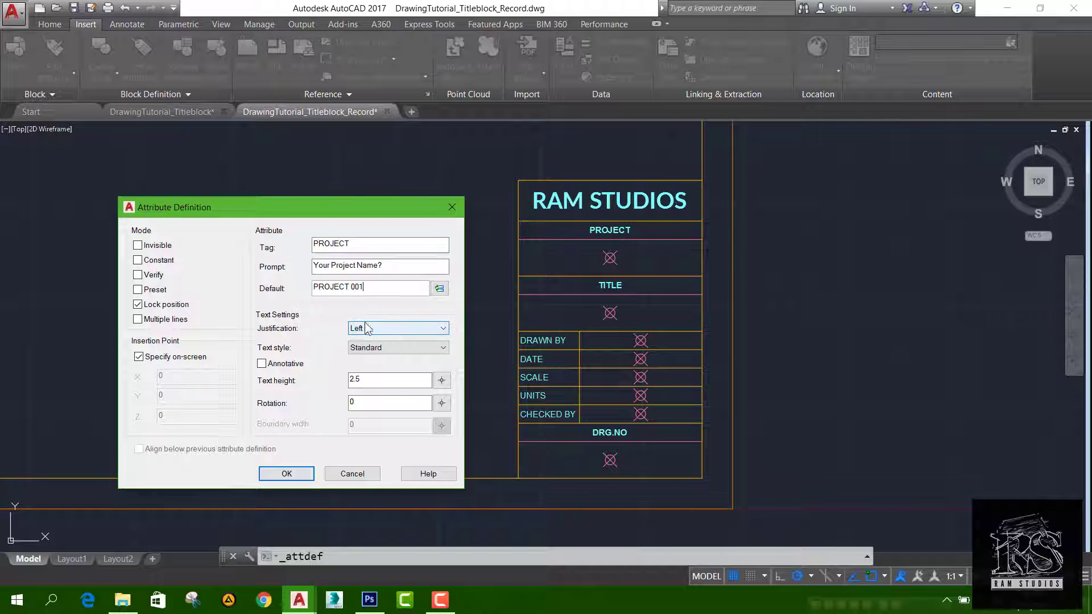
Step: Give the attribute Middle center justification, the Standard text style and a text height of 3
{"action": "left_click", "coordinate": [398, 329]}
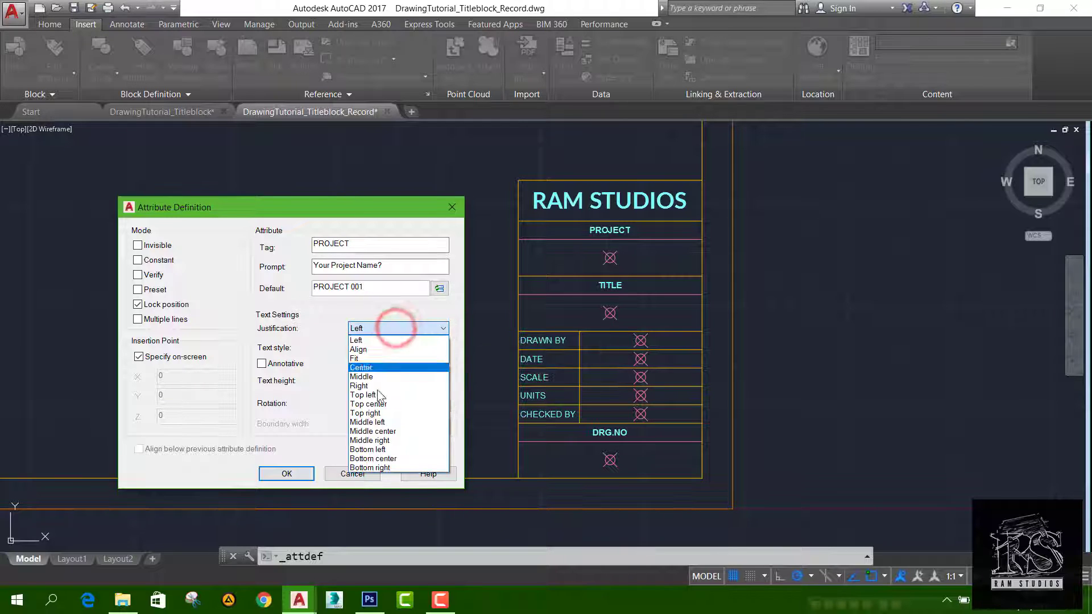
{"action": "left_click", "coordinate": [374, 431]}
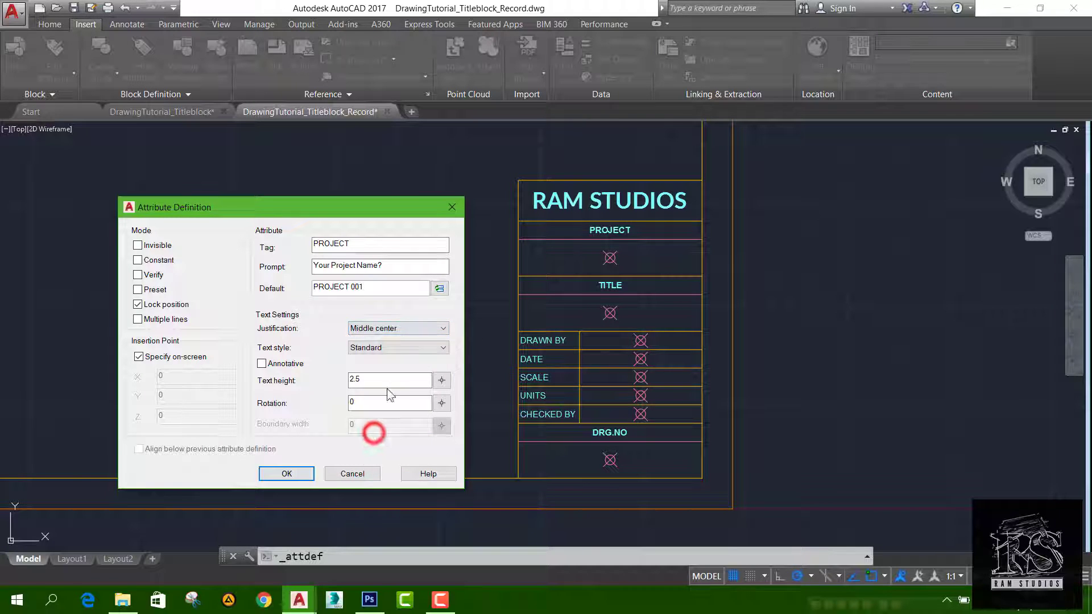
{"action": "left_click", "coordinate": [441, 350]}
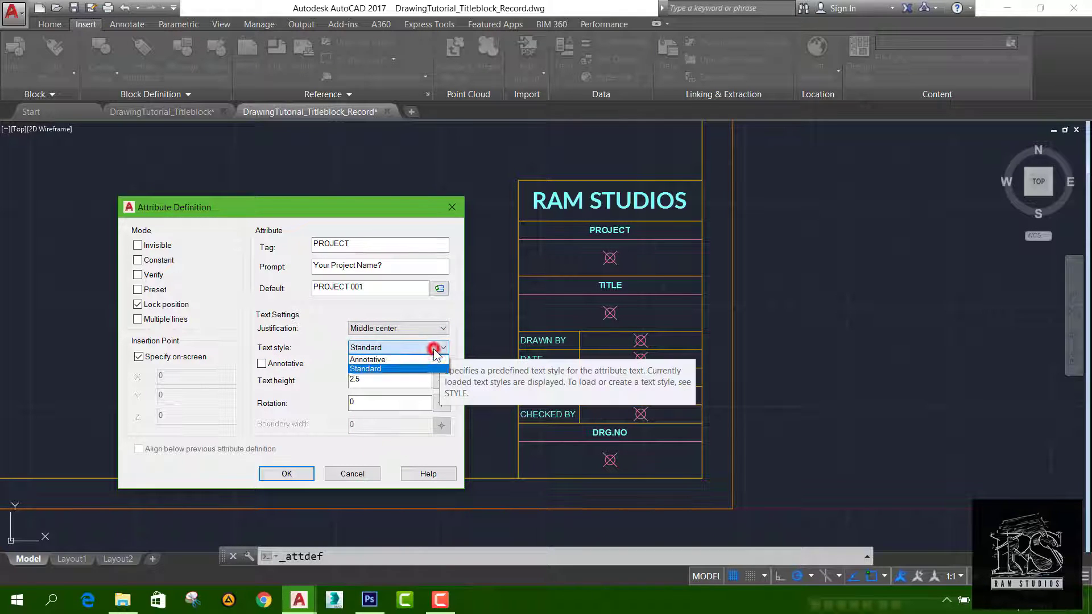
{"action": "left_click", "coordinate": [433, 348]}
{"action": "double_click", "coordinate": [386, 379]}
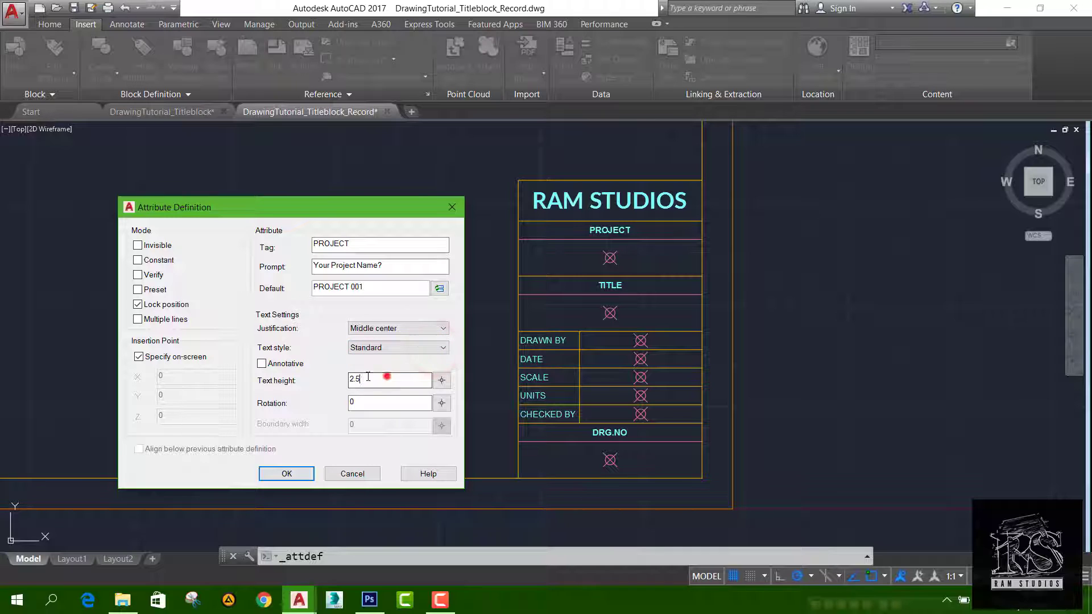
{"action": "type", "text": "3"}
{"action": "left_click", "coordinate": [370, 404]}
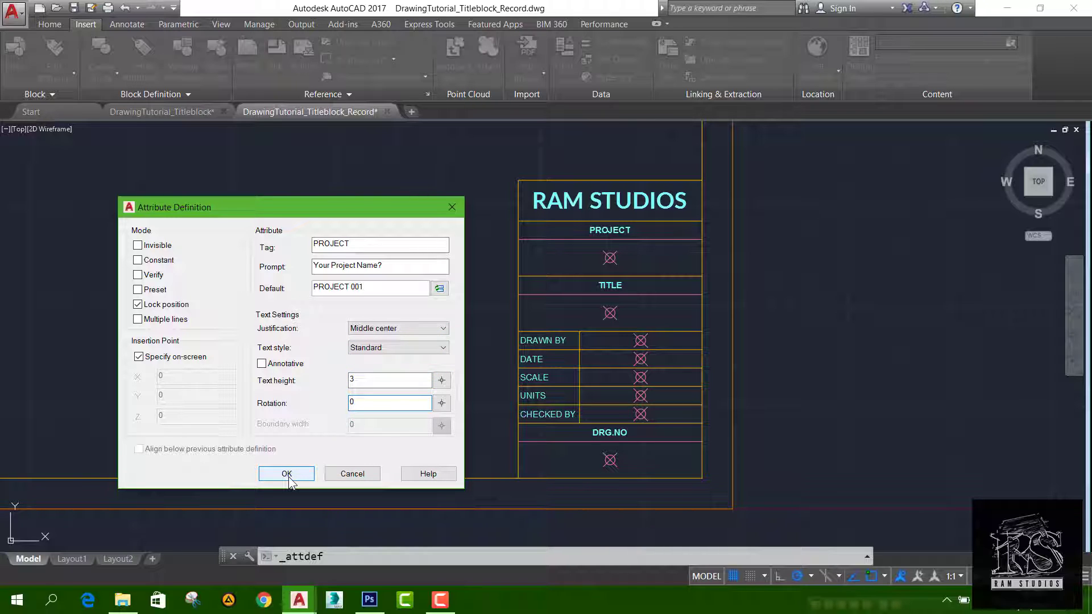
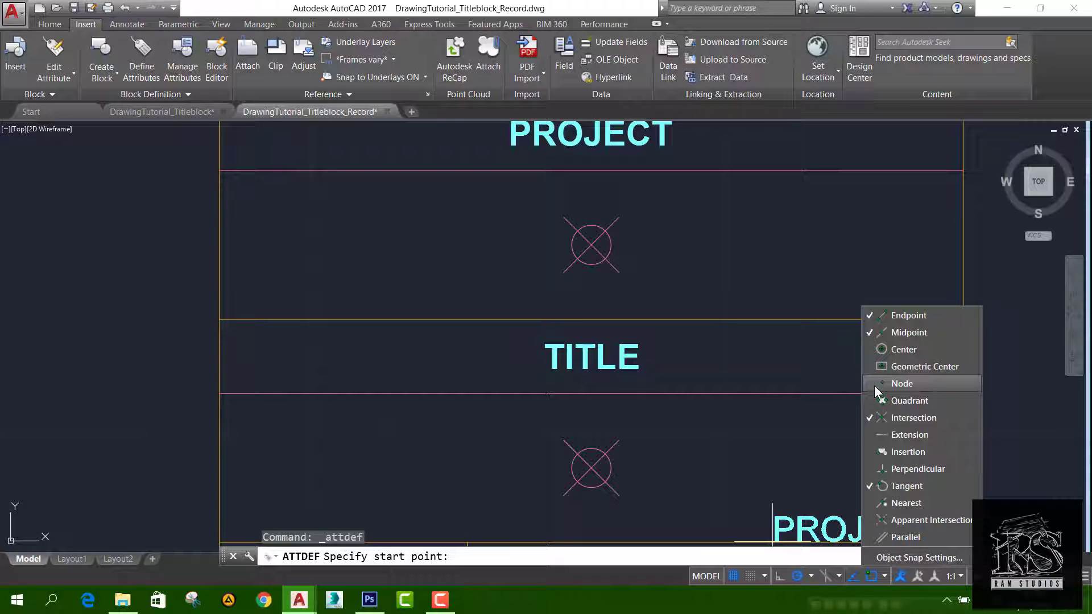
Step: Enable the Node object snap and place the PROJECT attribute on the point marker in the cell below the PROJECT heading
{"action": "left_click", "coordinate": [874, 384]}
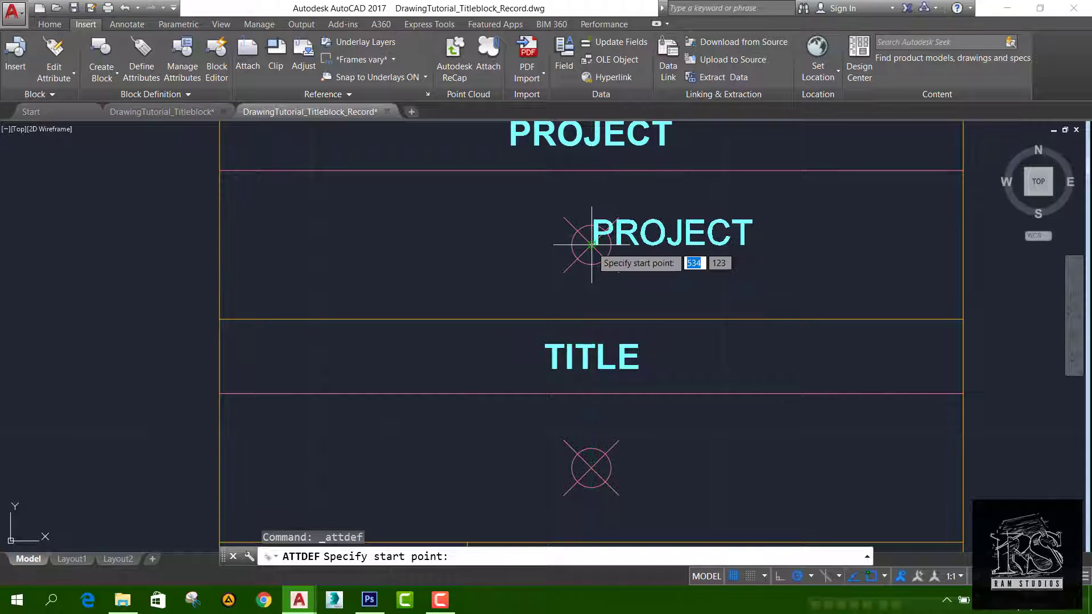
{"action": "left_click", "coordinate": [591, 244]}
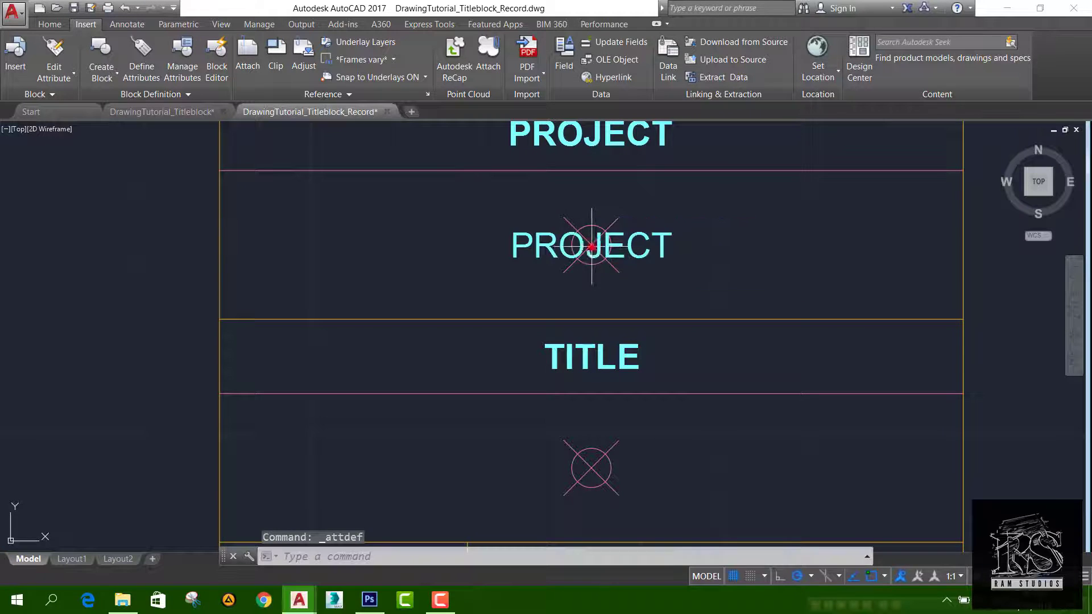
Step: Inspect the placed PROJECT attribute's tag, prompt and default value, leaving its definition unedited
{"action": "scroll", "coordinate": [602, 316], "scroll_direction": "down", "scroll_amount": 3}
{"action": "scroll", "coordinate": [605, 306], "scroll_direction": "up", "scroll_amount": 2}
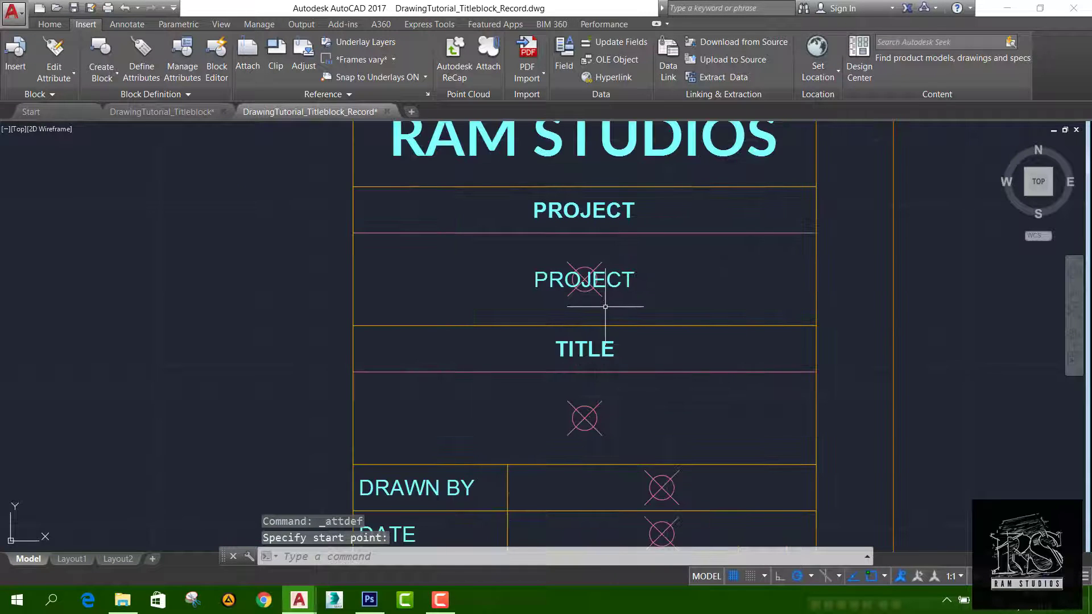
{"action": "scroll", "coordinate": [605, 290], "scroll_direction": "down", "scroll_amount": 3}
{"action": "scroll", "coordinate": [600, 284], "scroll_direction": "up", "scroll_amount": 5}
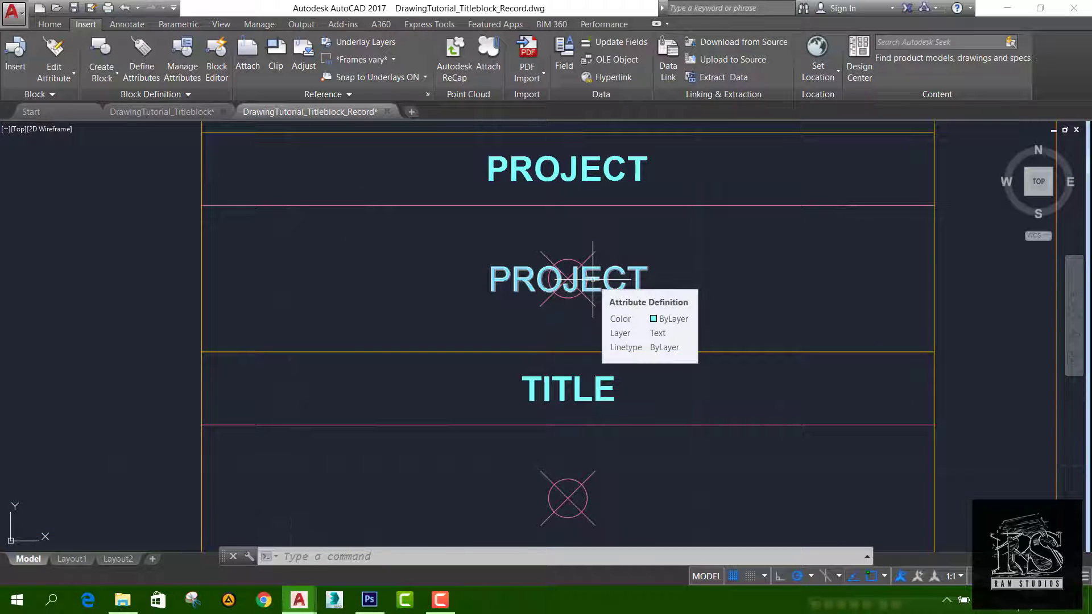
{"action": "double_click", "coordinate": [592, 279]}
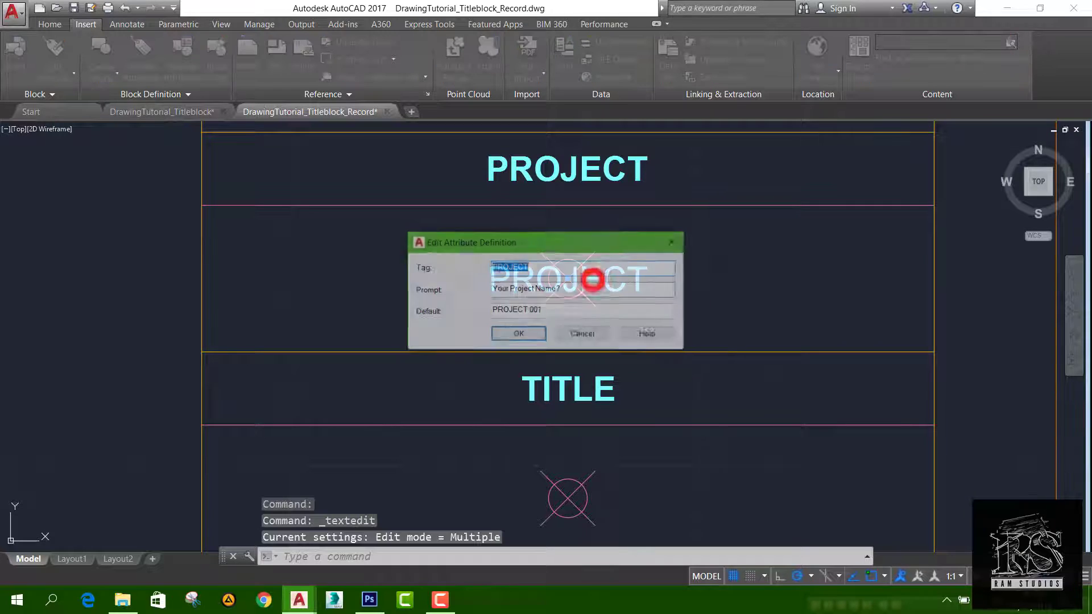
{"action": "left_click", "coordinate": [520, 335]}
{"action": "left_click", "coordinate": [592, 281]}
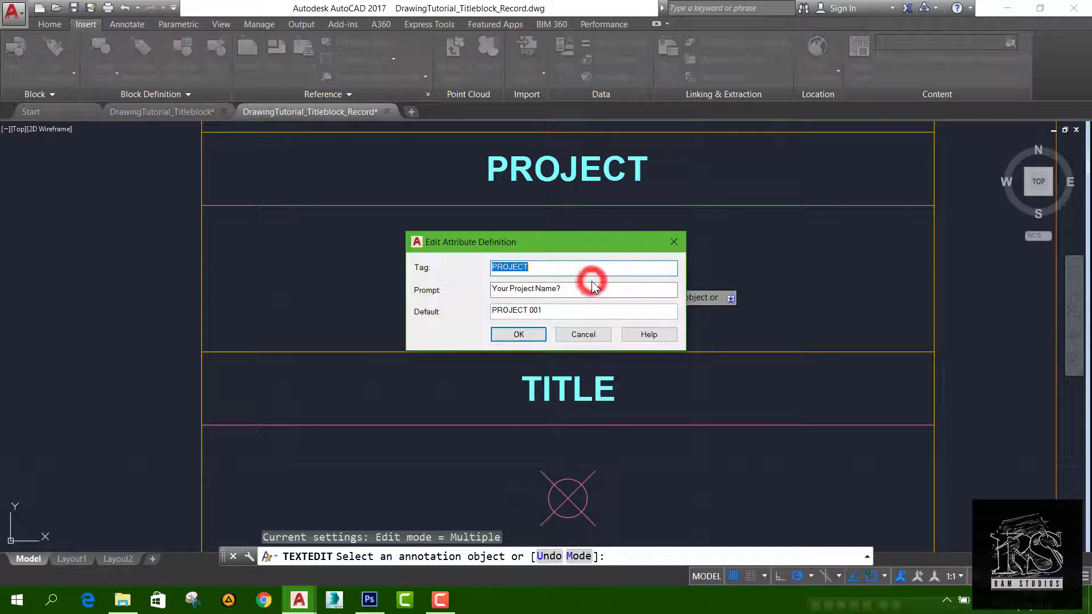
{"action": "left_click", "coordinate": [581, 329]}
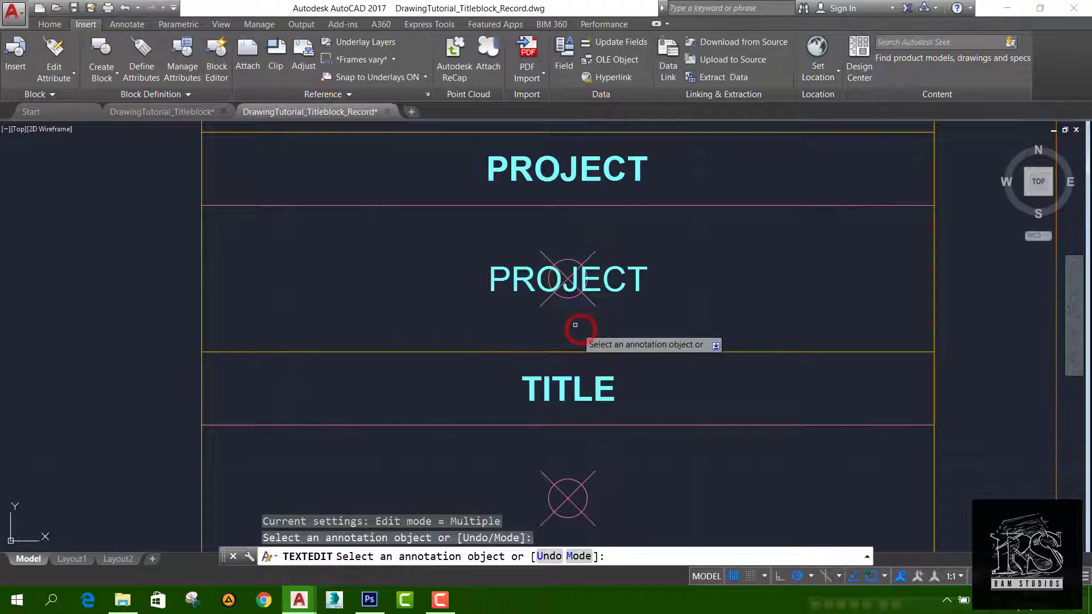
{"action": "scroll", "coordinate": [563, 290], "scroll_direction": "down", "scroll_amount": 3}
{"action": "scroll", "coordinate": [583, 282], "scroll_direction": "up", "scroll_amount": 3}
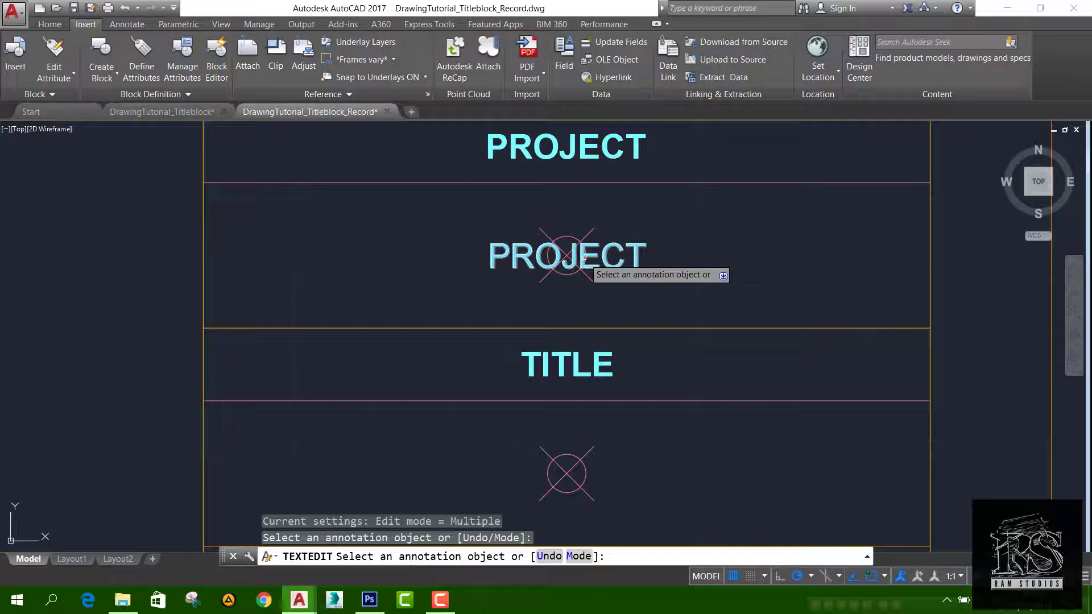
{"action": "key", "text": "Return"}
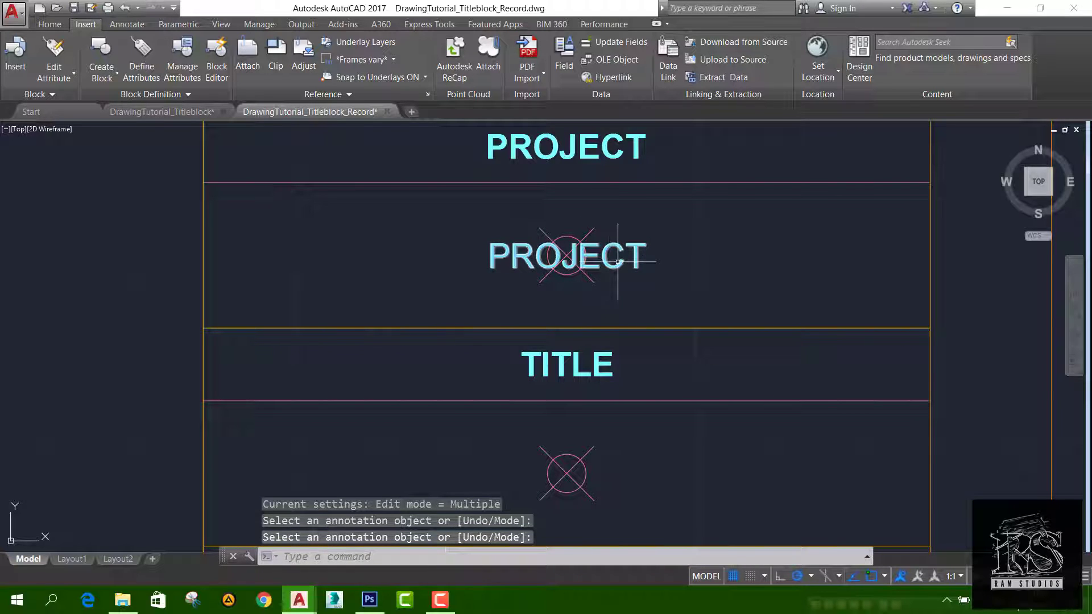
Step: Reopen the placed PROJECT attribute's definition for review and close it without changes
{"action": "left_click", "coordinate": [581, 257]}
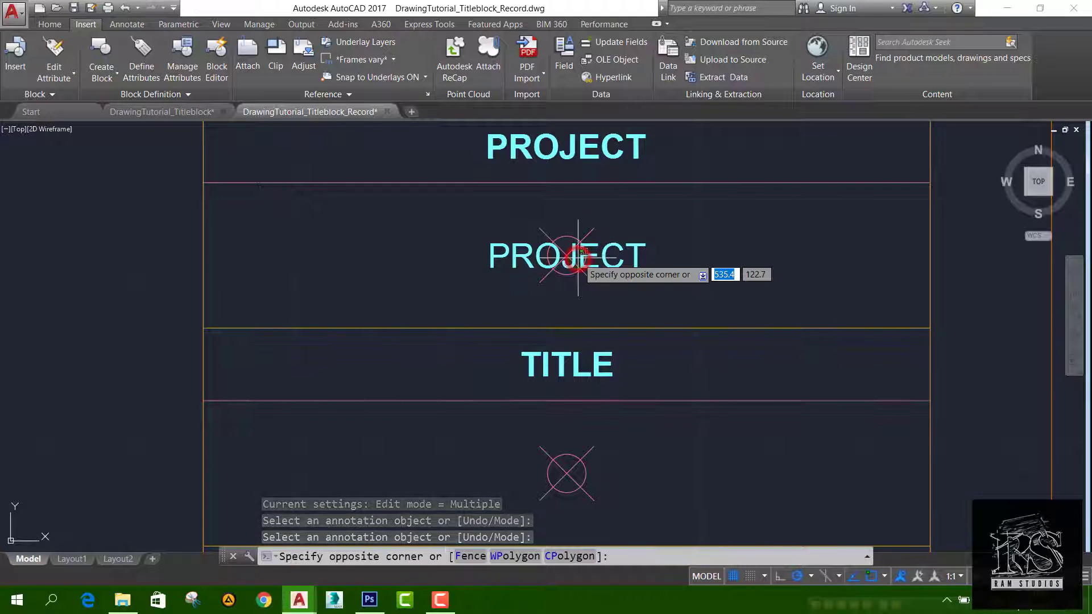
{"action": "scroll", "coordinate": [581, 257], "scroll_direction": "down", "scroll_amount": 3}
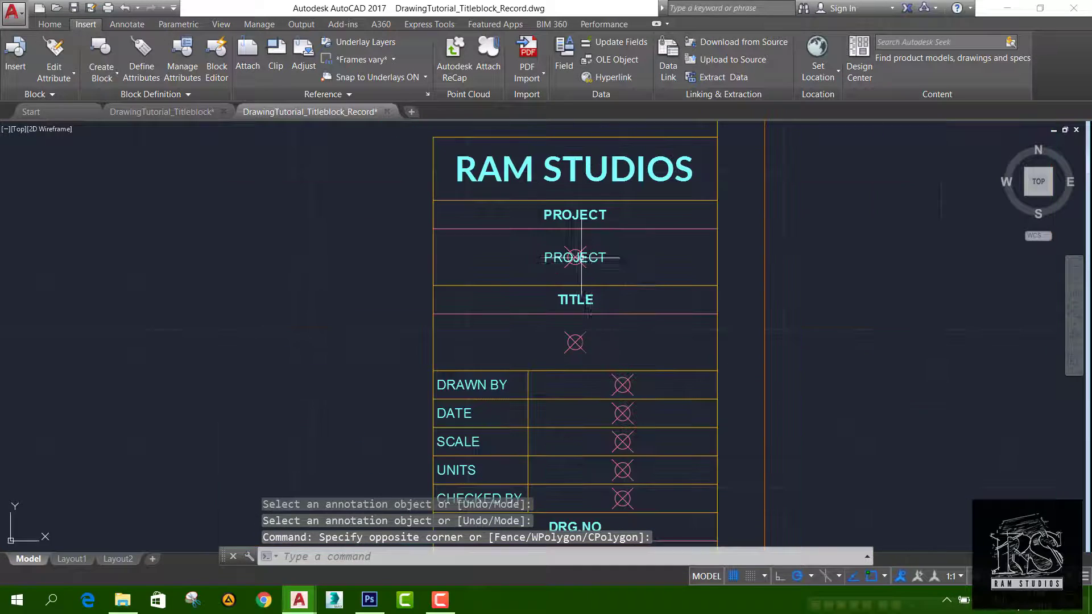
{"action": "scroll", "coordinate": [568, 245], "scroll_direction": "up", "scroll_amount": 3}
{"action": "left_click", "coordinate": [603, 228]}
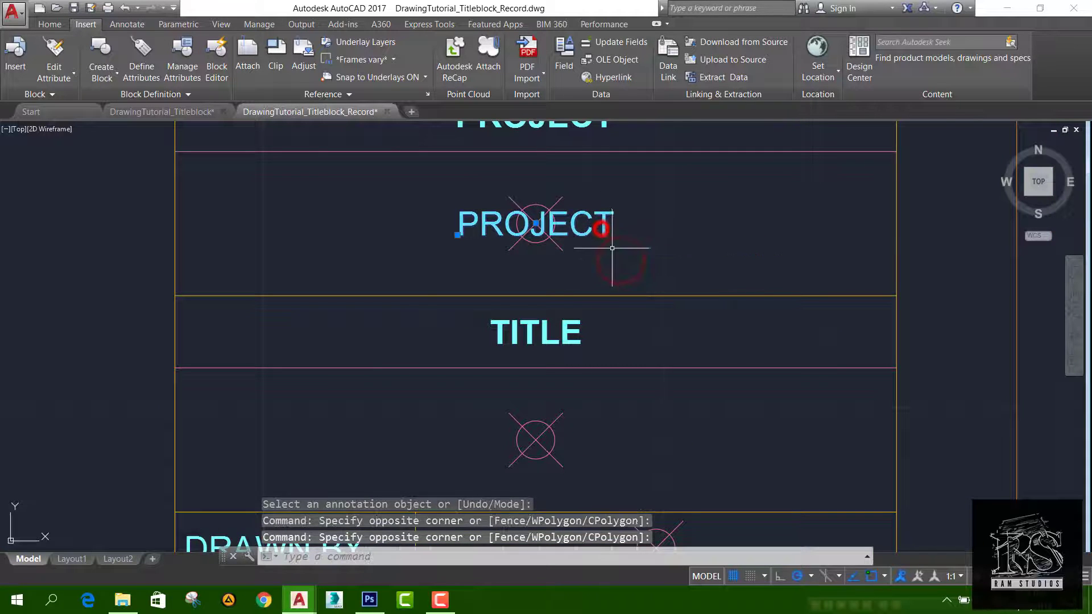
{"action": "double_click", "coordinate": [606, 226]}
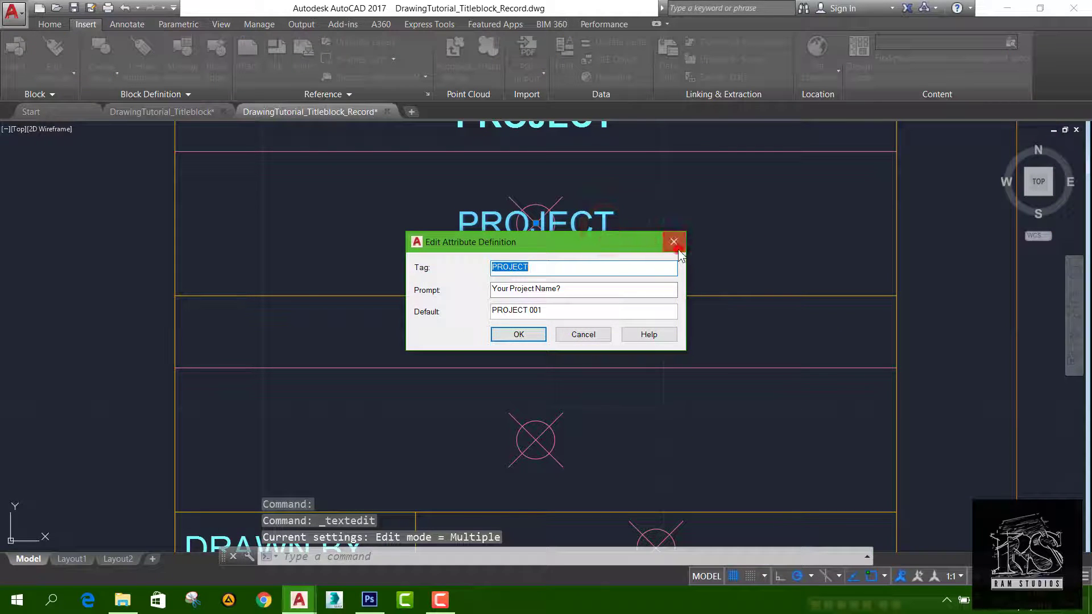
{"action": "key", "text": "Return"}
Step: Try to edit the PROJECT attribute as a block attribute with the Edit Attribute command
{"action": "left_click", "coordinate": [182, 93]}
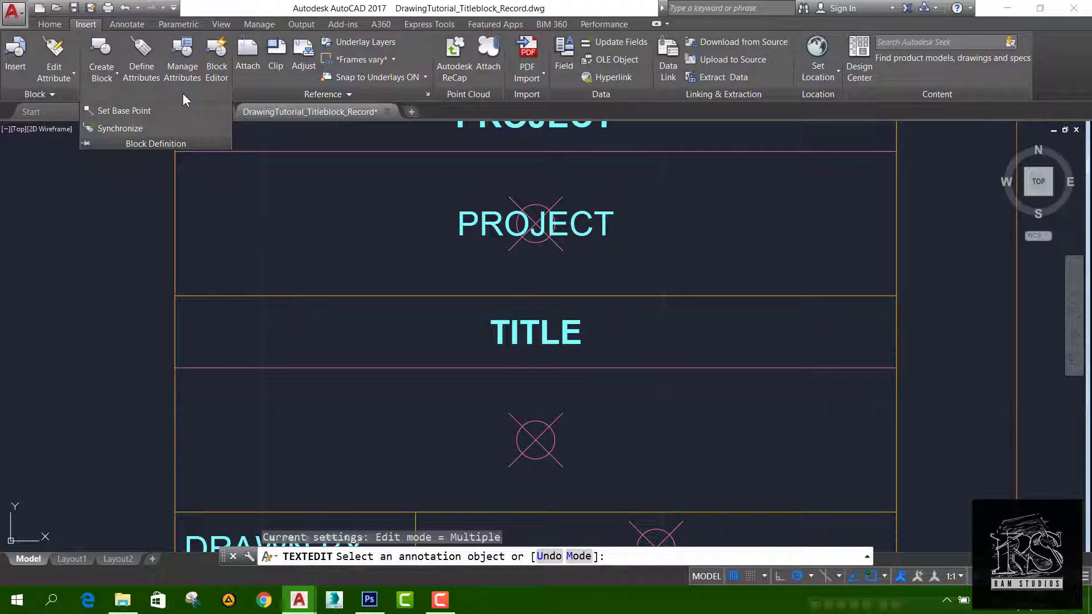
{"action": "left_click", "coordinate": [54, 48]}
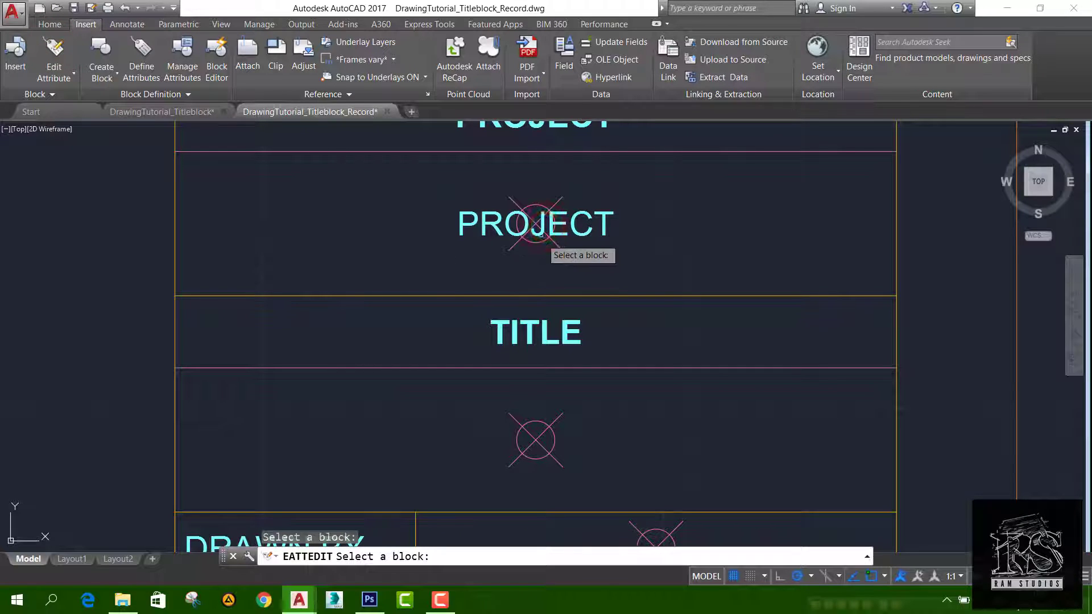
{"action": "left_click", "coordinate": [498, 230]}
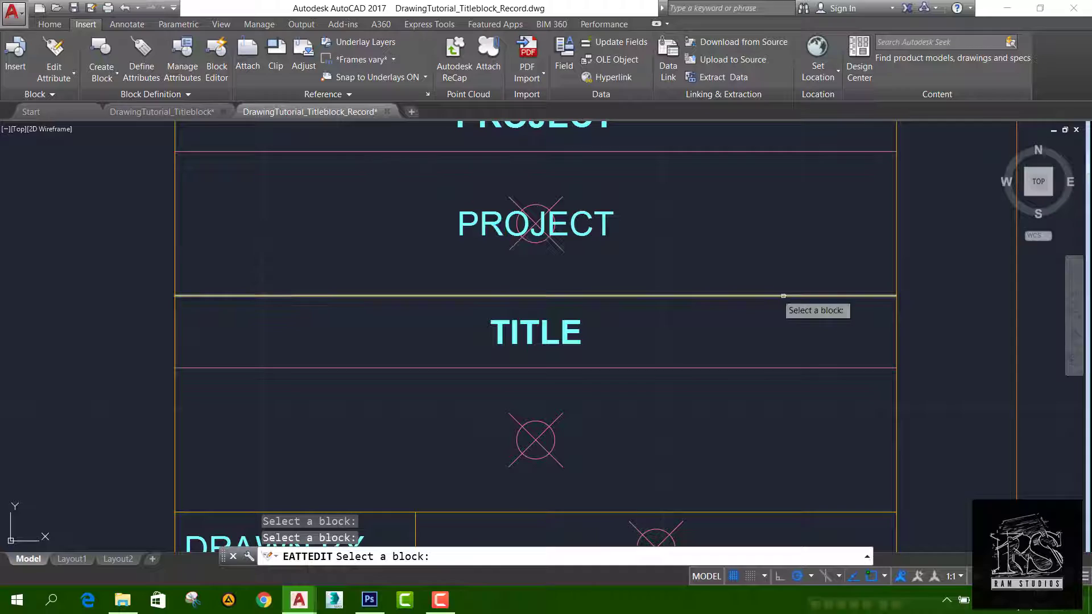
Step: Delete the PROJECT attribute from the cell below the PROJECT heading
{"action": "left_click", "coordinate": [626, 233]}
{"action": "left_click_drag", "start_coordinate": [626, 233], "coordinate": [629, 256]}
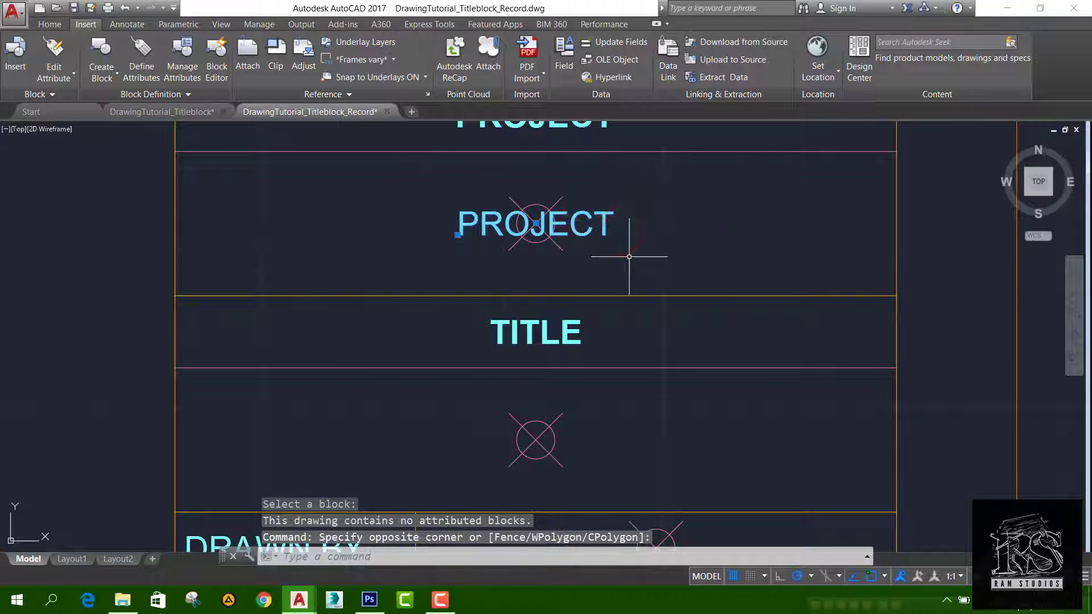
{"action": "key", "text": "Delete"}
Step: Make Attributes the current layer
{"action": "scroll", "coordinate": [620, 256], "scroll_direction": "down", "scroll_amount": 2}
{"action": "middle_click_drag", "start_coordinate": [511, 224], "coordinate": [480, 280]}
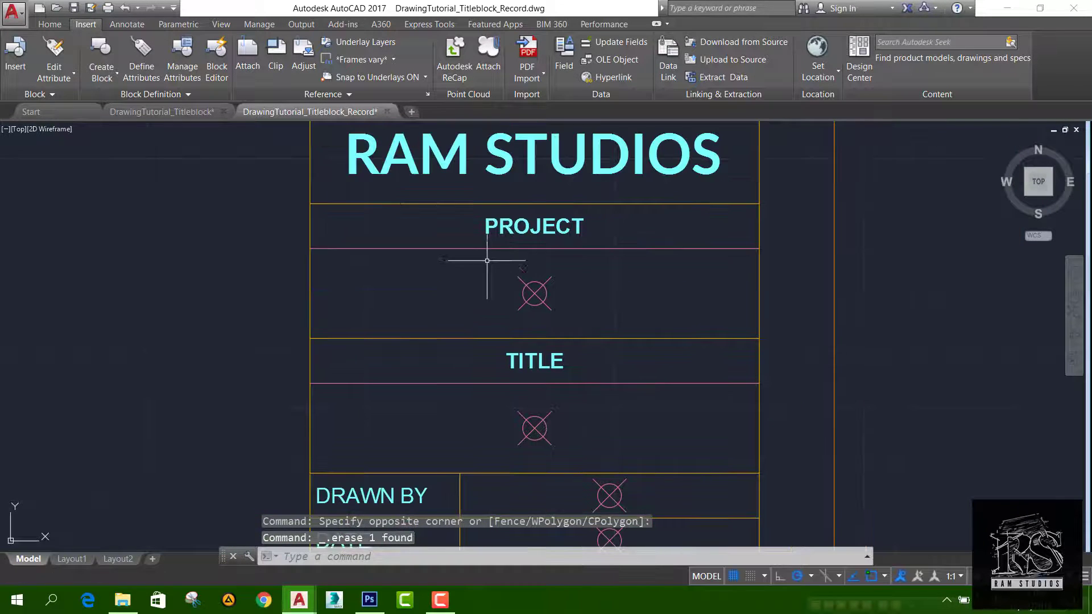
{"action": "left_click", "coordinate": [57, 25]}
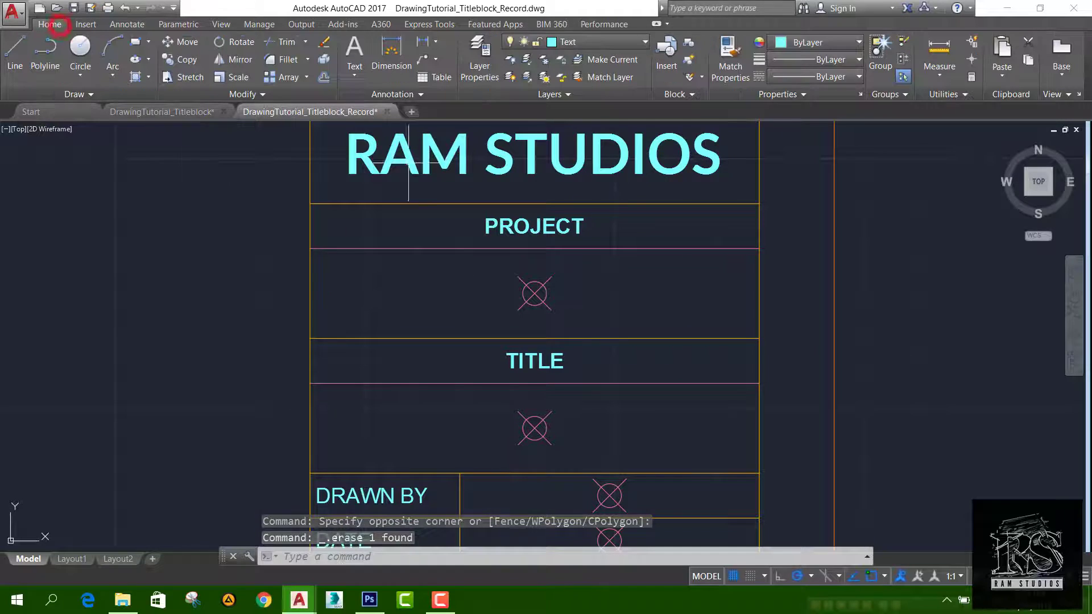
{"action": "left_click", "coordinate": [599, 41]}
{"action": "left_click", "coordinate": [583, 75]}
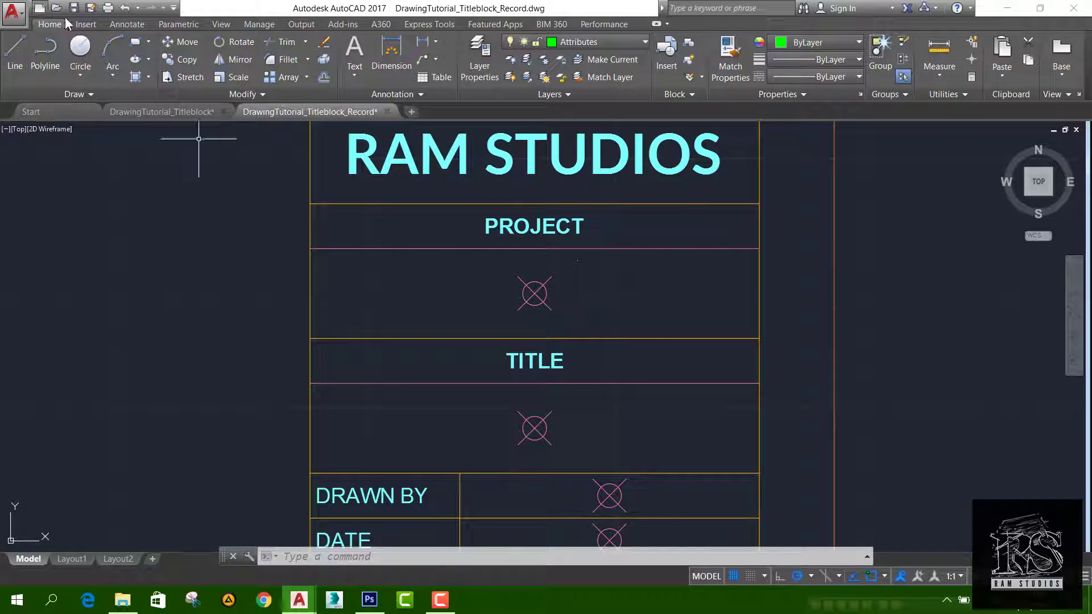
Step: Start a new attribute definition with tag PROJECT, prompt "Your Project Name?" and default value PROJECT 001
{"action": "left_click", "coordinate": [85, 24]}
{"action": "left_click", "coordinate": [141, 50]}
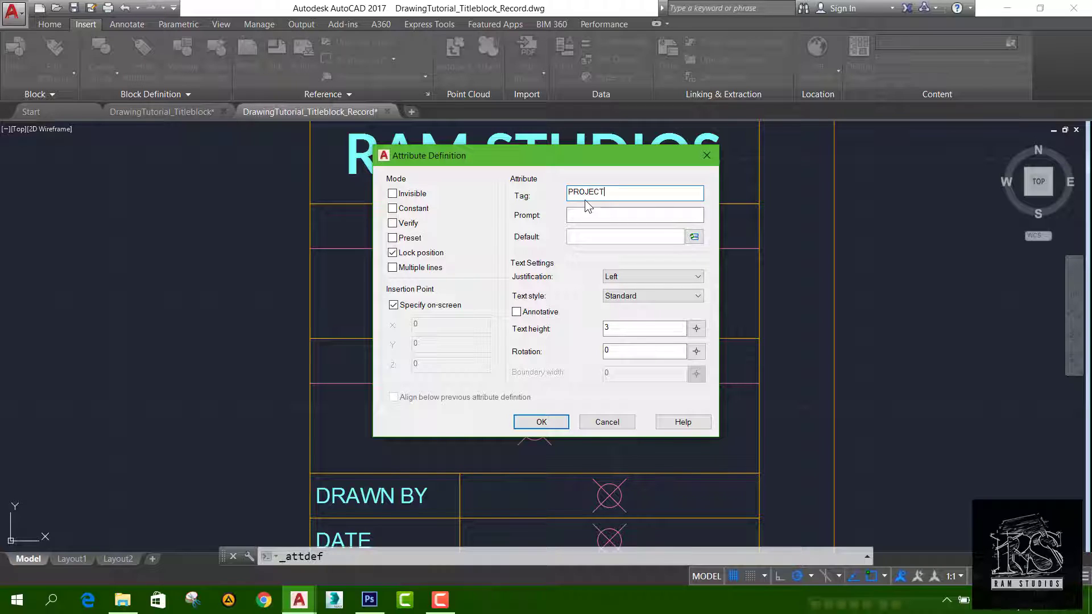
{"action": "left_click", "coordinate": [588, 214]}
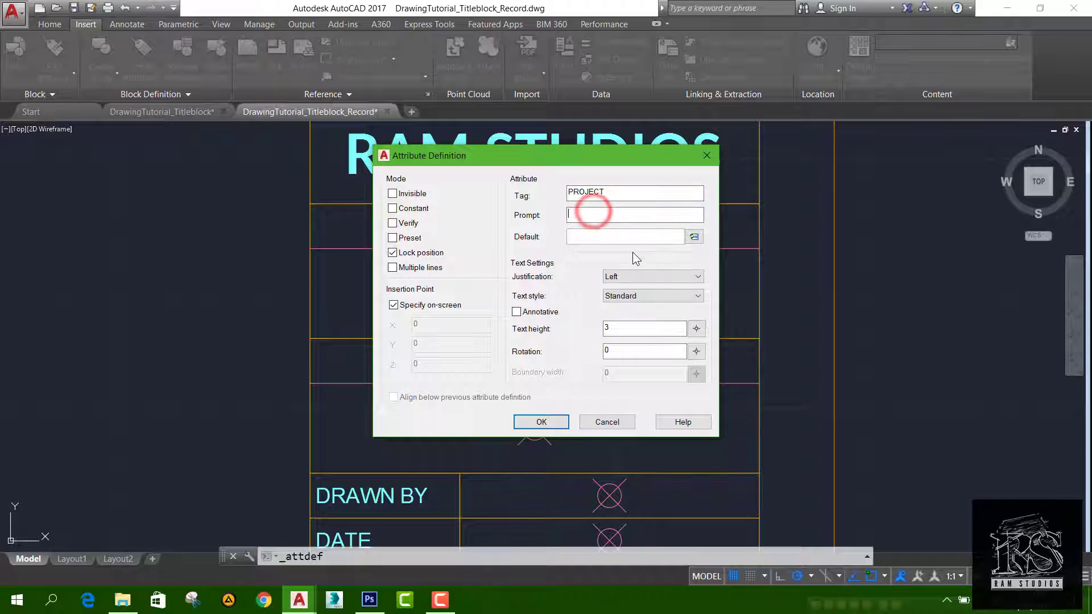
{"action": "type", "text": "Y"}
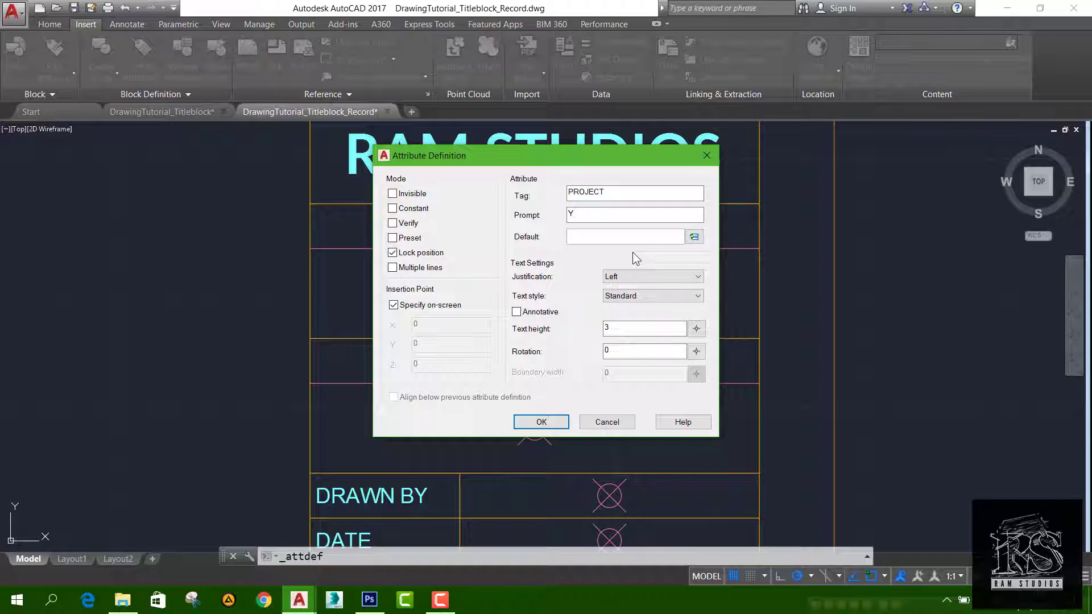
{"action": "type", "text": "our Project Name?"}
{"action": "left_click", "coordinate": [611, 238]}
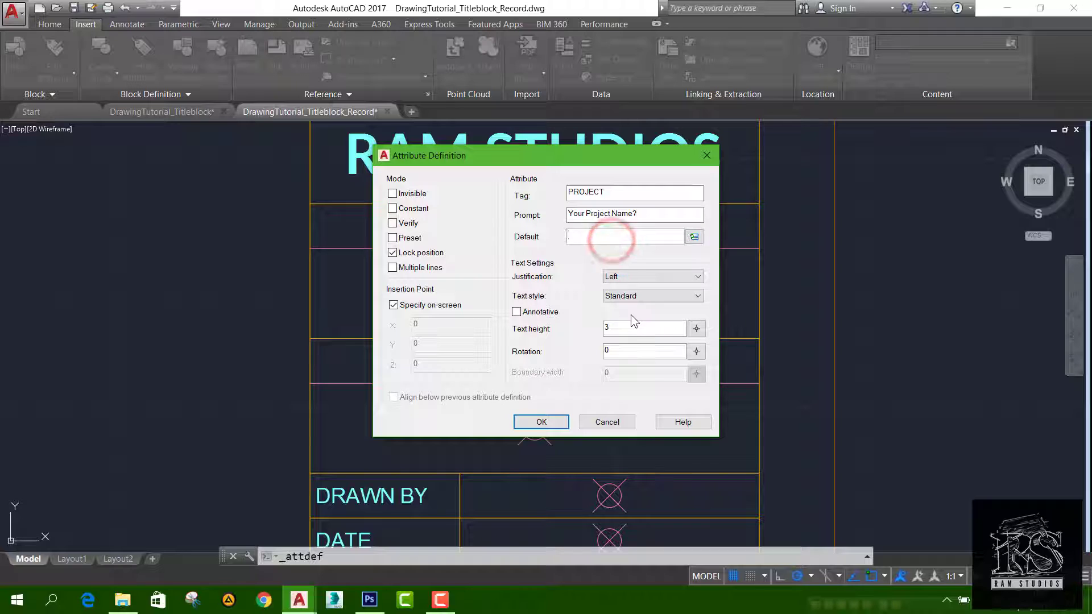
{"action": "type", "text": "PROJECT 001"}
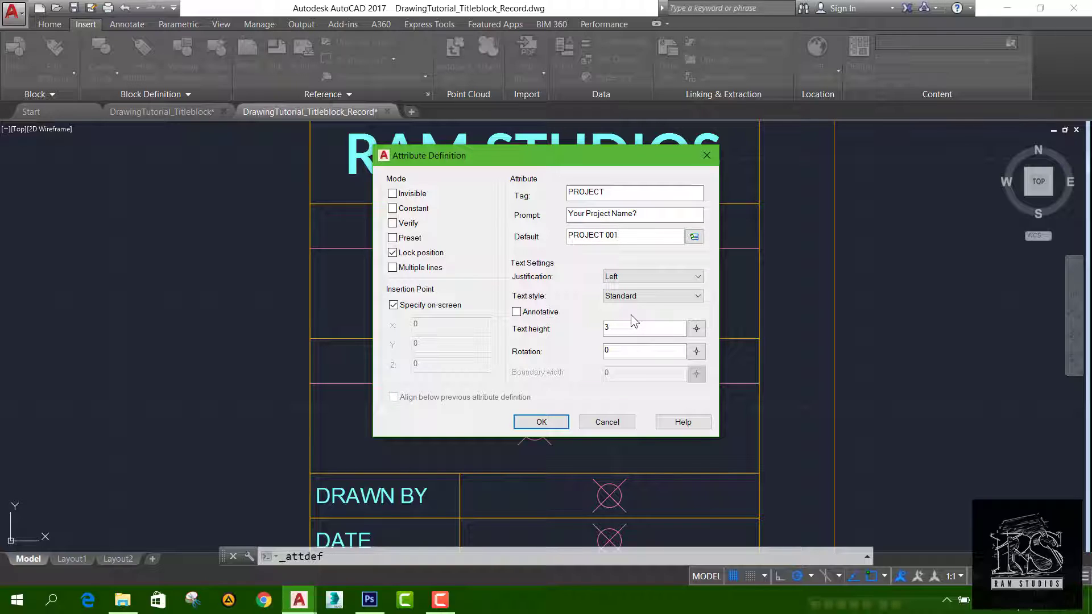
Step: Set the attribute's text height to 10 with Middle center justification and place it on the point marker below the PROJECT heading
{"action": "left_click", "coordinate": [634, 327]}
{"action": "key", "text": "shift+Home"}
{"action": "type", "text": "10"}
{"action": "left_click", "coordinate": [624, 350]}
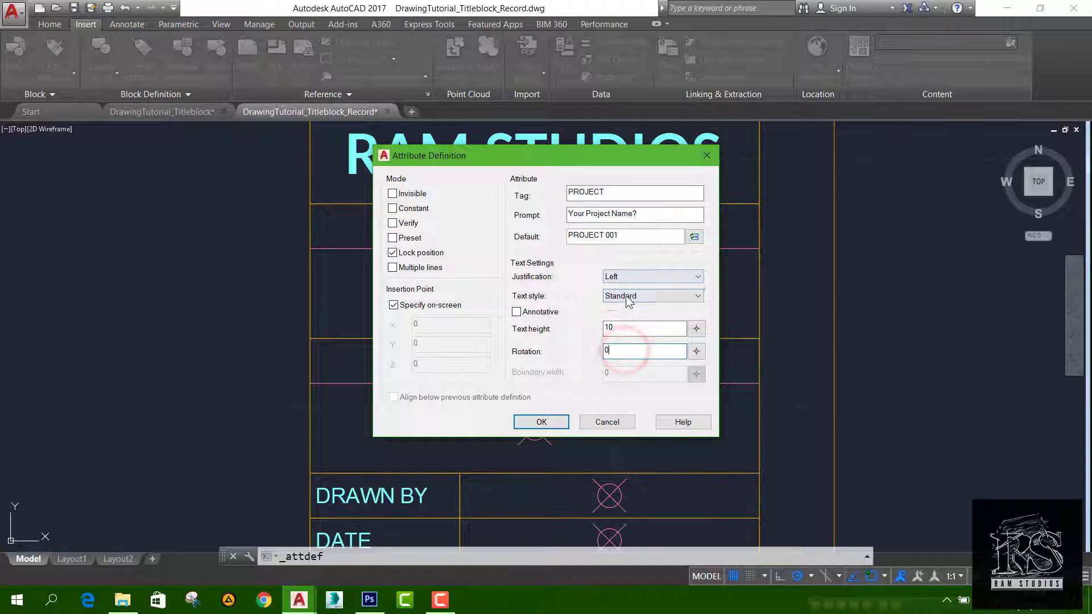
{"action": "left_click", "coordinate": [635, 275]}
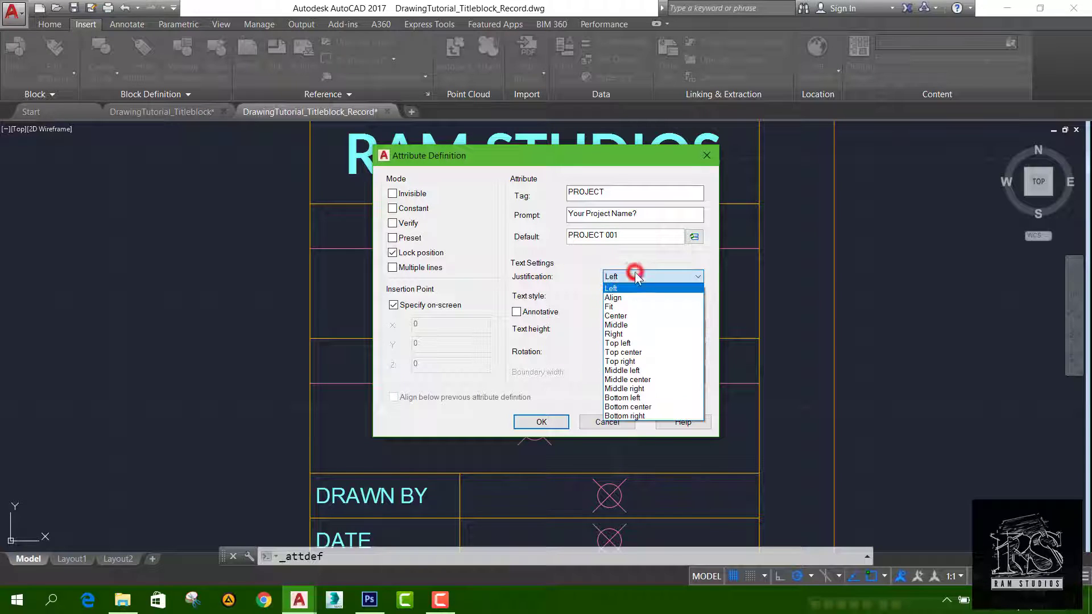
{"action": "left_click", "coordinate": [628, 378]}
{"action": "left_click", "coordinate": [542, 422]}
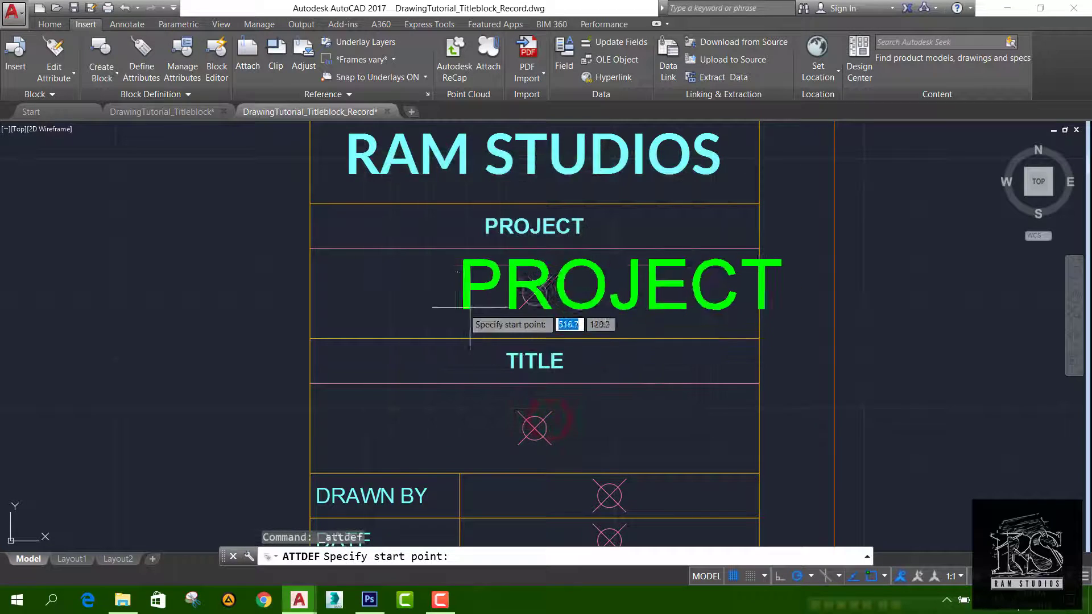
{"action": "left_click", "coordinate": [535, 294]}
Step: Examine how the green PROJECT attribute fits and is centered within its title block cell
{"action": "scroll", "coordinate": [531, 292], "scroll_direction": "down", "scroll_amount": 2}
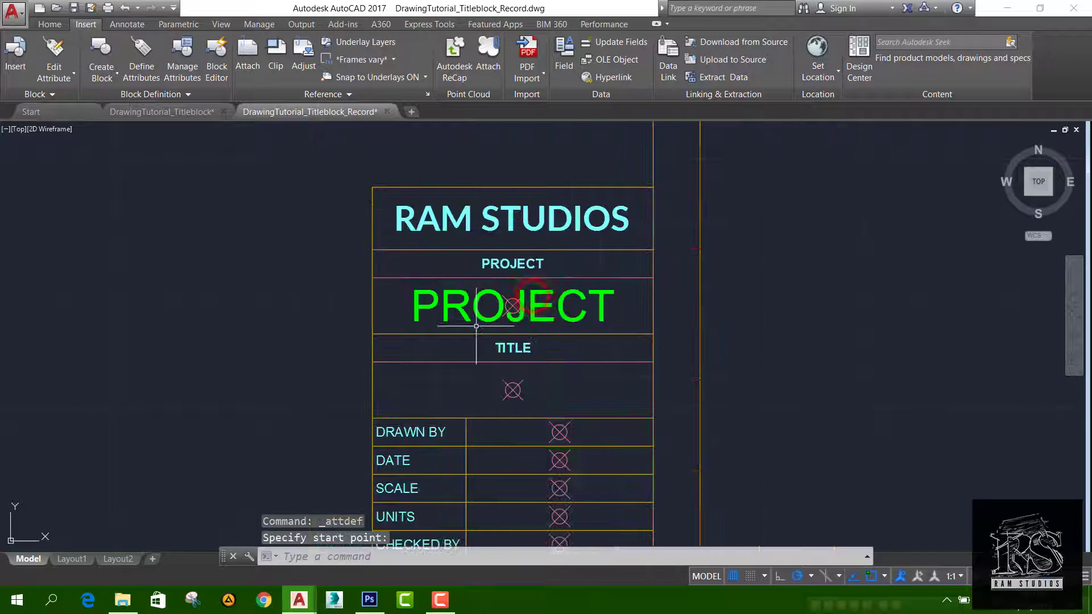
{"action": "scroll", "coordinate": [506, 307], "scroll_direction": "down", "scroll_amount": 1}
{"action": "scroll", "coordinate": [507, 308], "scroll_direction": "up", "scroll_amount": 2}
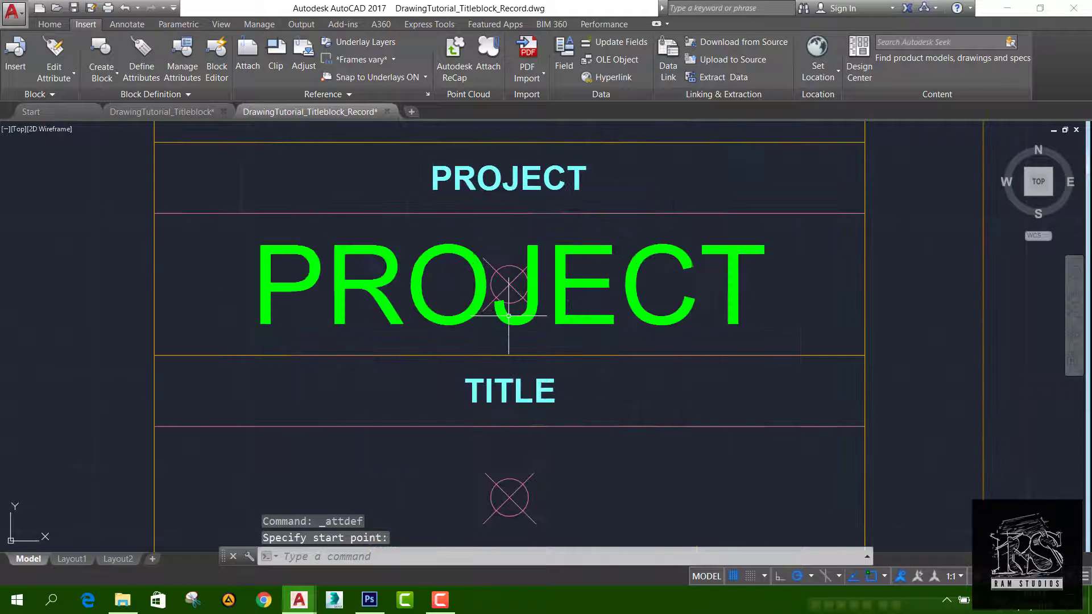
{"action": "scroll", "coordinate": [508, 308], "scroll_direction": "down", "scroll_amount": 3}
{"action": "scroll", "coordinate": [508, 310], "scroll_direction": "up", "scroll_amount": 2}
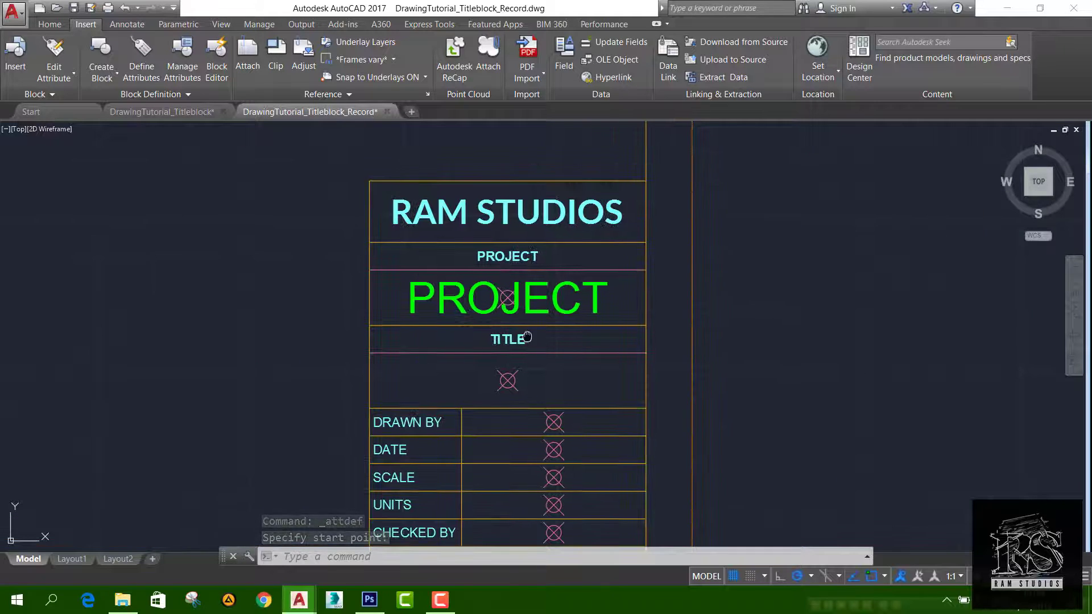
{"action": "middle_click_drag", "start_coordinate": [510, 336], "coordinate": [514, 254]}
{"action": "scroll", "coordinate": [531, 256], "scroll_direction": "down", "scroll_amount": 2}
{"action": "scroll", "coordinate": [532, 256], "scroll_direction": "up", "scroll_amount": 3}
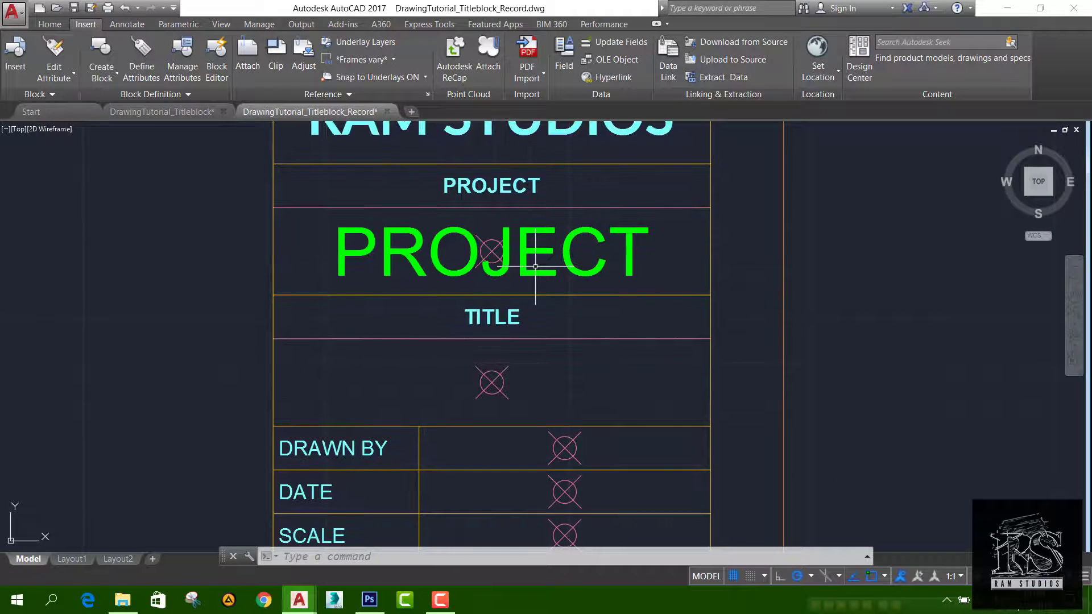
{"action": "scroll", "coordinate": [536, 271], "scroll_direction": "down", "scroll_amount": 2}
{"action": "scroll", "coordinate": [539, 278], "scroll_direction": "up", "scroll_amount": 2}
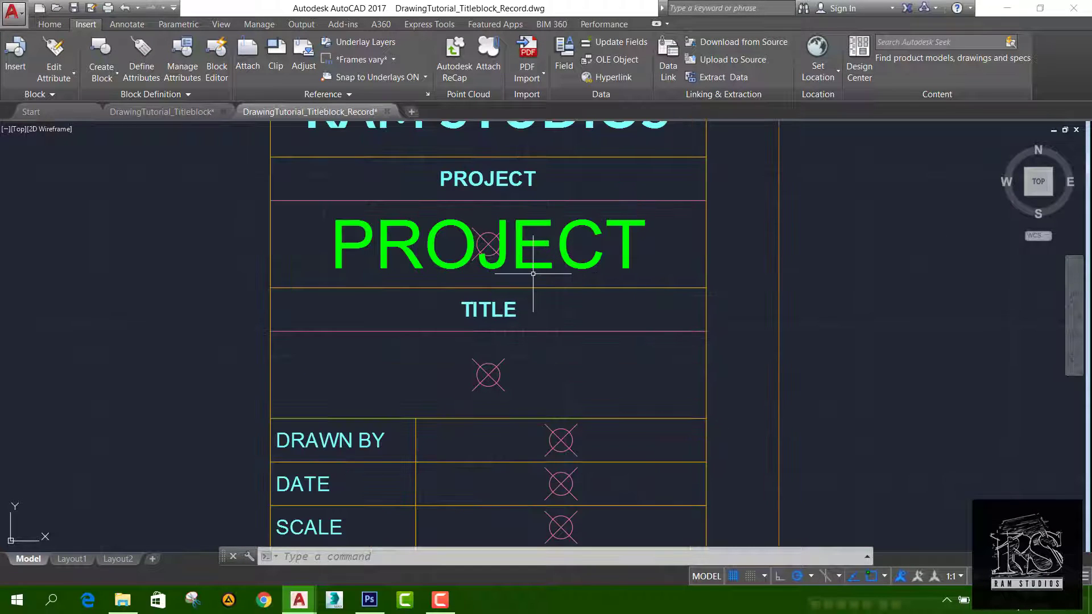
{"action": "middle_click_drag", "start_coordinate": [538, 278], "coordinate": [535, 305]}
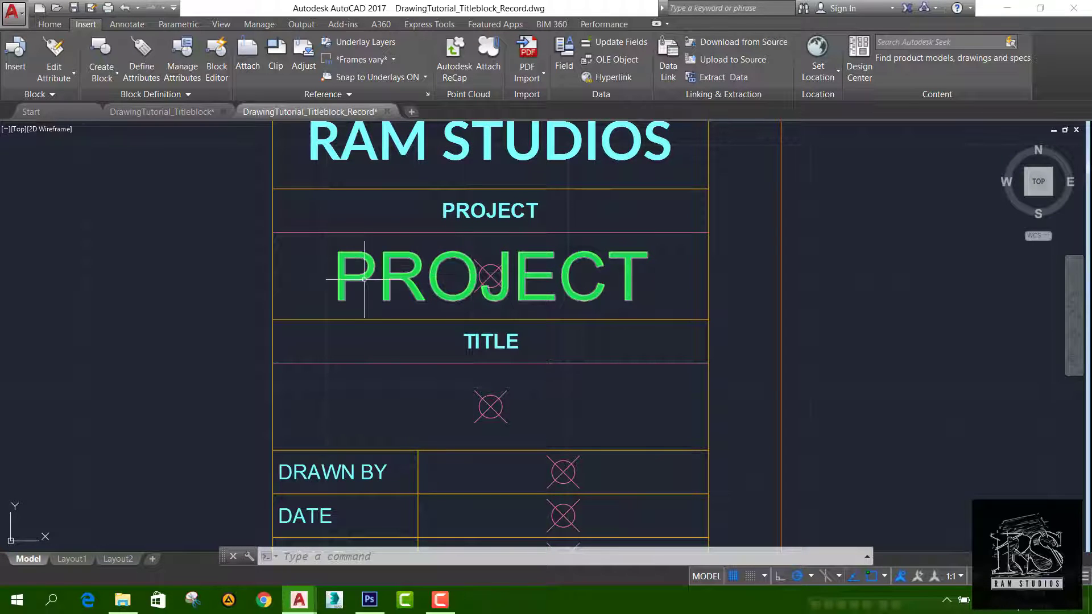
Step: Review the green PROJECT attribute's tag, prompt and default value, request help on the definition, and leave it unedited
{"action": "double_click", "coordinate": [455, 283]}
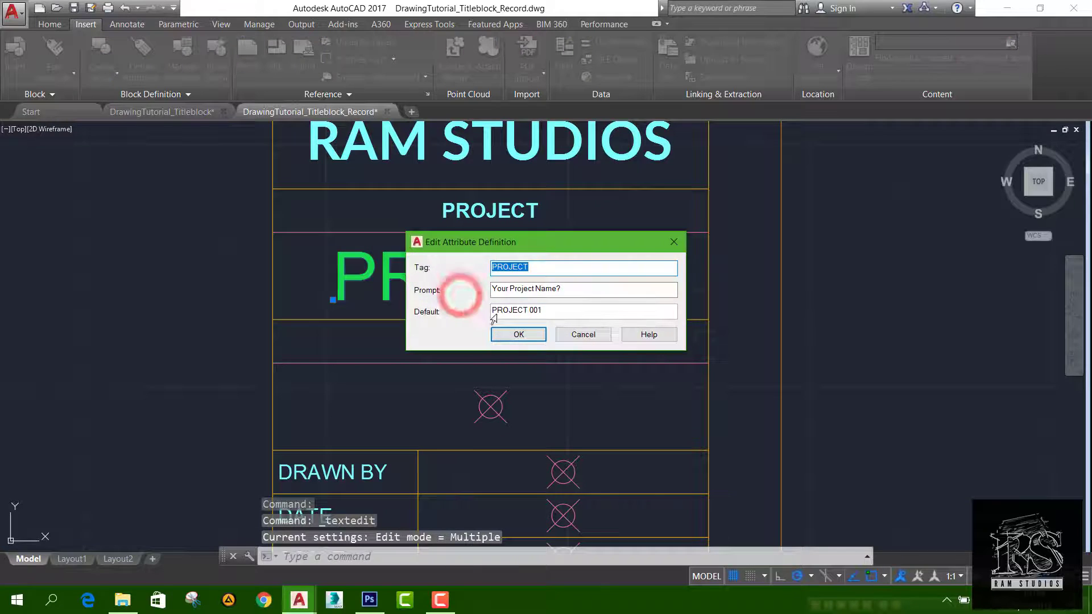
{"action": "left_click", "coordinate": [648, 335]}
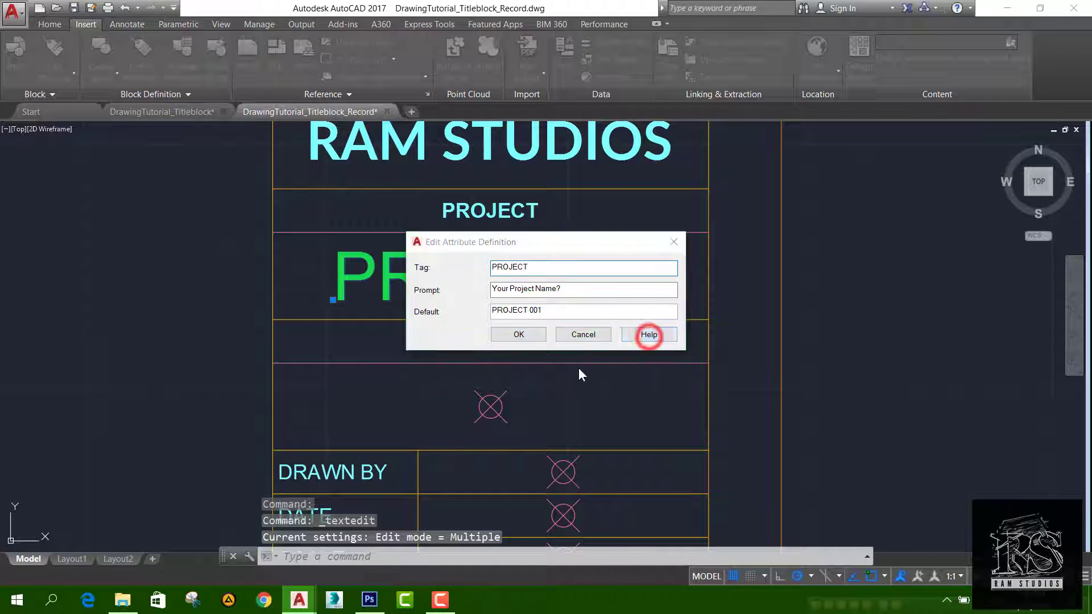
{"action": "left_click", "coordinate": [700, 171]}
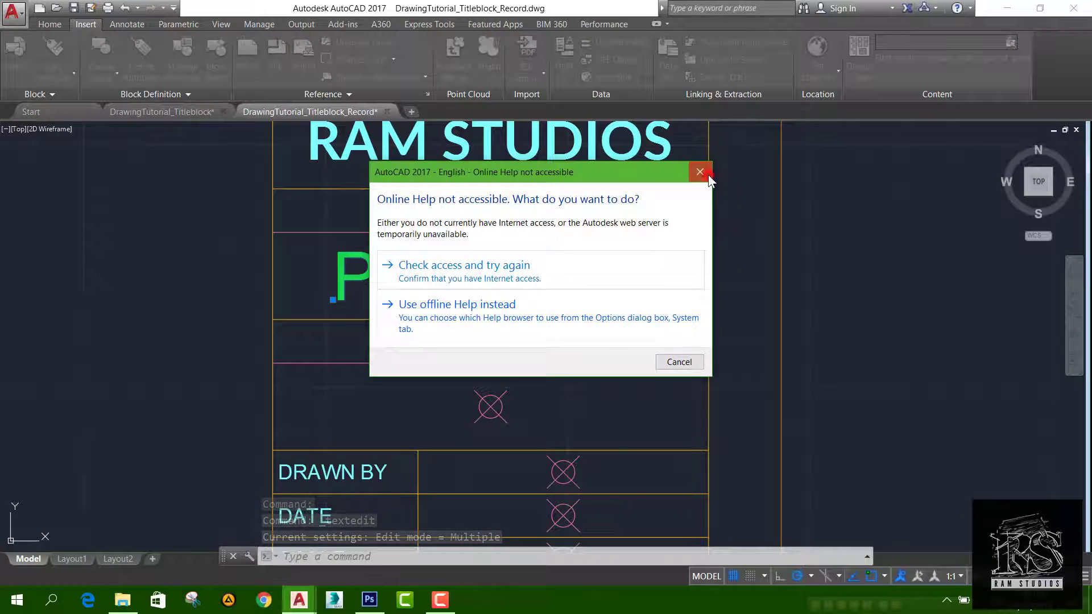
{"action": "left_click_drag", "start_coordinate": [493, 249], "coordinate": [538, 244]}
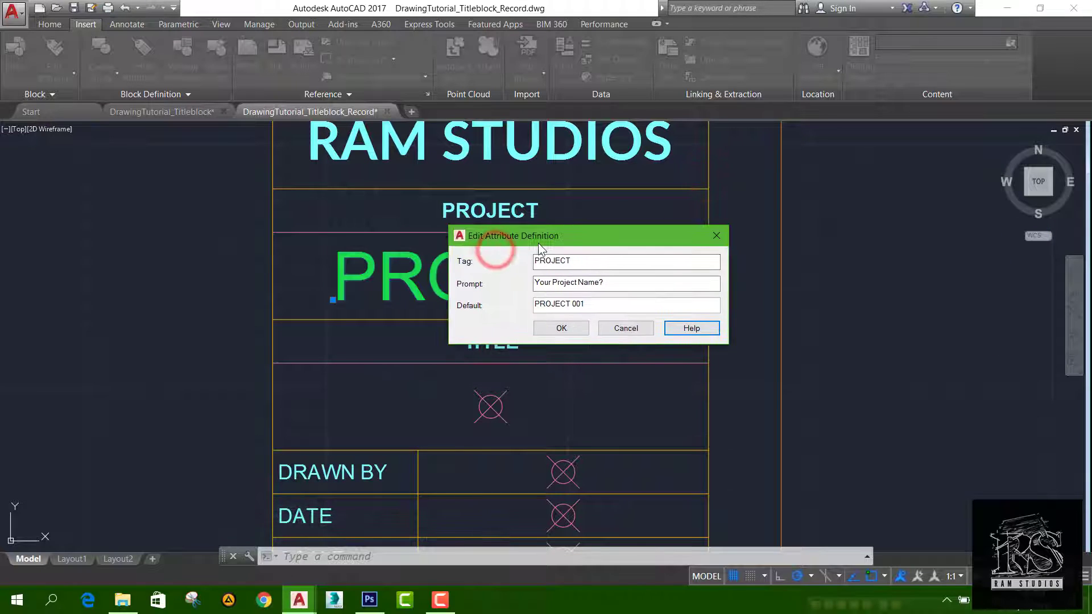
{"action": "left_click", "coordinate": [620, 330]}
Step: Check the green PROJECT attribute's definition again without editing it and review its size against the surrounding title block cells
{"action": "left_click", "coordinate": [340, 286]}
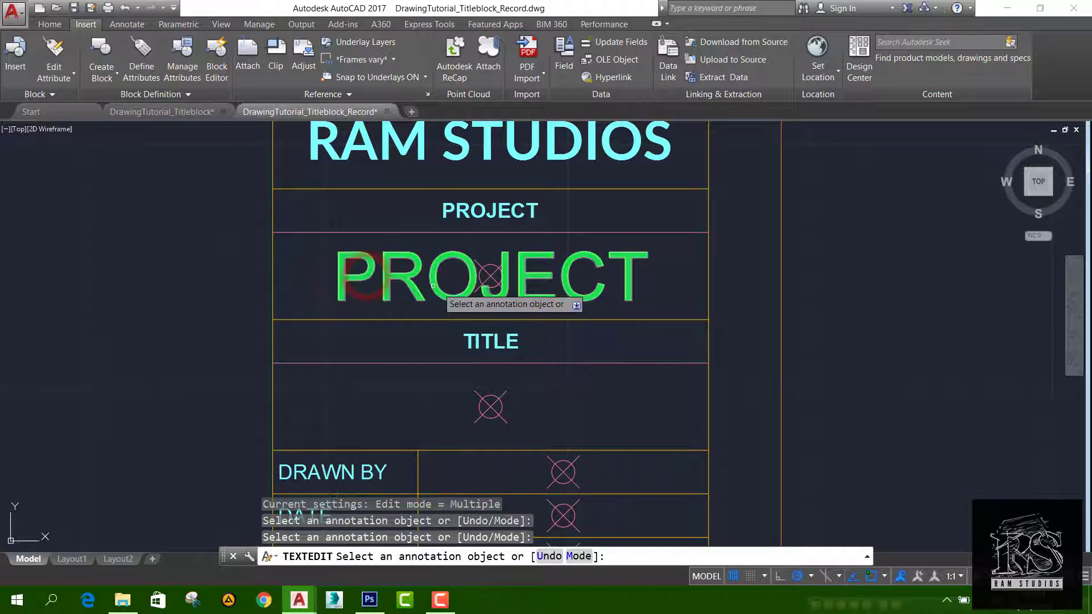
{"action": "key", "text": "Return"}
{"action": "left_click", "coordinate": [404, 275]}
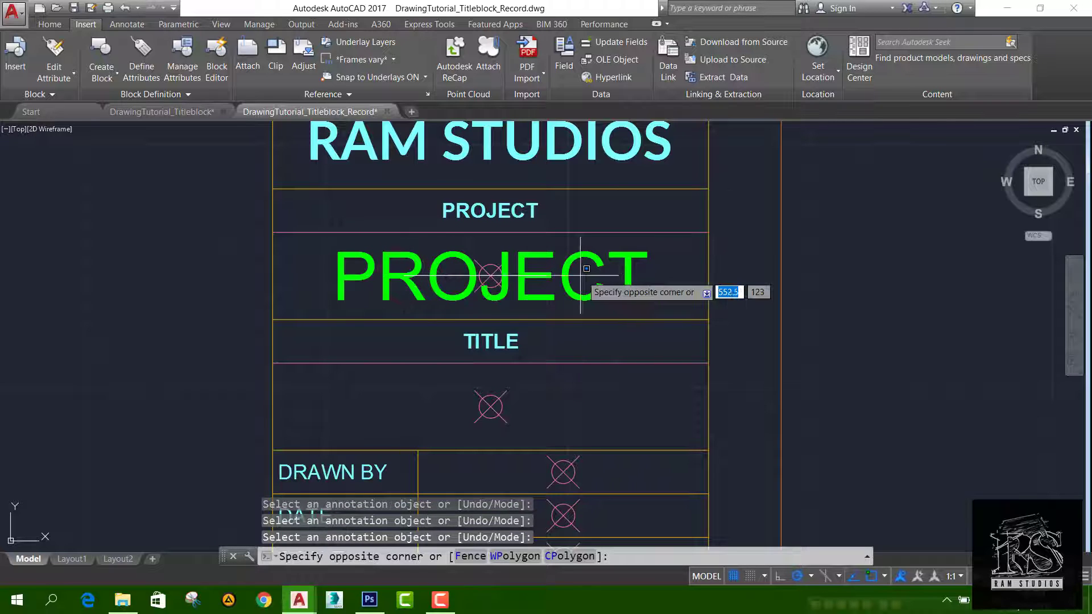
{"action": "left_click", "coordinate": [532, 300]}
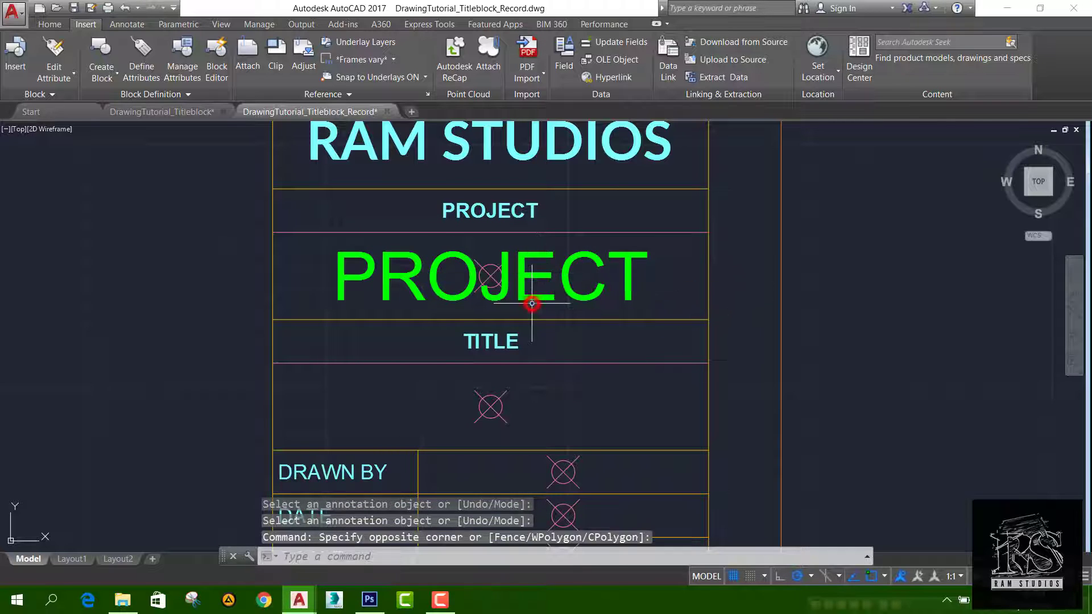
{"action": "double_click", "coordinate": [591, 298]}
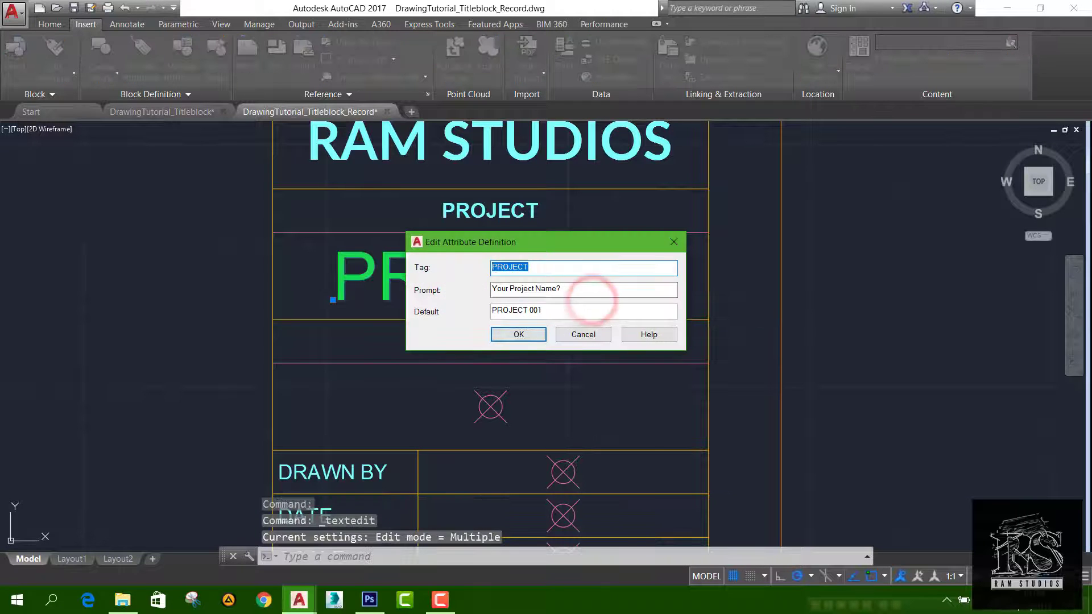
{"action": "left_click", "coordinate": [583, 334]}
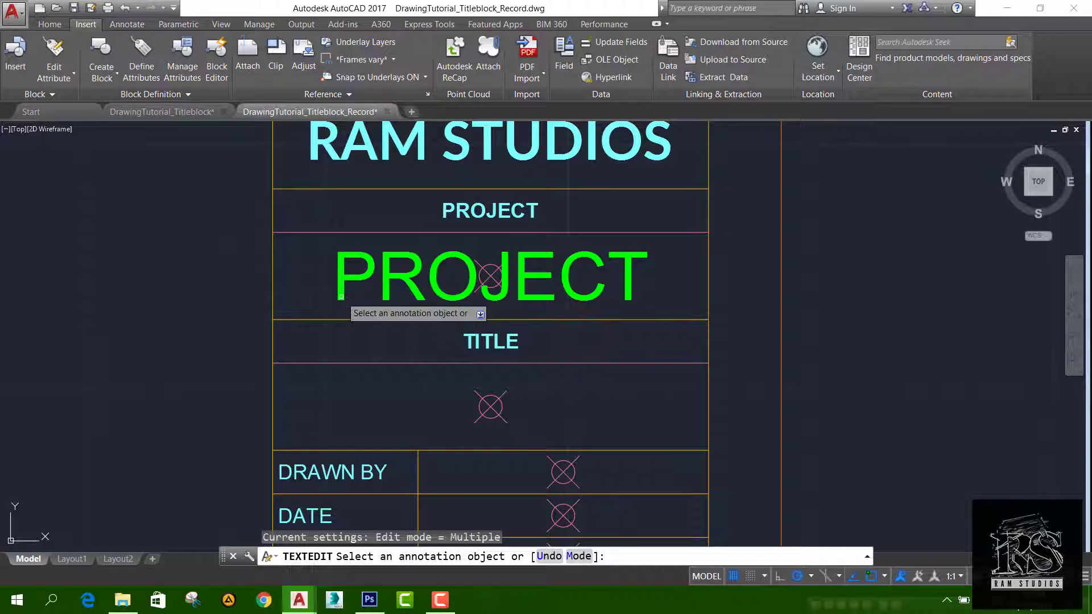
{"action": "scroll", "coordinate": [352, 307], "scroll_direction": "down", "scroll_amount": 4}
{"action": "scroll", "coordinate": [523, 285], "scroll_direction": "up", "scroll_amount": 4}
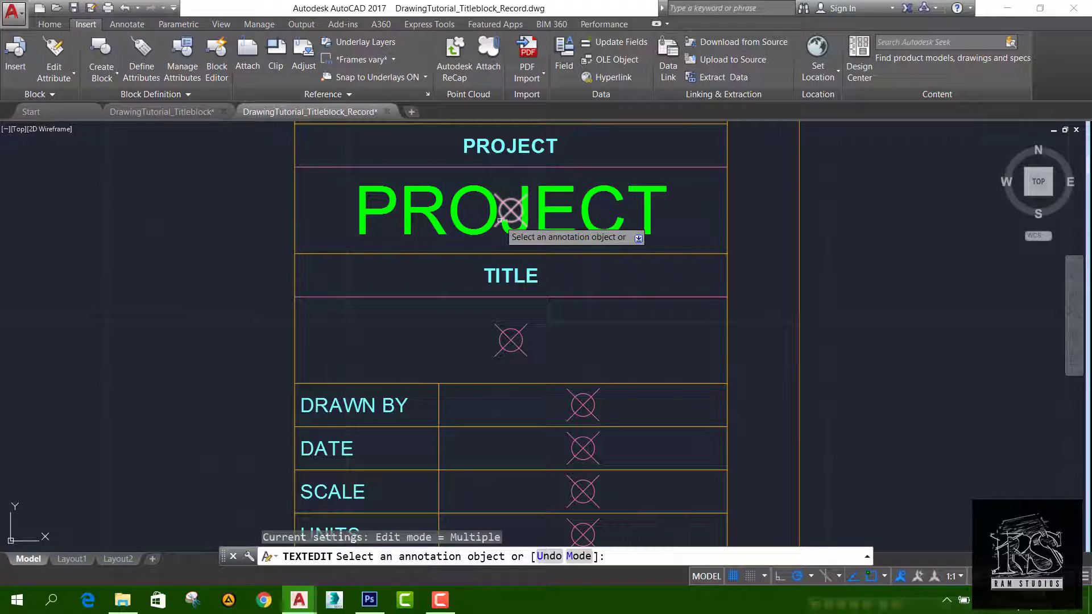
{"action": "scroll", "coordinate": [499, 221], "scroll_direction": "down", "scroll_amount": 4}
{"action": "scroll", "coordinate": [495, 220], "scroll_direction": "up", "scroll_amount": 2}
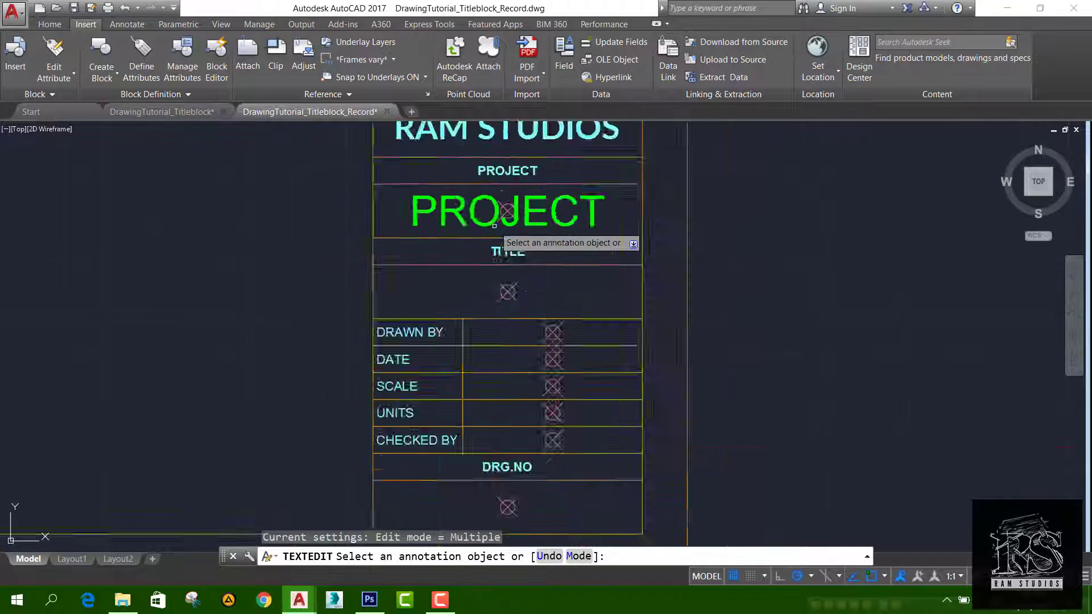
{"action": "scroll", "coordinate": [490, 221], "scroll_direction": "down", "scroll_amount": 2}
{"action": "scroll", "coordinate": [490, 221], "scroll_direction": "up", "scroll_amount": 4}
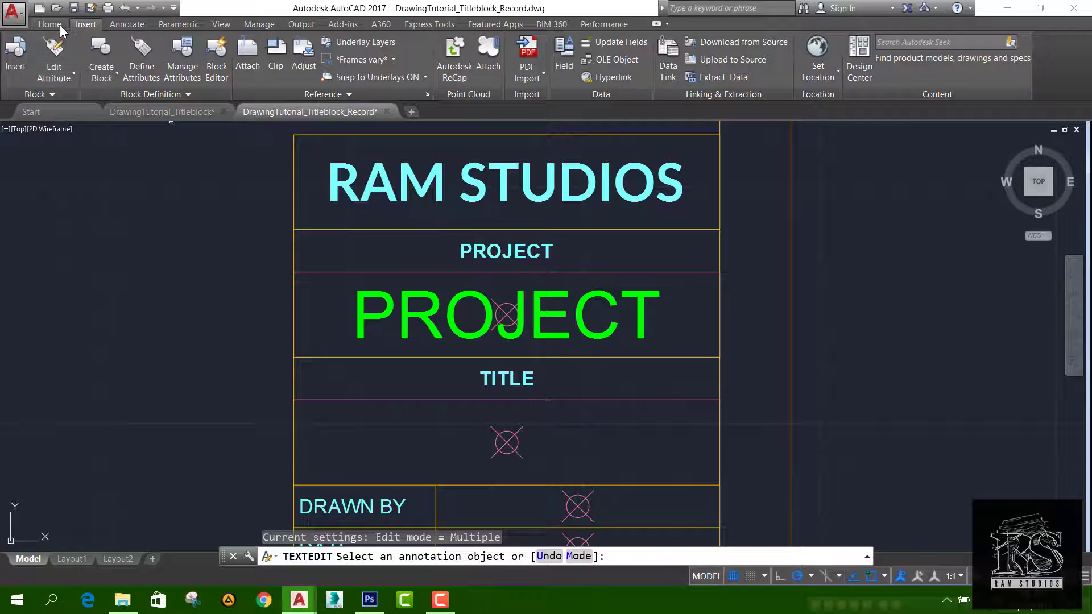
{"action": "type", "text": "COPY"}
{"action": "key", "text": "Return"}
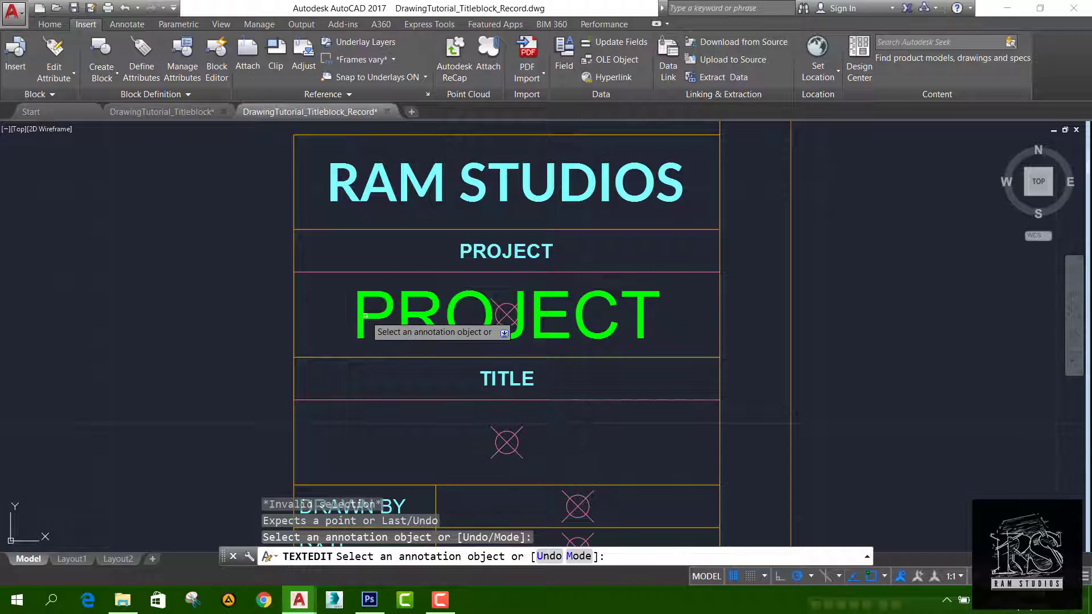
Step: Copy the green PROJECT attribute into the value cell below the TITLE heading, using the cell corners as reference points
{"action": "key", "text": "Escape"}
{"action": "type", "text": "co"}
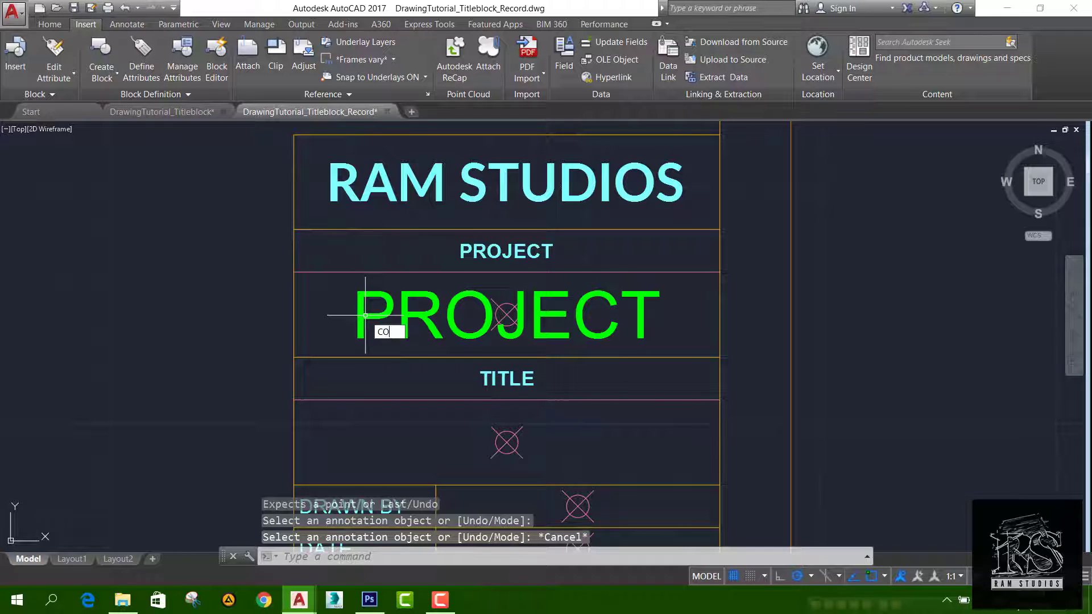
{"action": "type", "text": "py"}
{"action": "key", "text": "Return"}
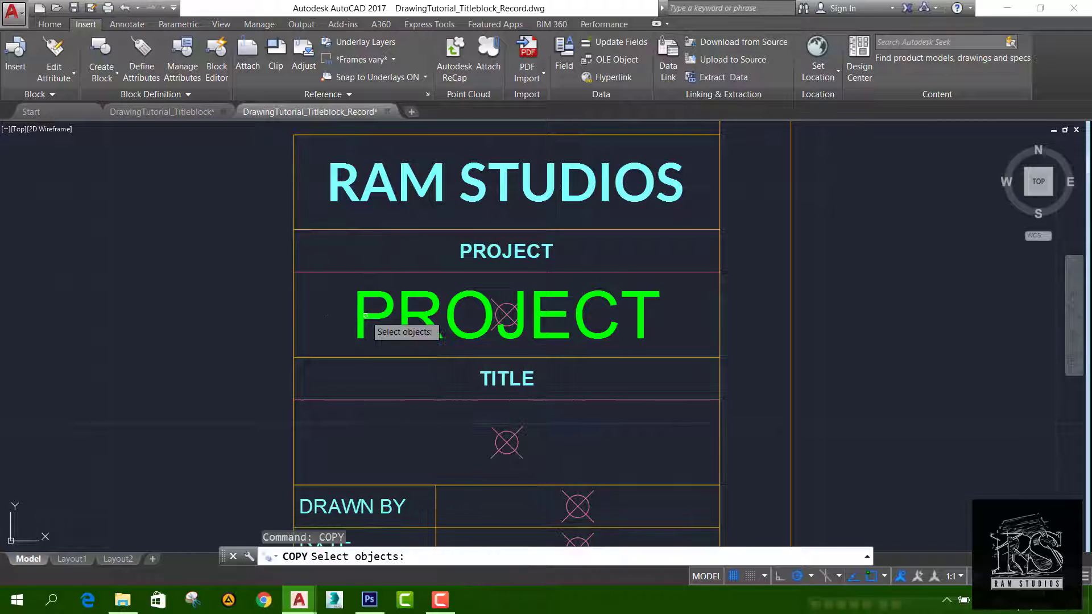
{"action": "left_click", "coordinate": [379, 313]}
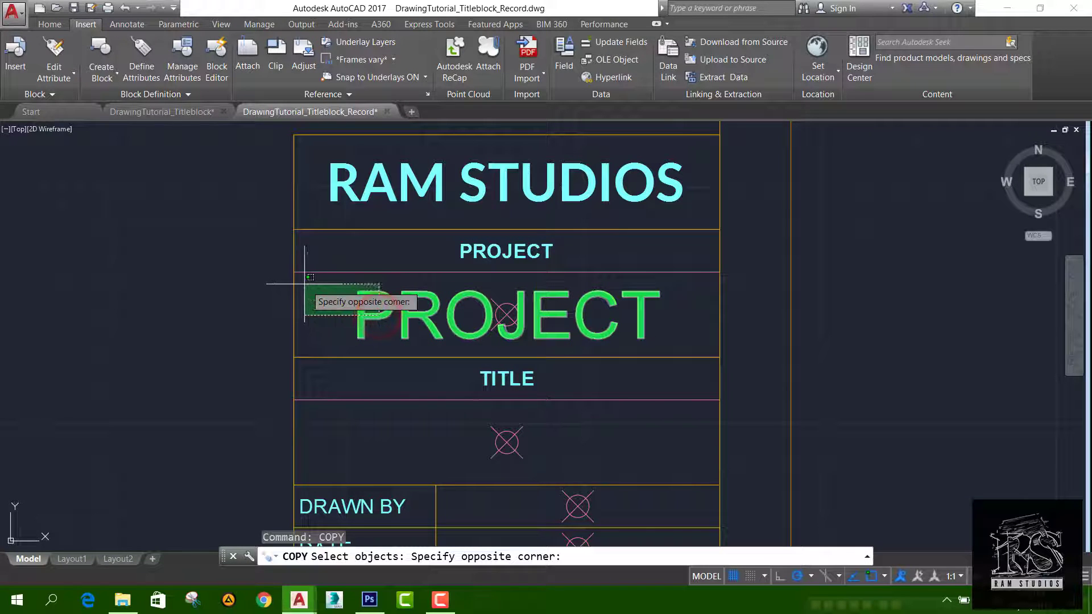
{"action": "left_click", "coordinate": [320, 296]}
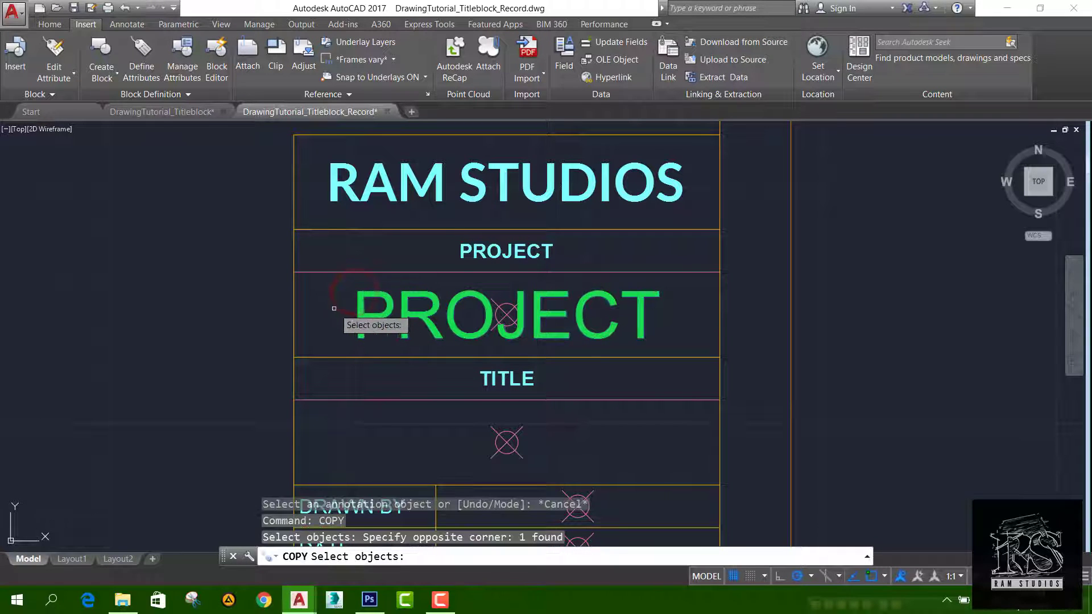
{"action": "key", "text": "Return"}
{"action": "left_click", "coordinate": [294, 273]}
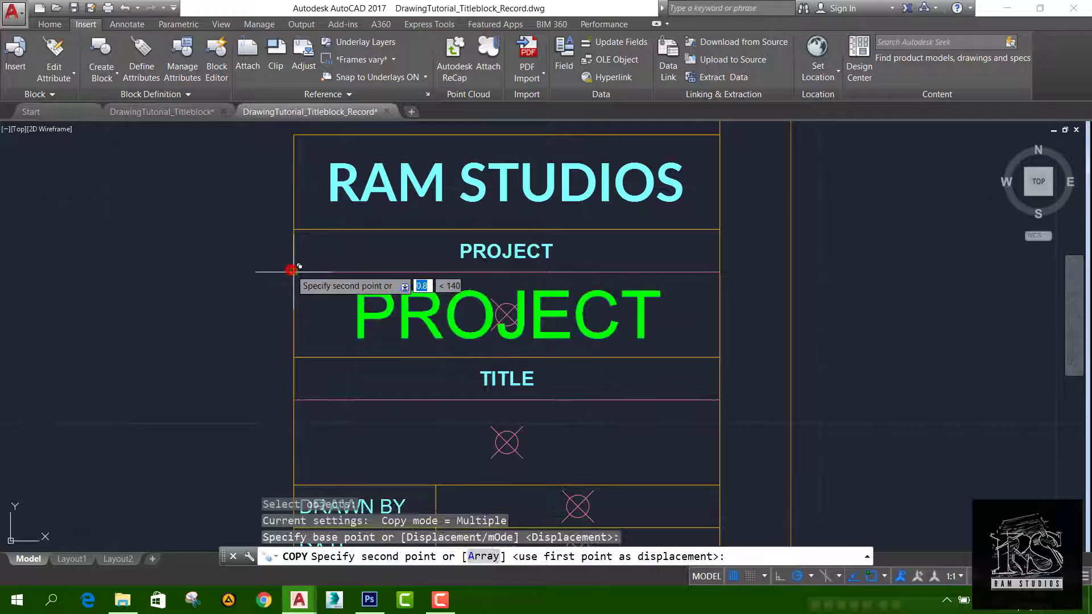
{"action": "left_click", "coordinate": [295, 398]}
Step: Place another copy of the PROJECT attribute in the value cell below the DRG.NO heading and finish copying
{"action": "scroll", "coordinate": [295, 399], "scroll_direction": "down", "scroll_amount": 5}
{"action": "scroll", "coordinate": [316, 398], "scroll_direction": "up", "scroll_amount": 4}
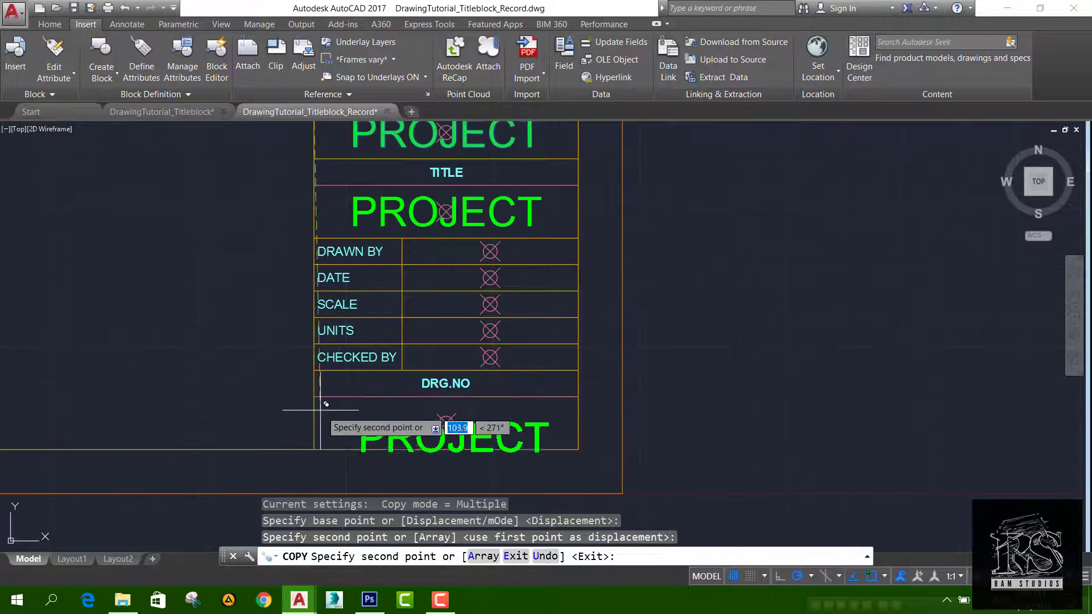
{"action": "left_click", "coordinate": [313, 397]}
{"action": "key", "text": "Return"}
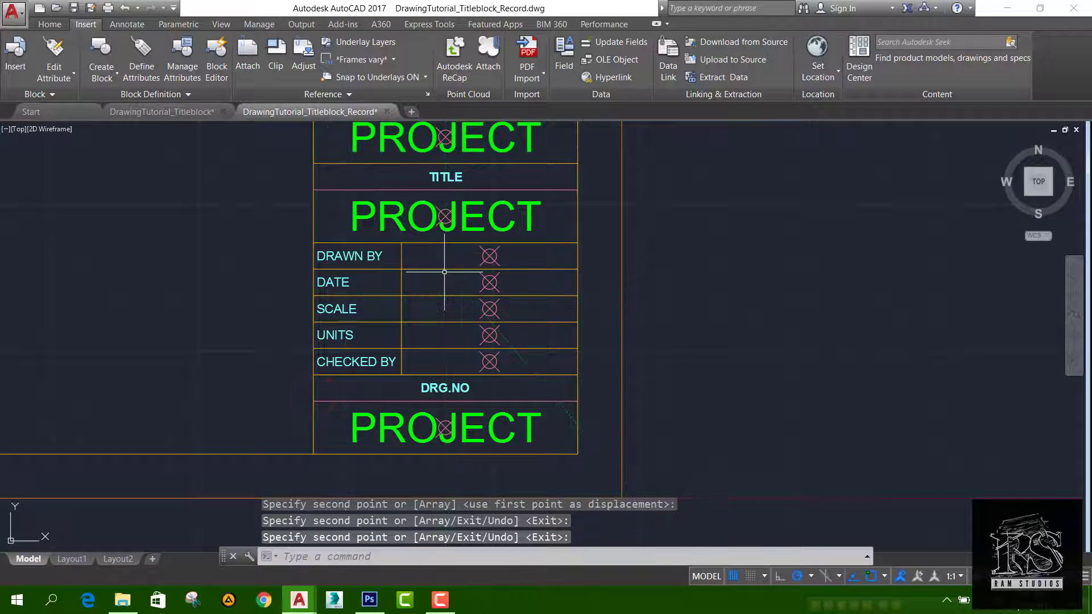
Step: Edit the attribute below the TITLE heading: set its tag and default to TITLE and replace "Project" with "Title" in its prompt
{"action": "middle_click_drag", "start_coordinate": [428, 246], "coordinate": [410, 383]}
{"action": "left_click", "coordinate": [446, 350]}
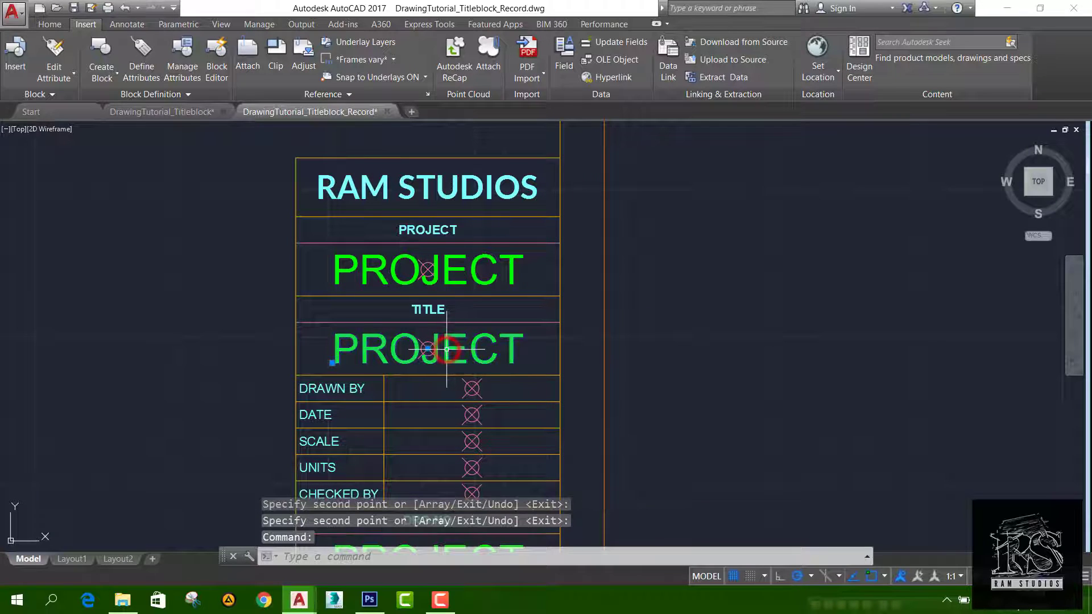
{"action": "double_click", "coordinate": [446, 350]}
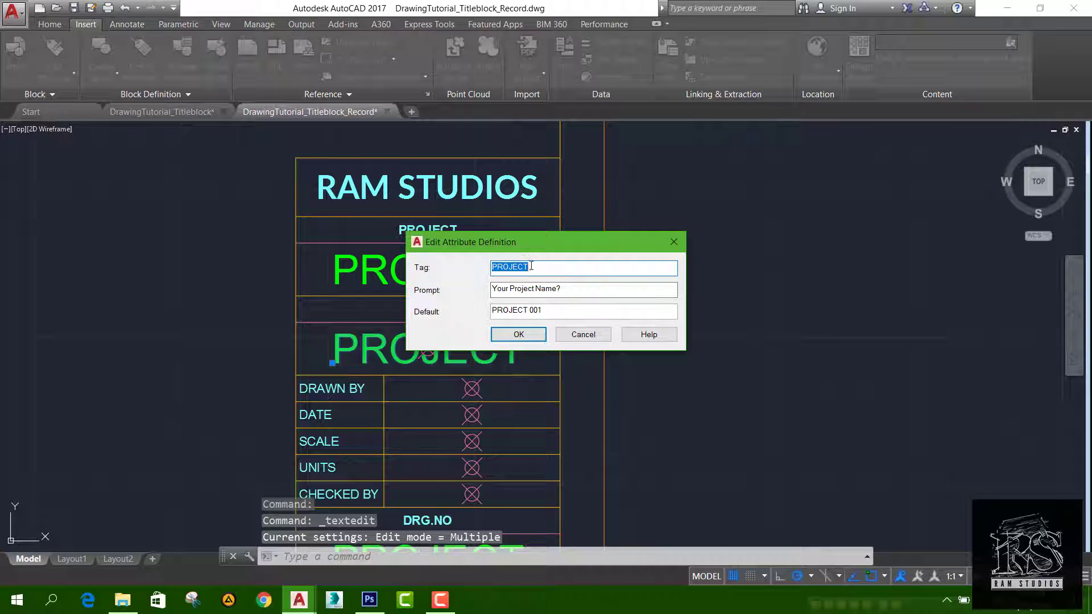
{"action": "type", "text": "TI"}
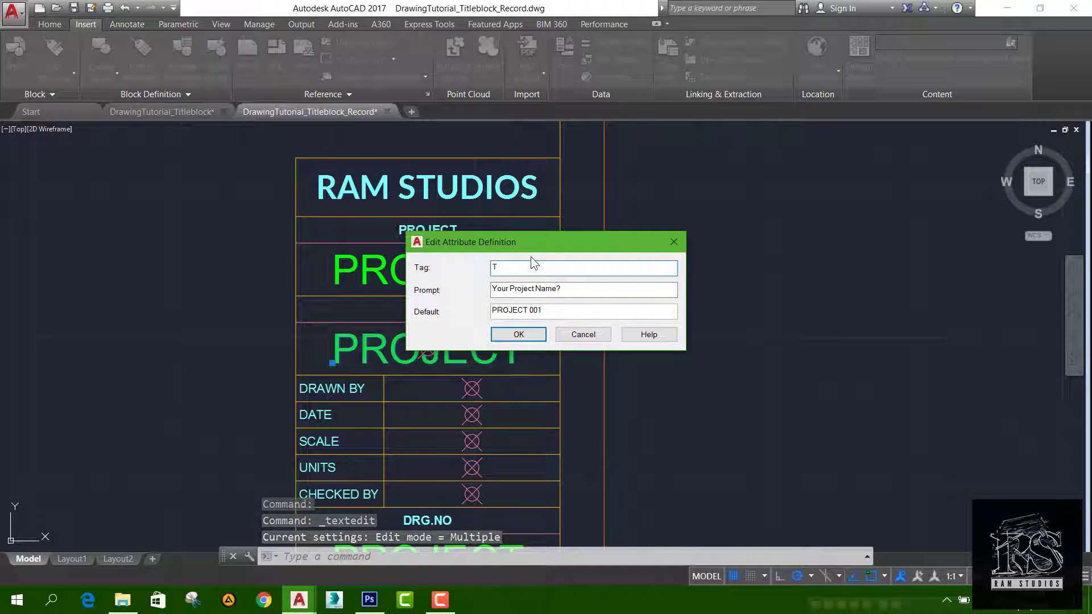
{"action": "type", "text": "TLE"}
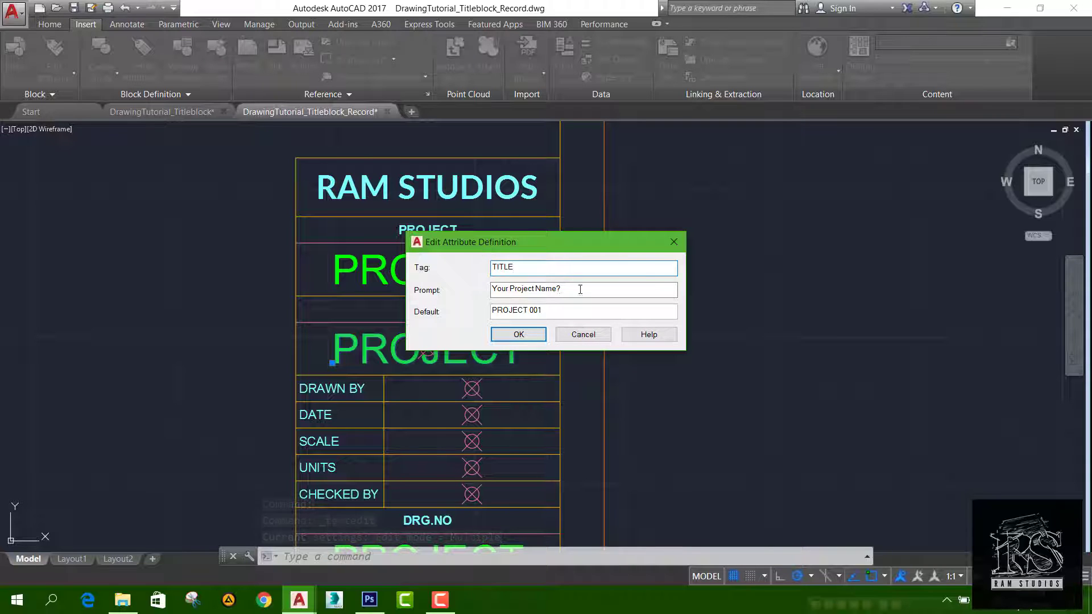
{"action": "left_click", "coordinate": [568, 317]}
{"action": "left_click_drag", "start_coordinate": [530, 317], "coordinate": [492, 312]}
{"action": "type", "text": "TITLE"}
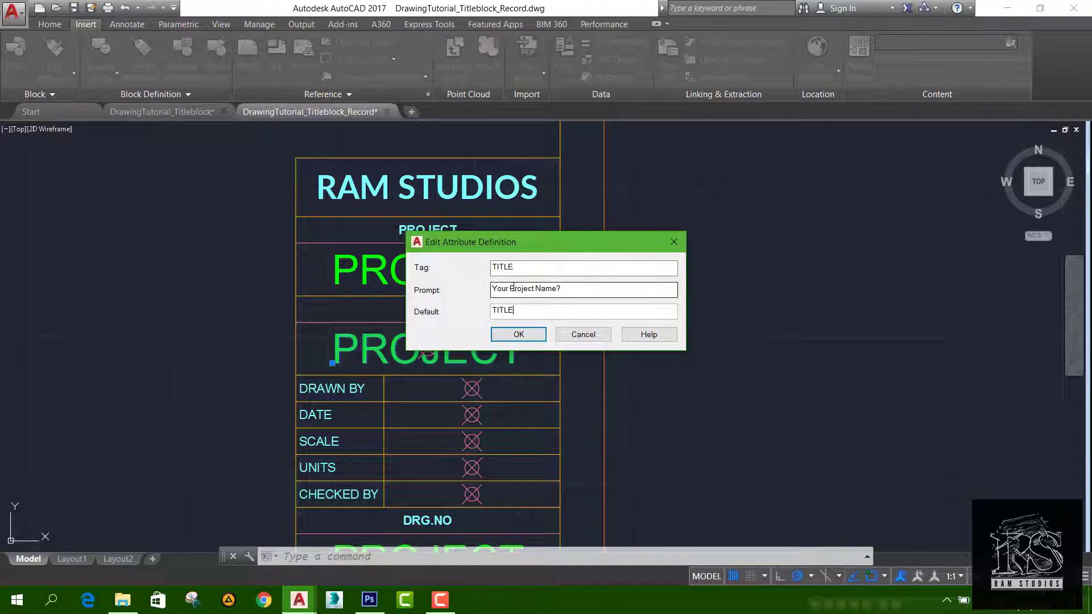
{"action": "left_click_drag", "start_coordinate": [534, 289], "coordinate": [509, 289]}
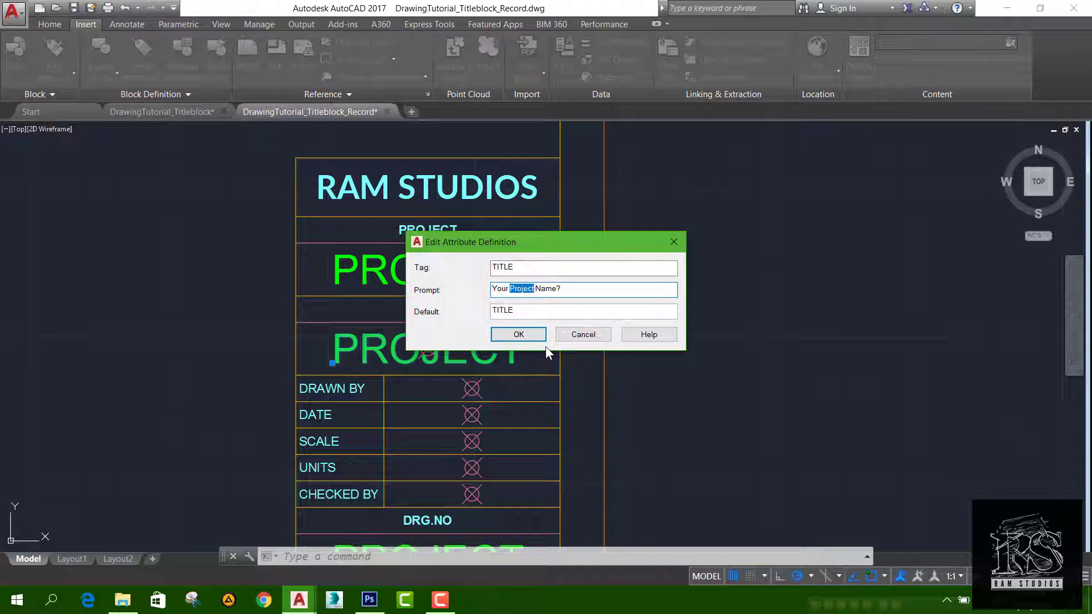
{"action": "type", "text": "Title"}
{"action": "left_click", "coordinate": [519, 334]}
Step: Edit the attribute below the DRG.NO heading: tag "DRG.No.", prompt "Your Drawing No.?" and default 001
{"action": "scroll", "coordinate": [449, 270], "scroll_direction": "down", "scroll_amount": 4}
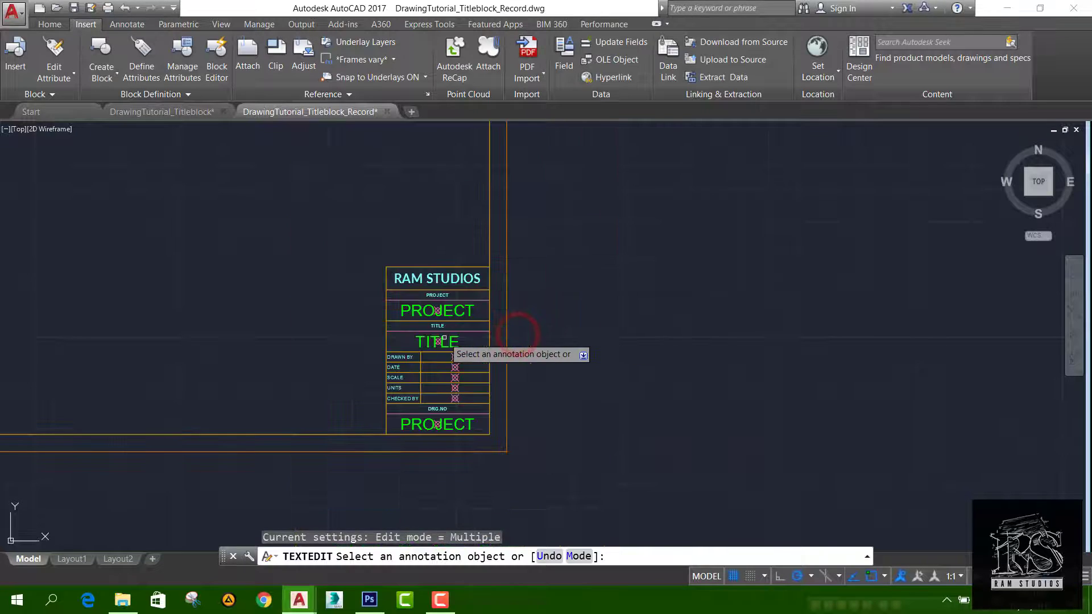
{"action": "scroll", "coordinate": [443, 328], "scroll_direction": "up", "scroll_amount": 8}
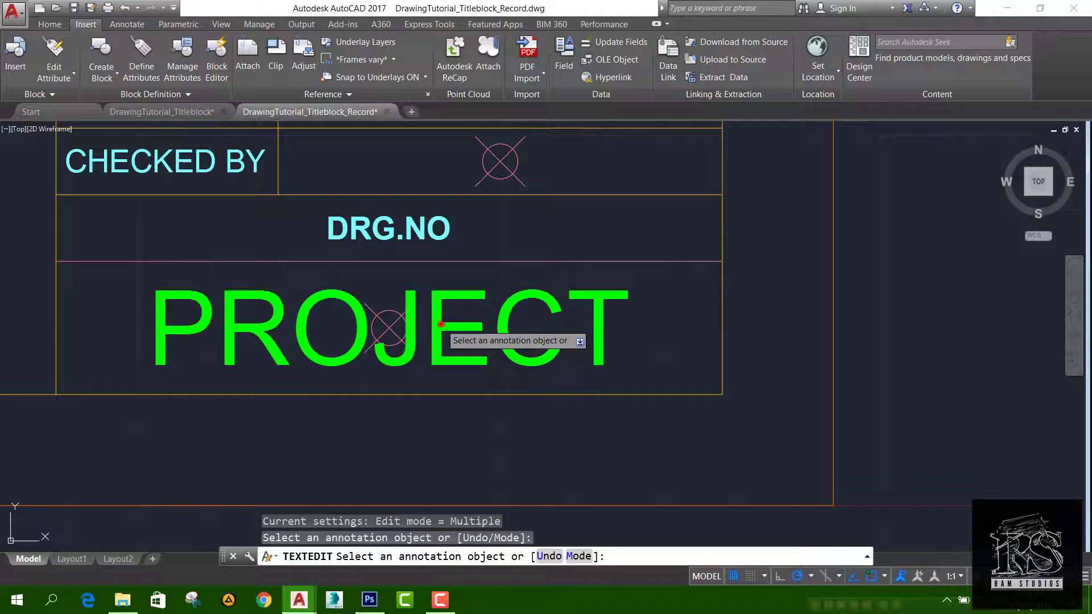
{"action": "left_click", "coordinate": [442, 325]}
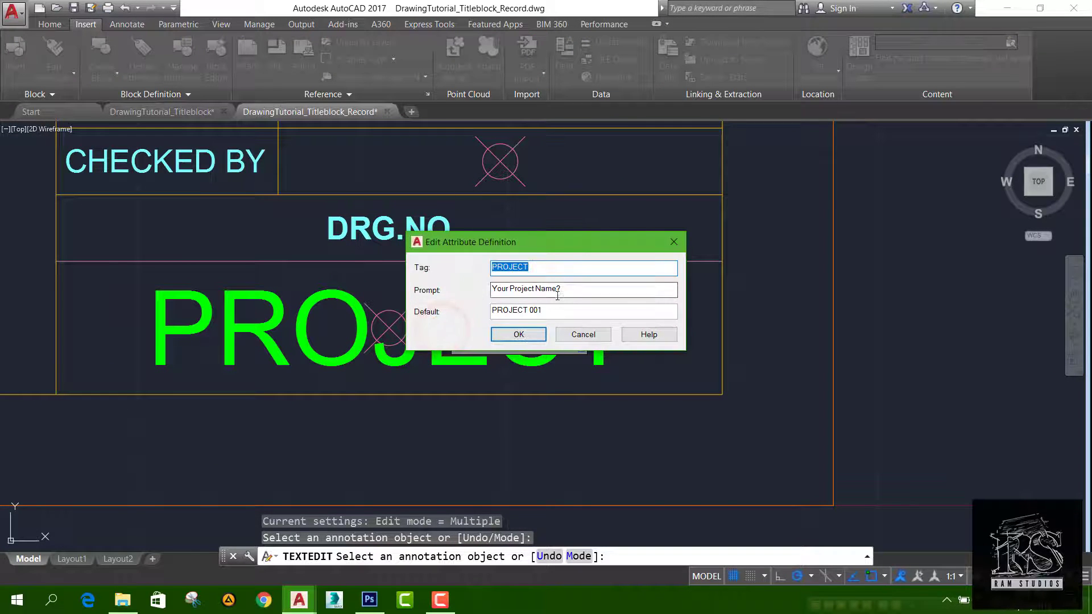
{"action": "type", "text": "DR"}
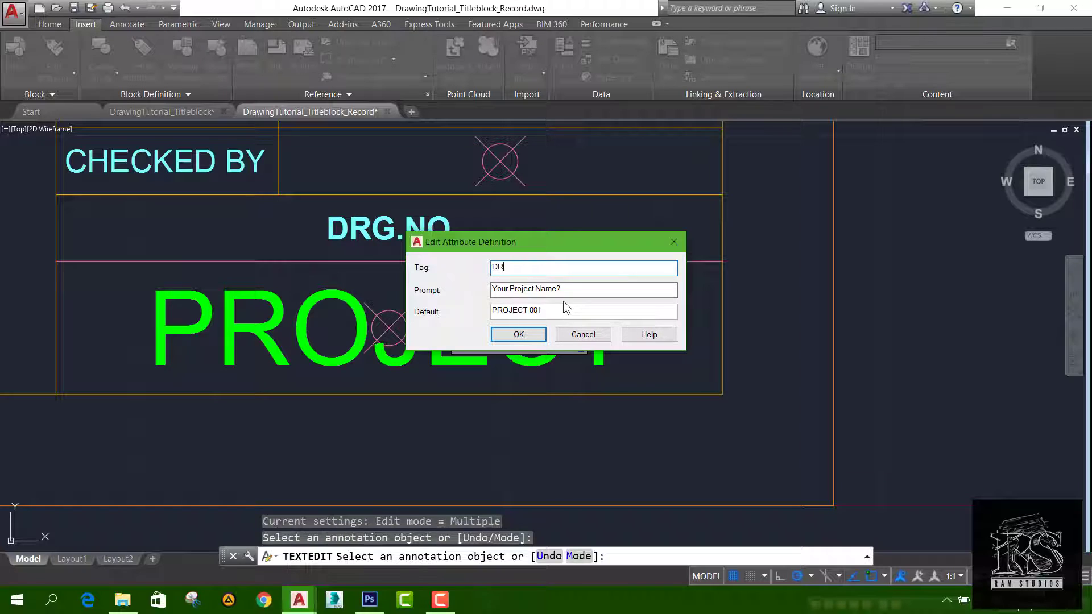
{"action": "type", "text": "G.No."}
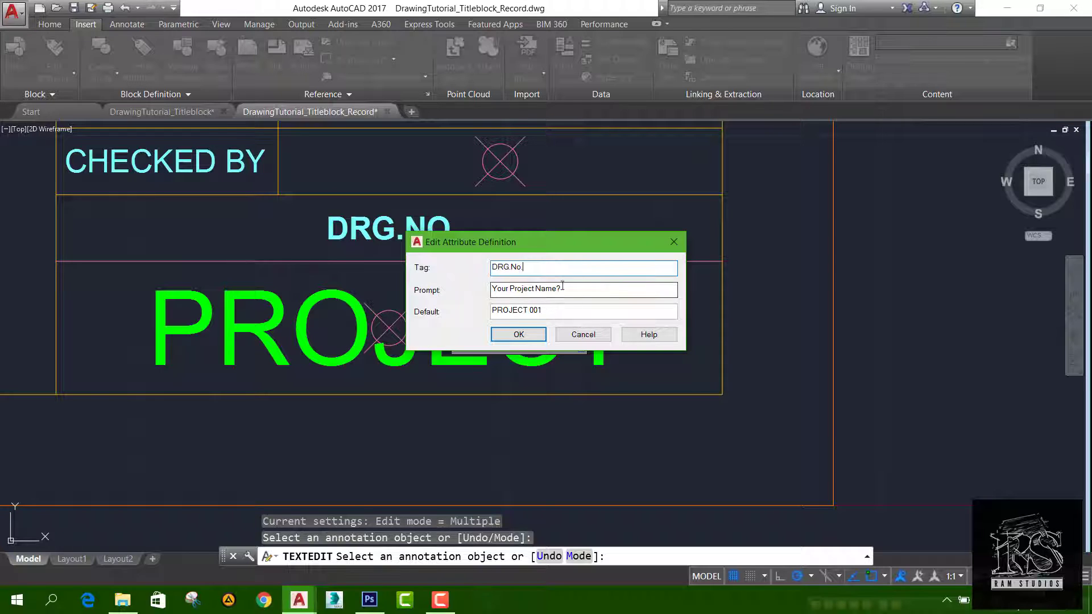
{"action": "left_click_drag", "start_coordinate": [556, 289], "coordinate": [510, 290]}
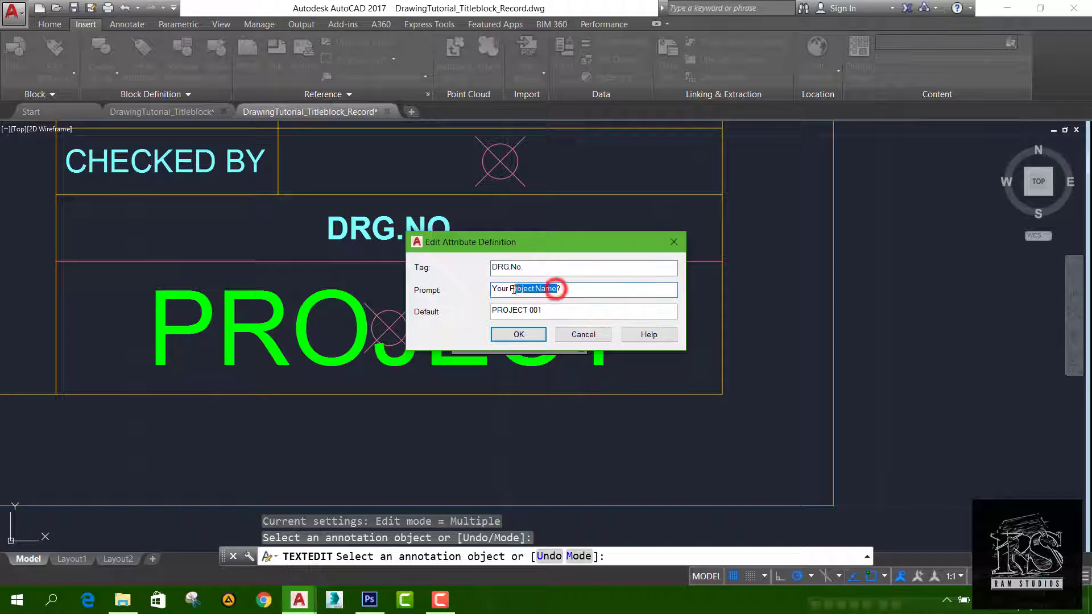
{"action": "type", "text": "Drawing"}
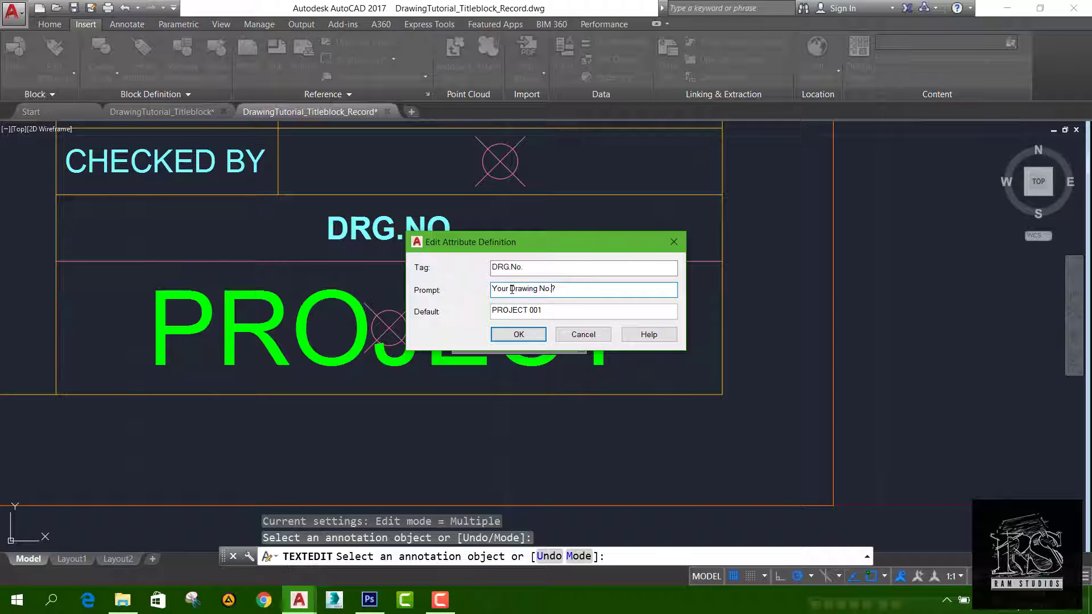
{"action": "triple_click", "coordinate": [557, 310]}
{"action": "type", "text": "001"}
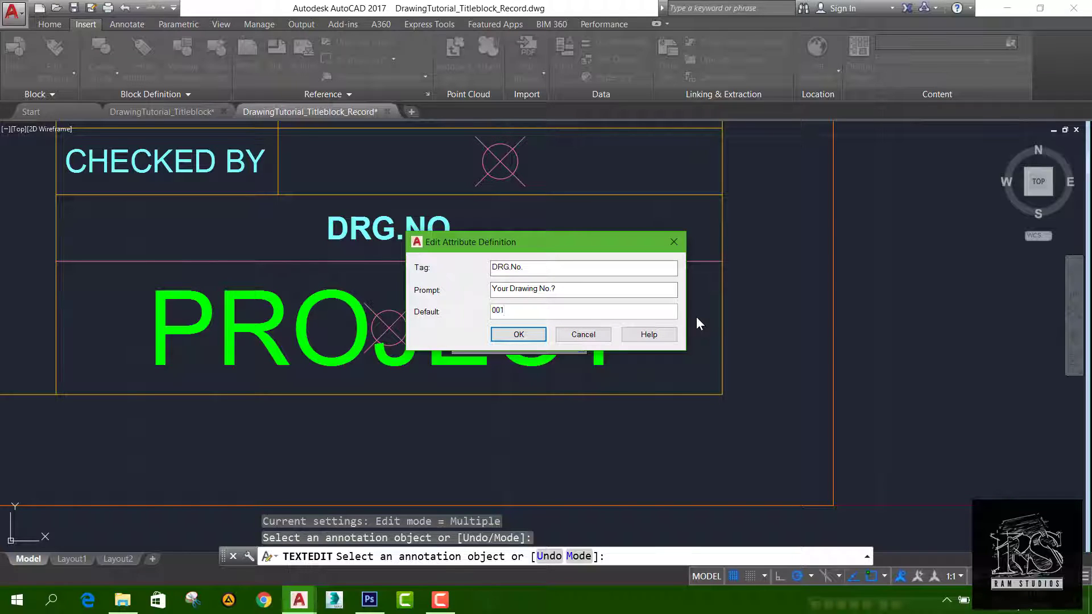
{"action": "left_click", "coordinate": [517, 334]}
Step: Begin a new attribute definition for the DRAWN BY row and set its tag to "Drawn By"
{"action": "scroll", "coordinate": [486, 362], "scroll_direction": "down", "scroll_amount": 3}
{"action": "scroll", "coordinate": [485, 364], "scroll_direction": "down", "scroll_amount": 2}
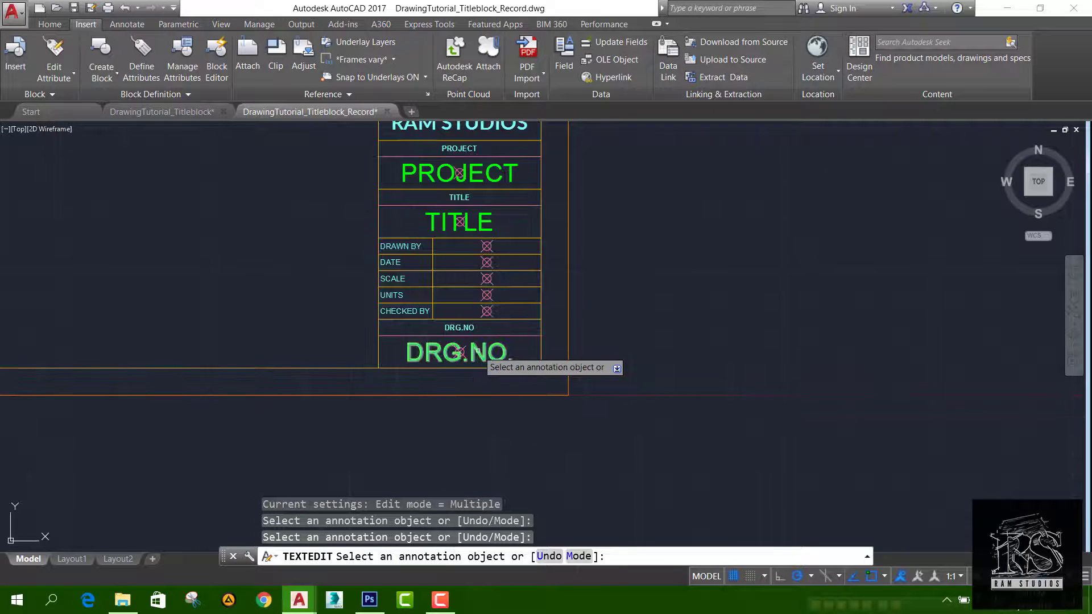
{"action": "middle_click_drag", "start_coordinate": [478, 256], "coordinate": [443, 309]}
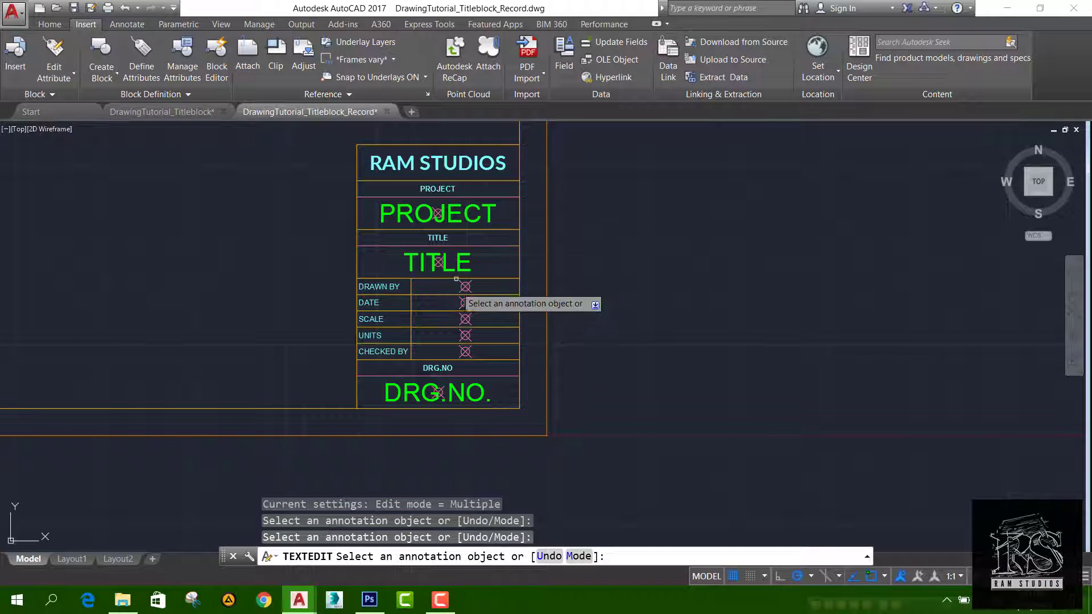
{"action": "scroll", "coordinate": [504, 339], "scroll_direction": "up", "scroll_amount": 3}
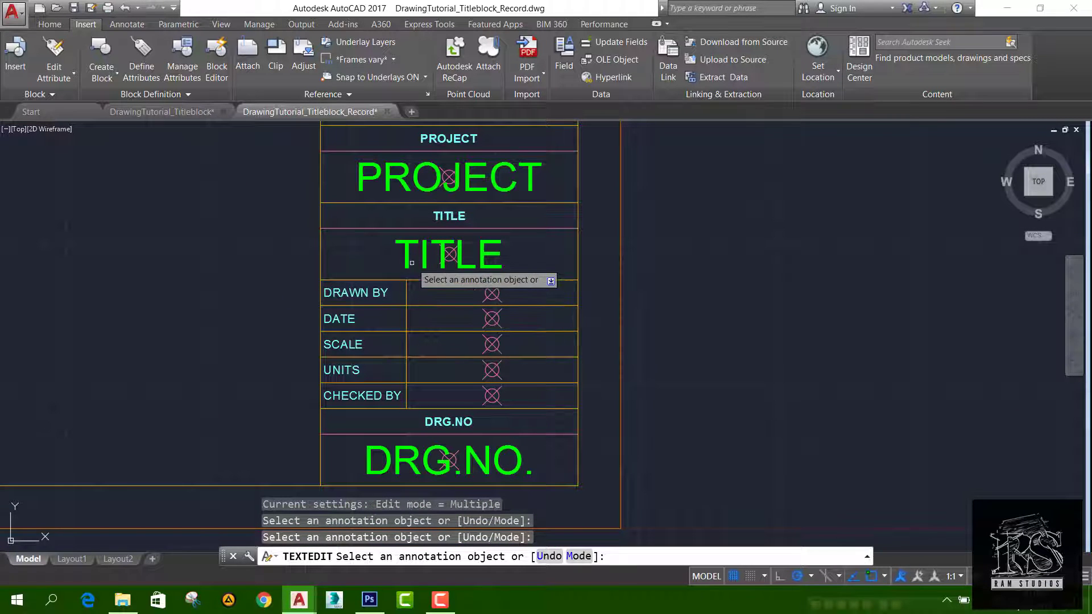
{"action": "scroll", "coordinate": [424, 310], "scroll_direction": "up", "scroll_amount": 3}
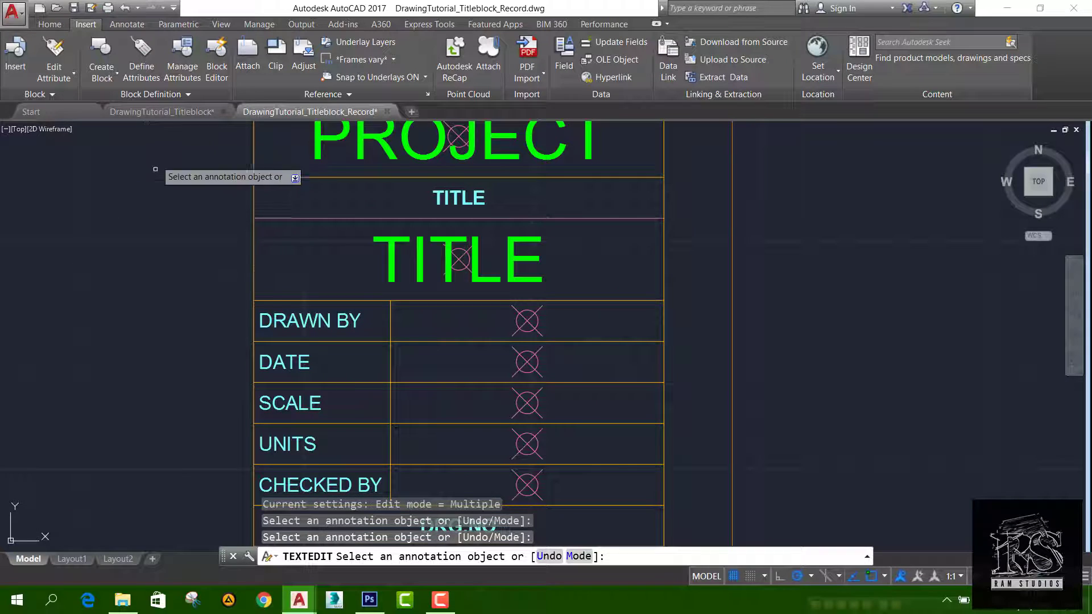
{"action": "left_click", "coordinate": [141, 50]}
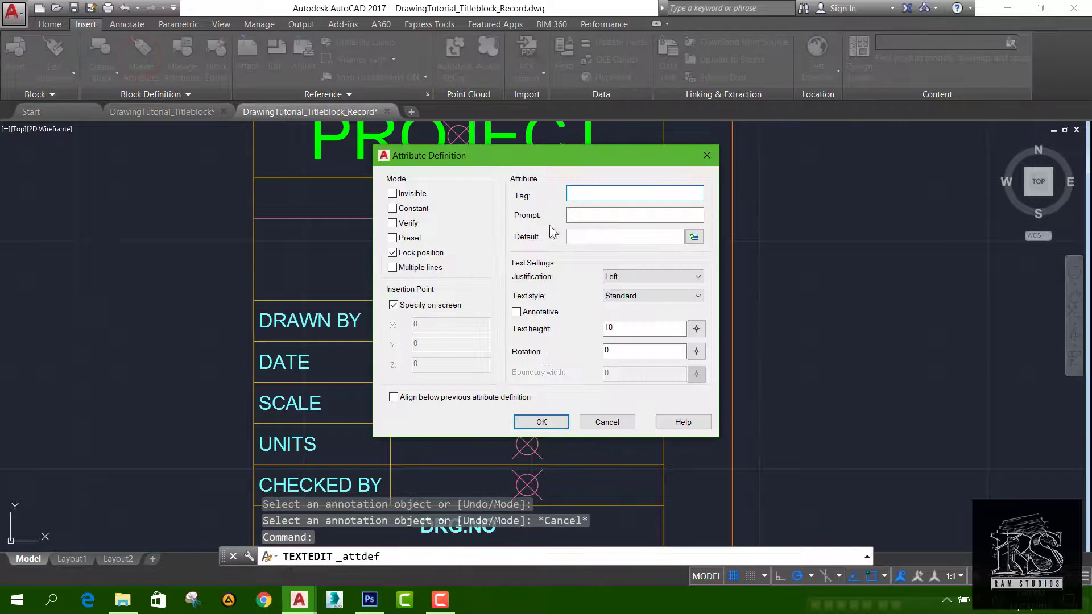
{"action": "left_click_drag", "start_coordinate": [554, 162], "coordinate": [269, 183]}
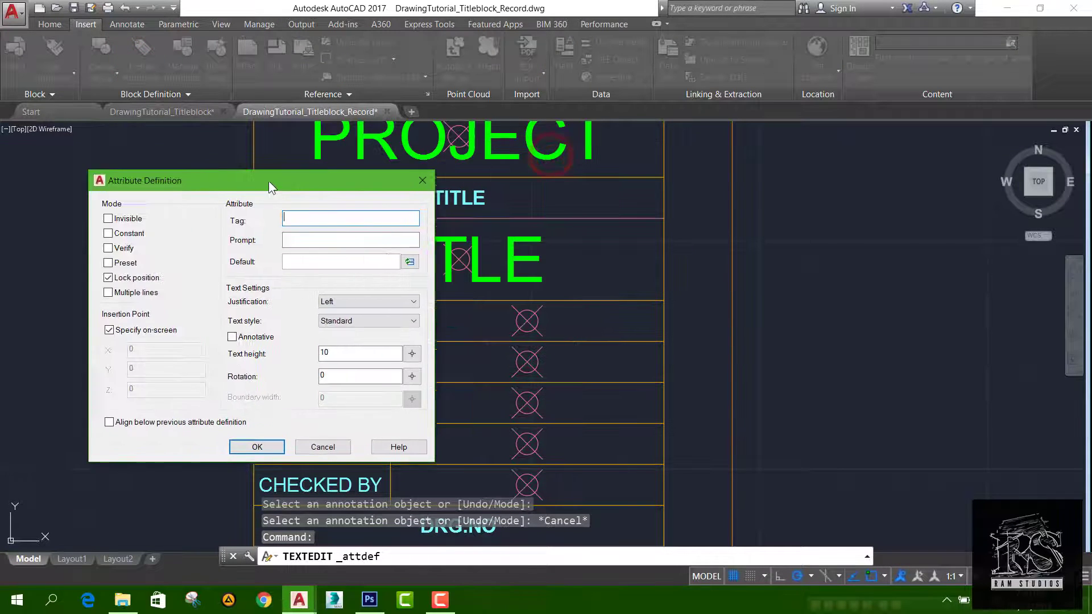
{"action": "left_click", "coordinate": [312, 220]}
{"action": "left_click", "coordinate": [321, 220]}
Step: Reuse the tag text for the new attribute's prompt and make it read "Drawn By?"
{"action": "left_click", "coordinate": [303, 243]}
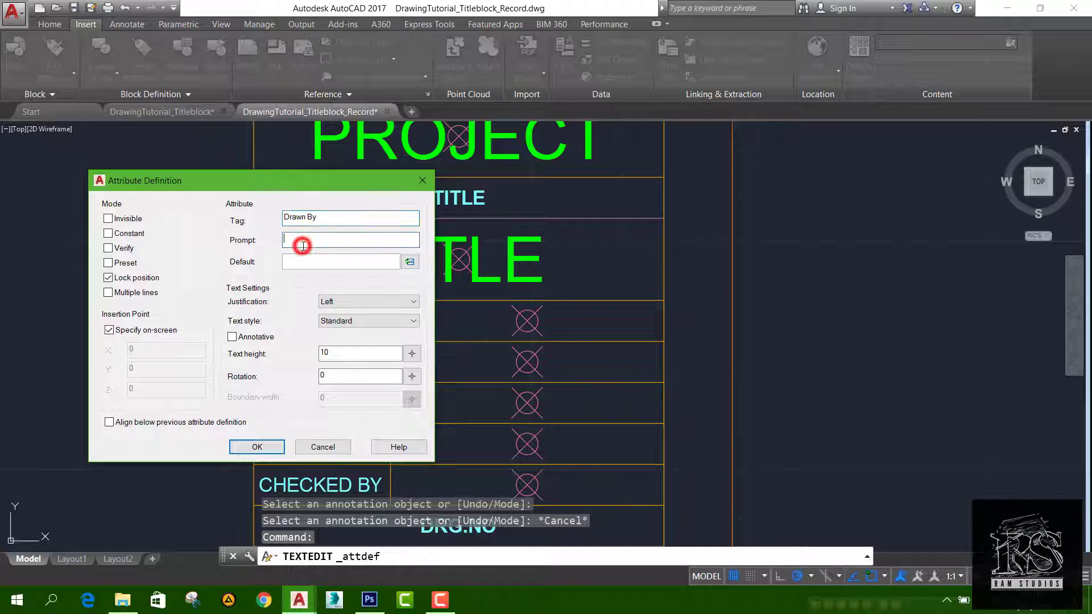
{"action": "double_click", "coordinate": [329, 217]}
{"action": "key", "text": "ctrl+c"}
{"action": "left_click", "coordinate": [304, 244]}
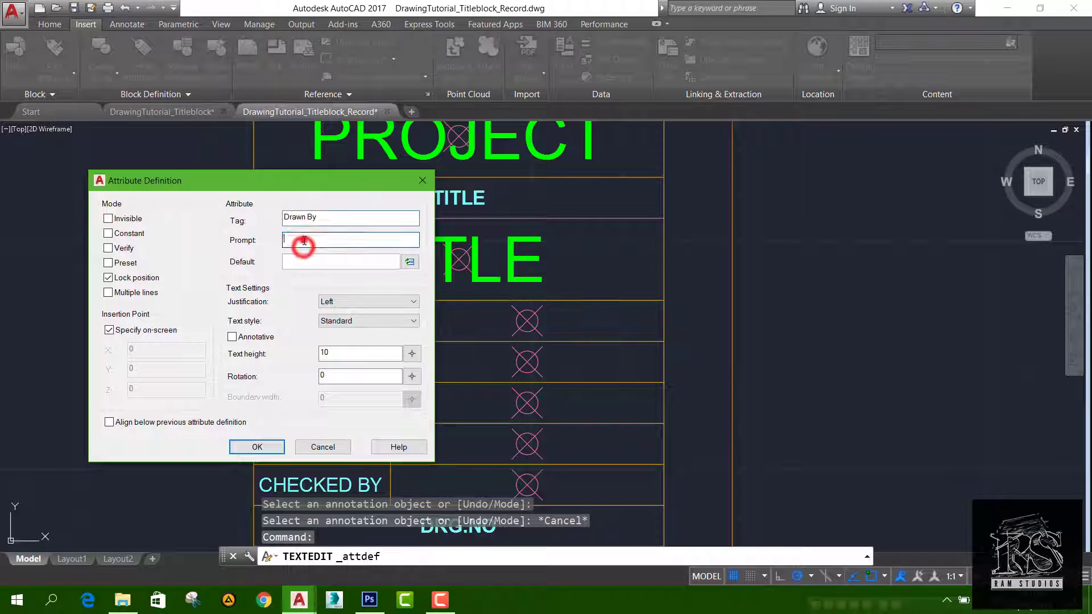
{"action": "key", "text": "ctrl+v"}
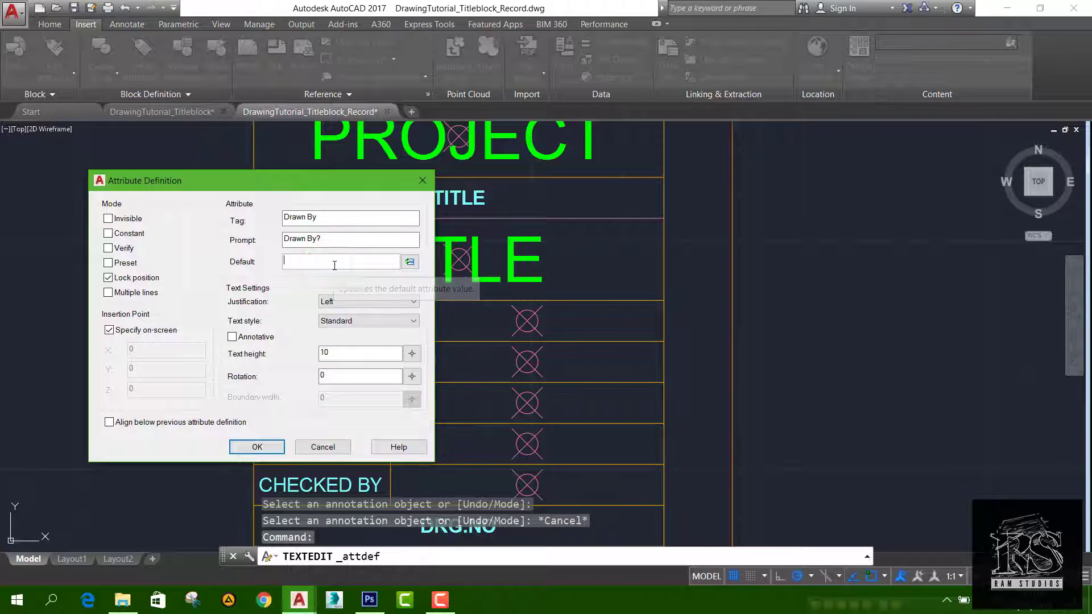
Step: Reuse the tag text "Drawn By" as the new attribute's default value
{"action": "double_click", "coordinate": [332, 224]}
{"action": "left_click", "coordinate": [297, 261]}
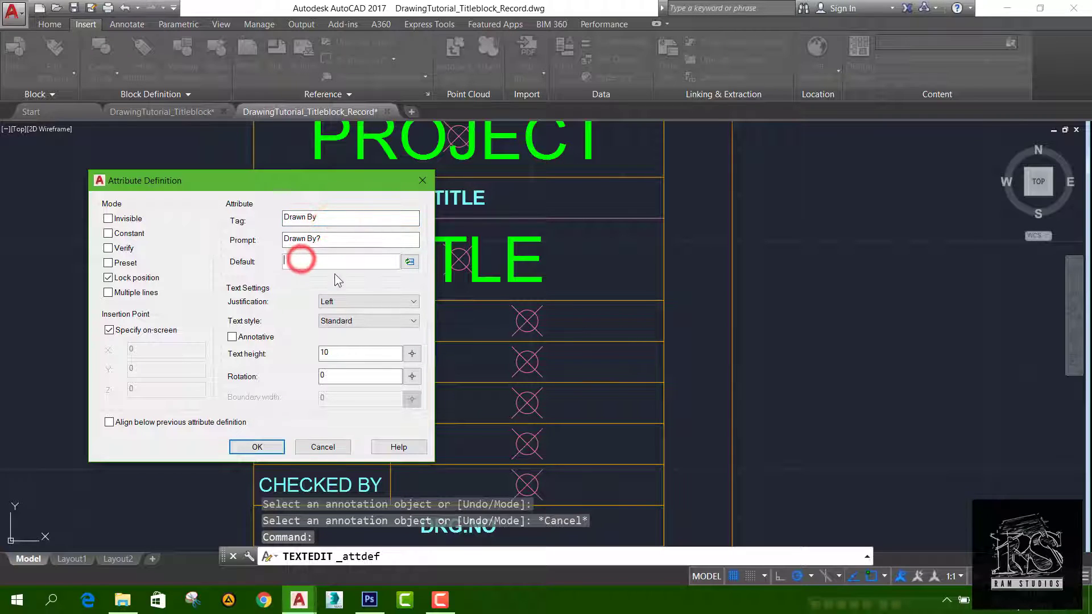
{"action": "double_click", "coordinate": [334, 213]}
{"action": "key", "text": "ctrl+c"}
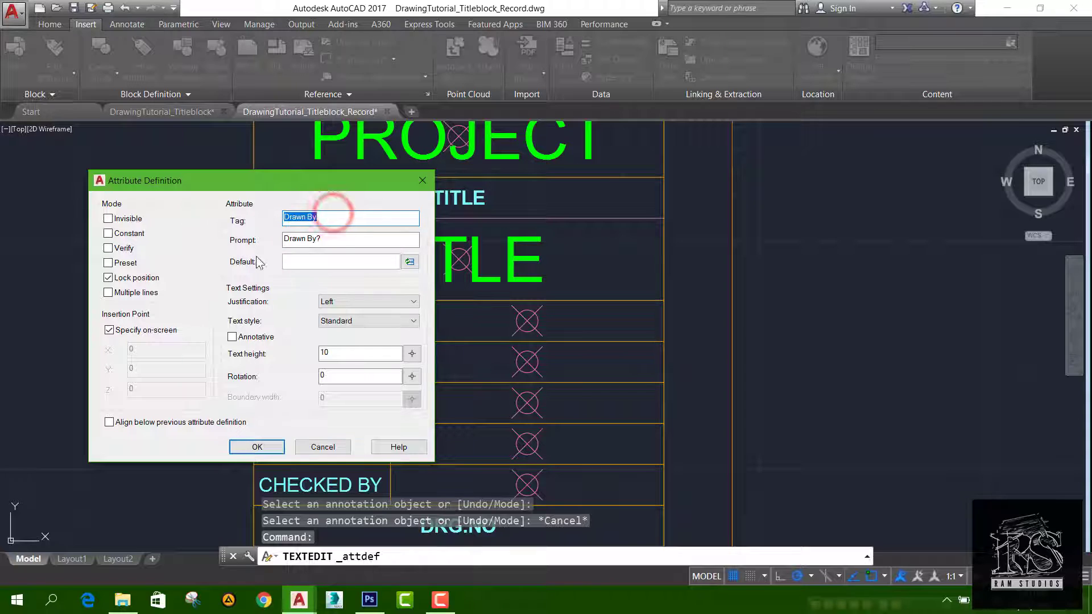
{"action": "left_click", "coordinate": [307, 261]}
{"action": "key", "text": "ctrl+v"}
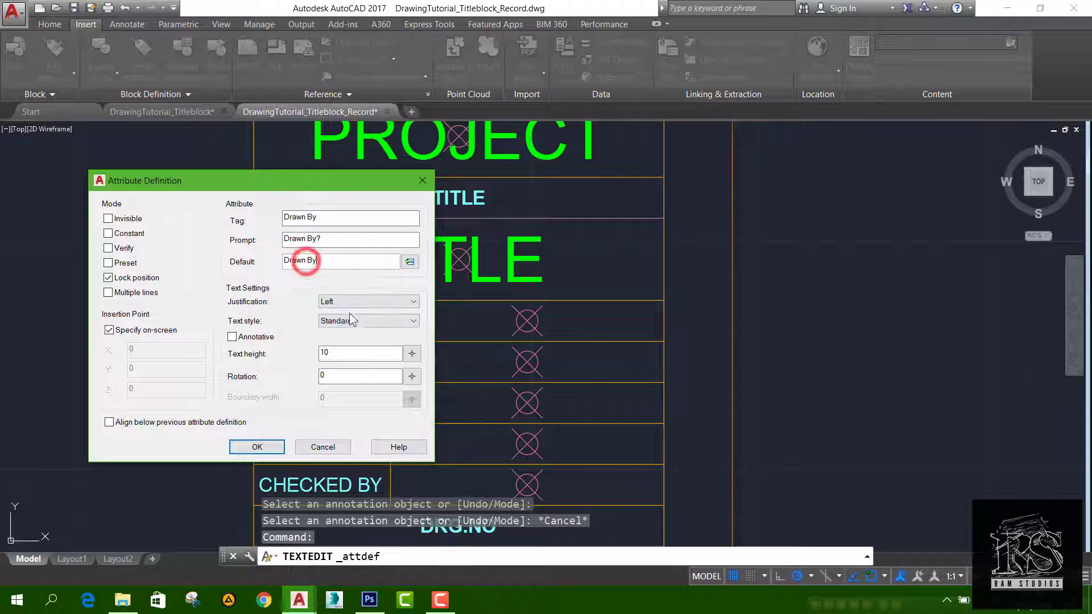
Step: Set the new attribute's text height to 3 and its justification to Middle center
{"action": "left_click", "coordinate": [412, 353]}
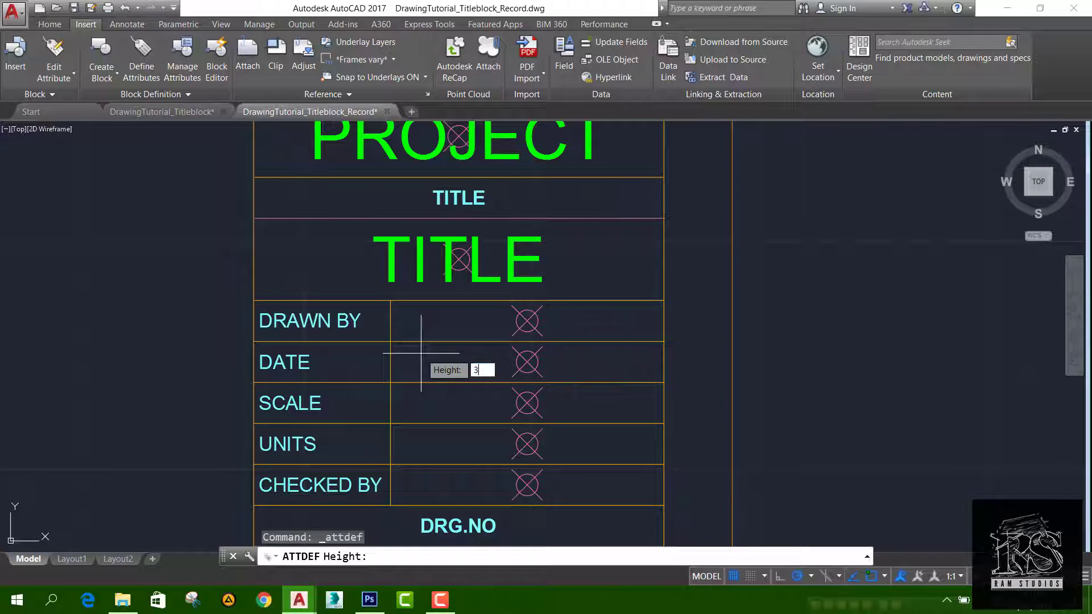
{"action": "key", "text": "Return"}
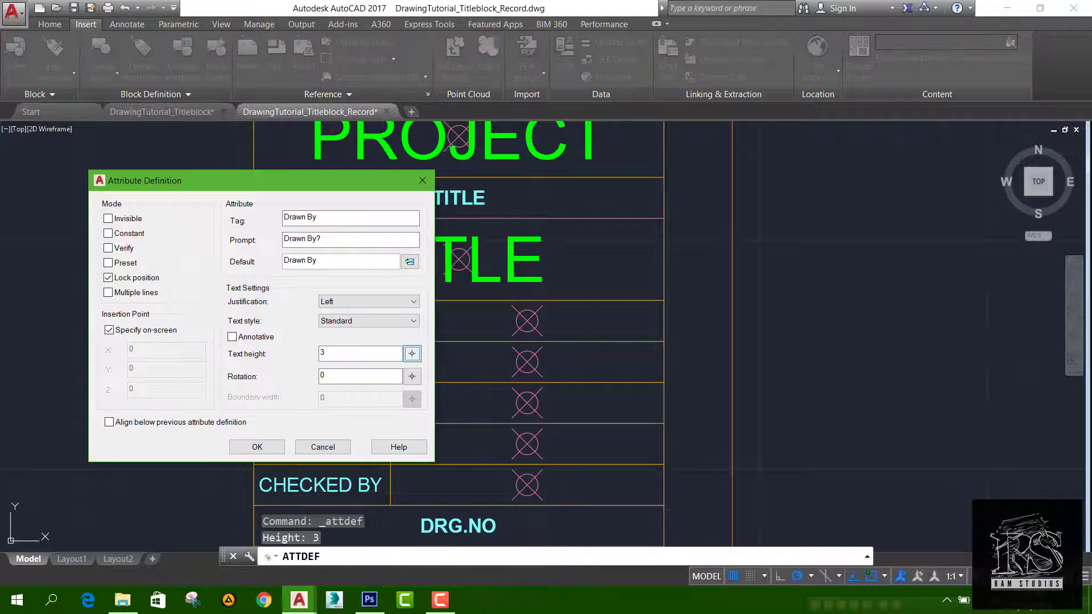
{"action": "left_click", "coordinate": [366, 304]}
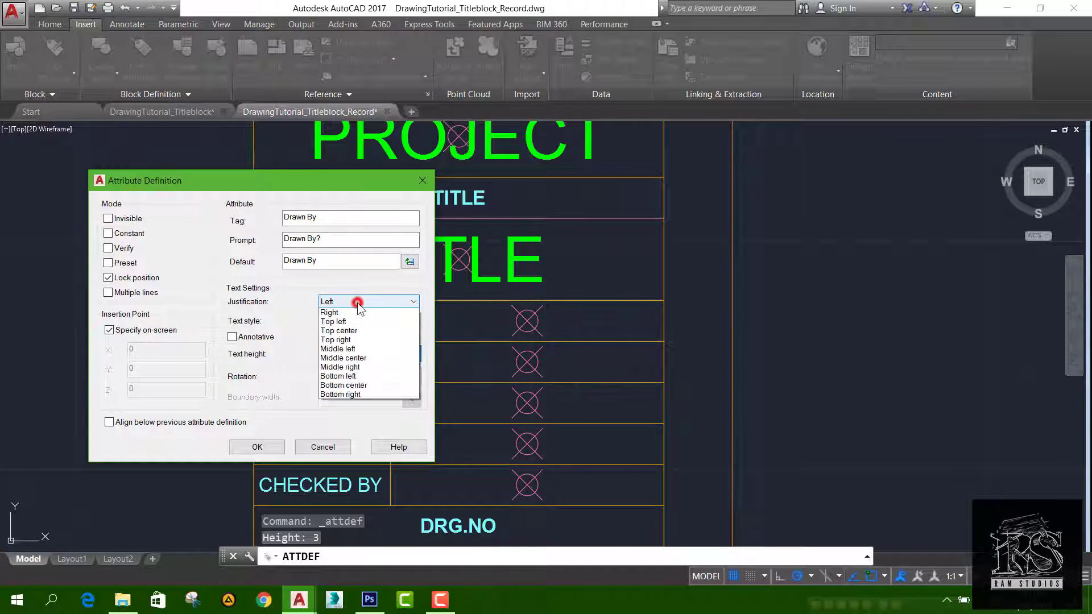
{"action": "left_click", "coordinate": [350, 396]}
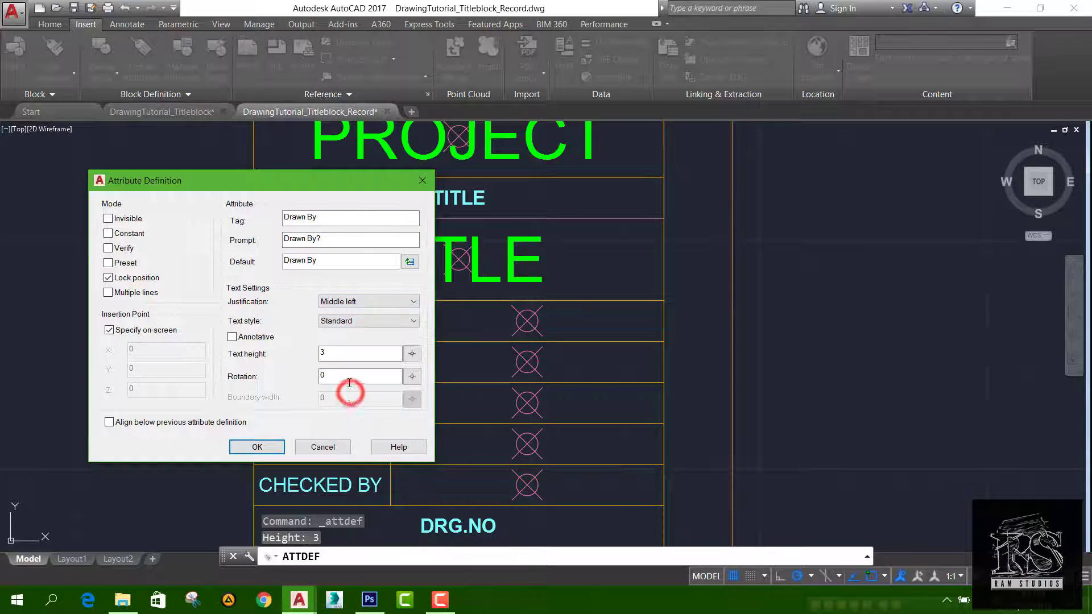
{"action": "left_click", "coordinate": [352, 301]}
{"action": "left_click", "coordinate": [344, 404]}
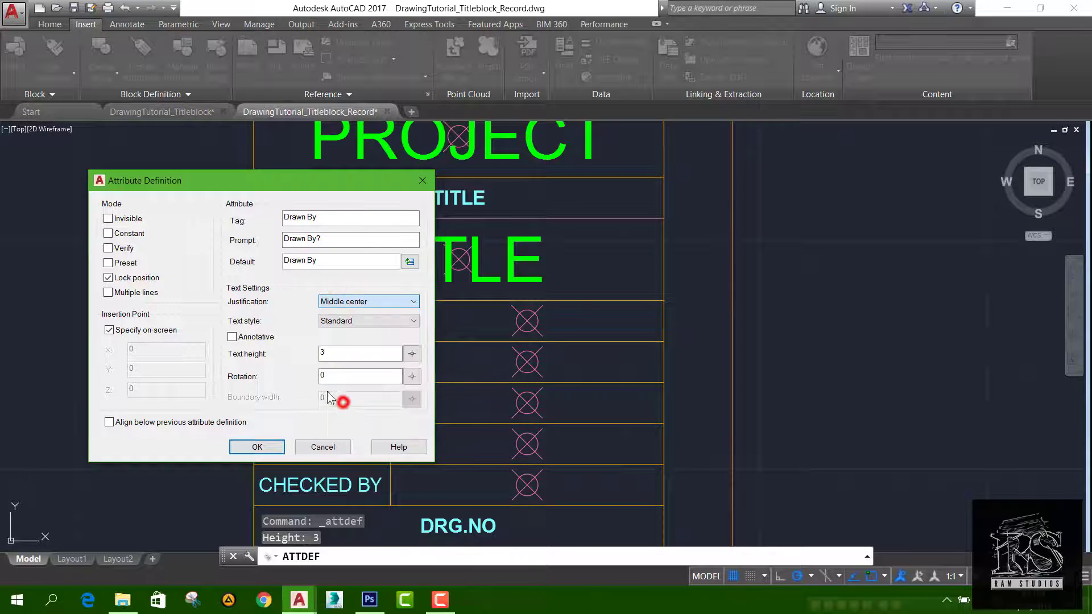
Step: Try to accept the attribute definition with the tag "Drawn By" containing a space
{"action": "left_click", "coordinate": [257, 447]}
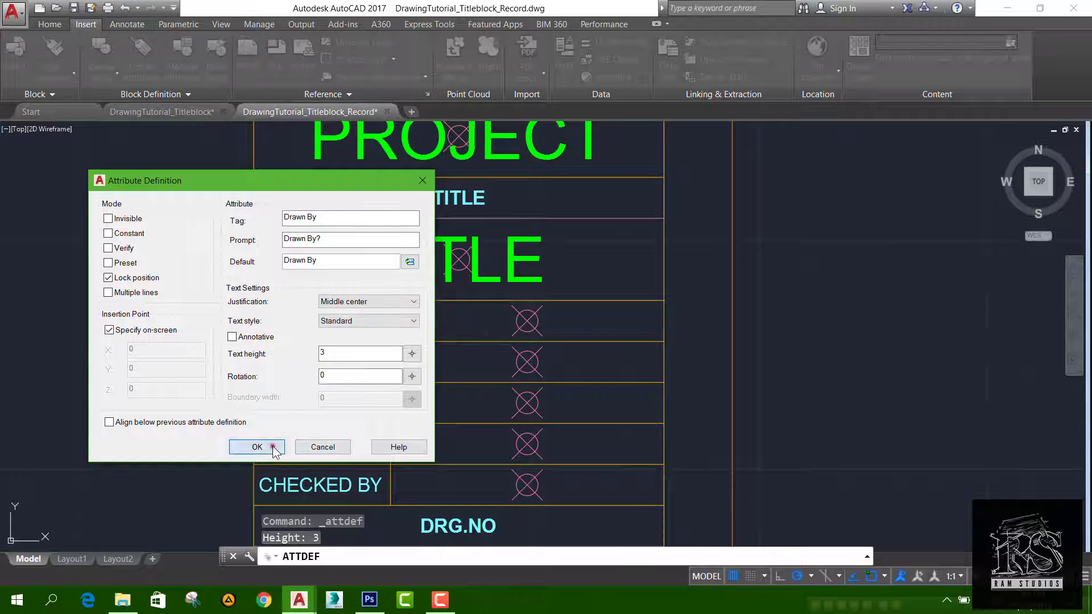
{"action": "left_click", "coordinate": [333, 362]}
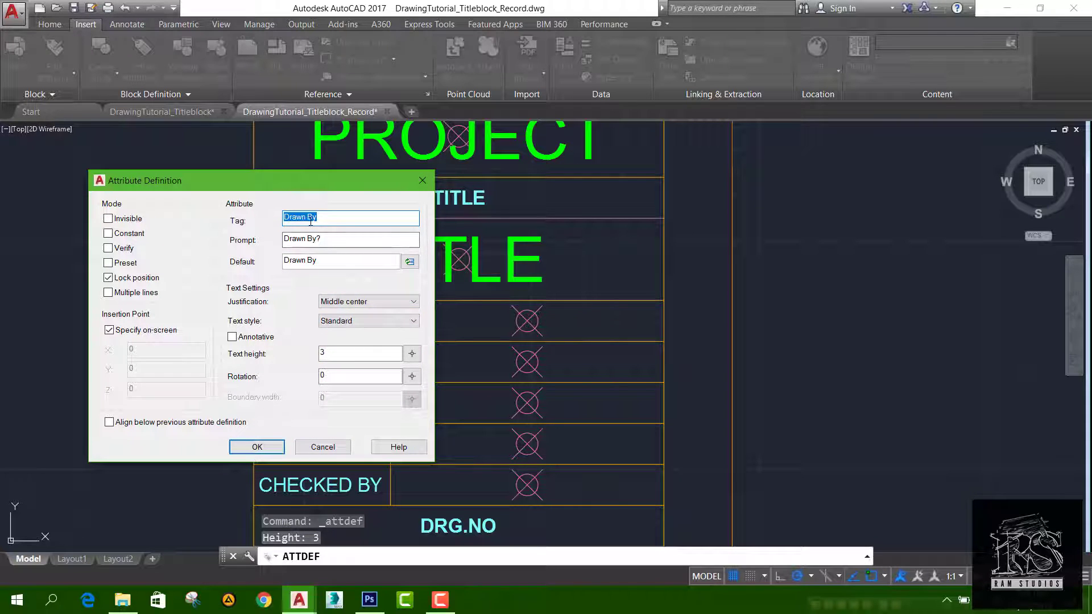
{"action": "left_click", "coordinate": [334, 239]}
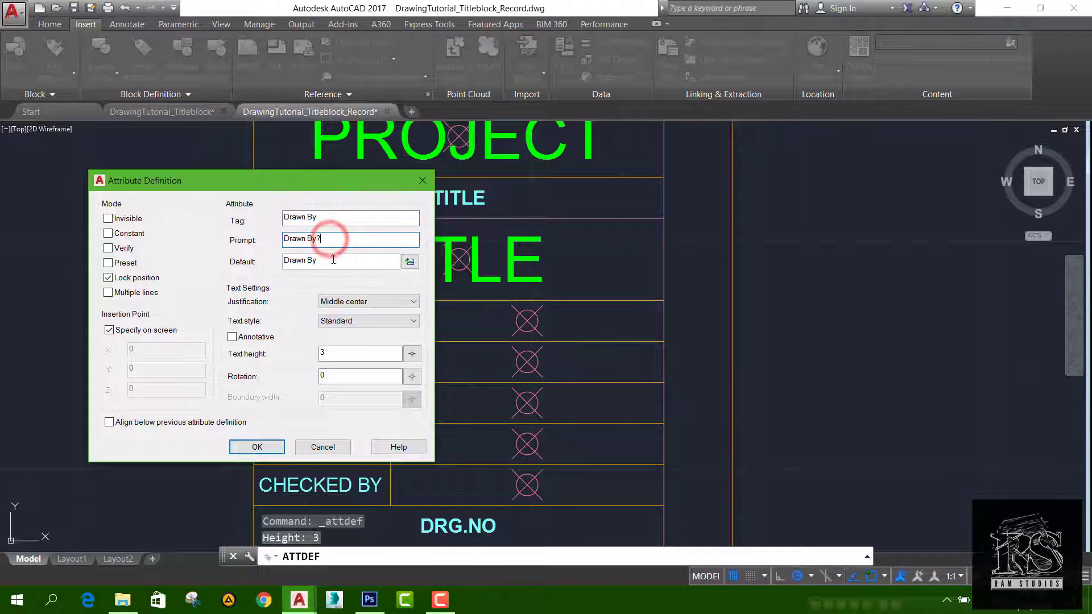
{"action": "left_click", "coordinate": [257, 448]}
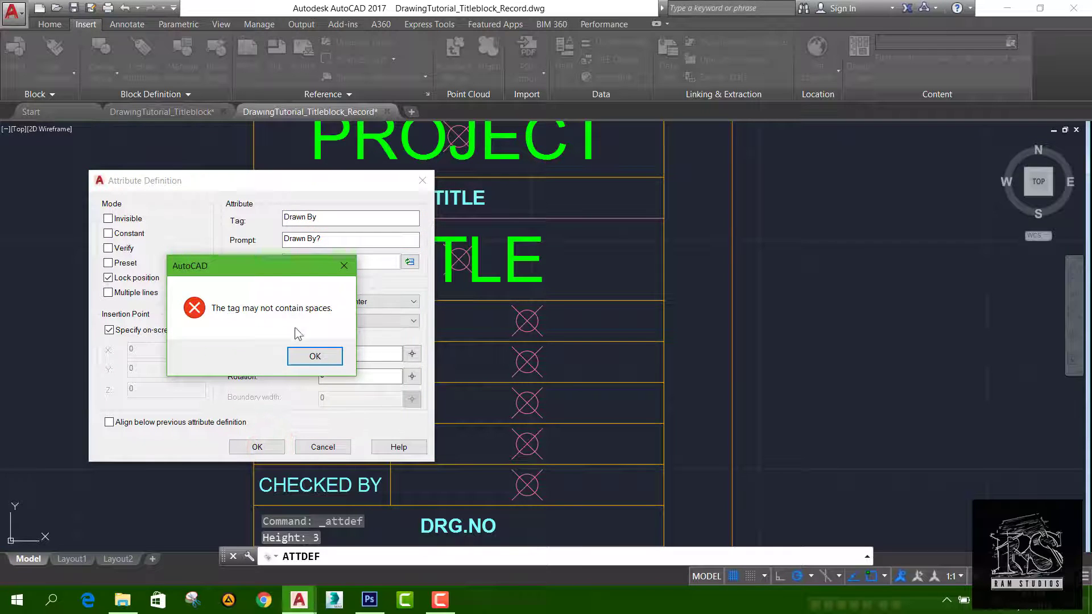
{"action": "left_click", "coordinate": [313, 361]}
Step: Change the tag to "DrawnBy" without a space and place the attribute on the point marker in the DRAWN BY row's value cell
{"action": "left_click", "coordinate": [310, 217]}
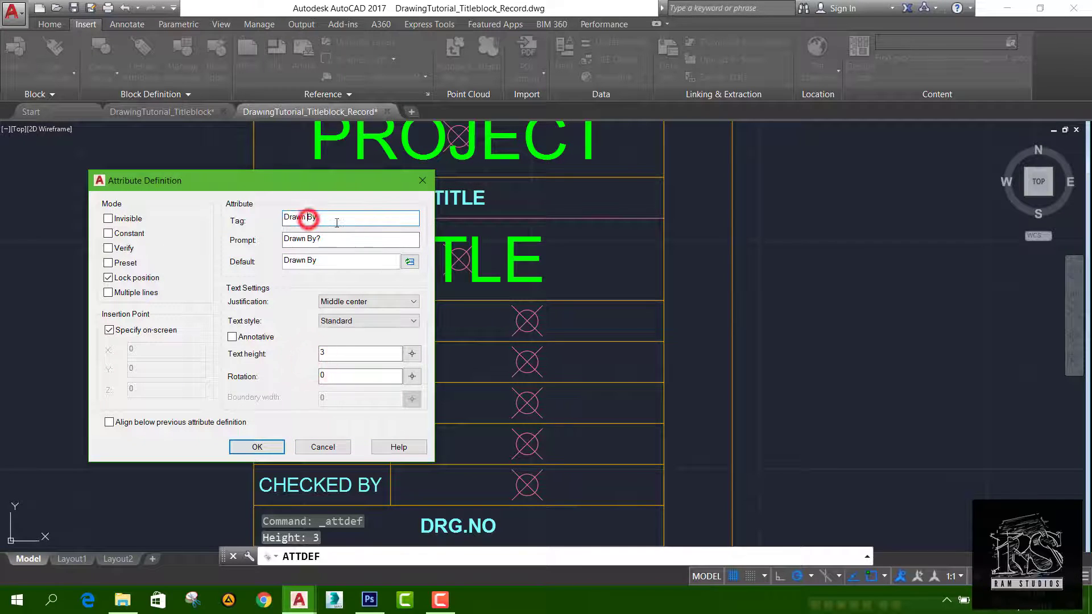
{"action": "left_click", "coordinate": [336, 221]}
{"action": "key", "text": "Left"}
{"action": "key", "text": "Left"}
{"action": "key", "text": "BackSpace"}
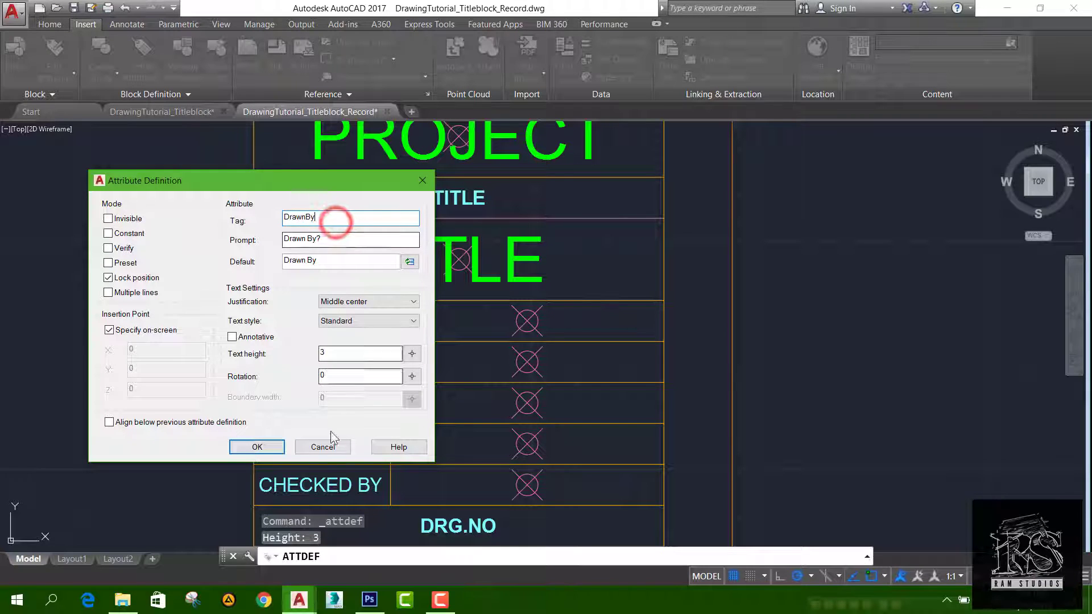
{"action": "left_click", "coordinate": [281, 453]}
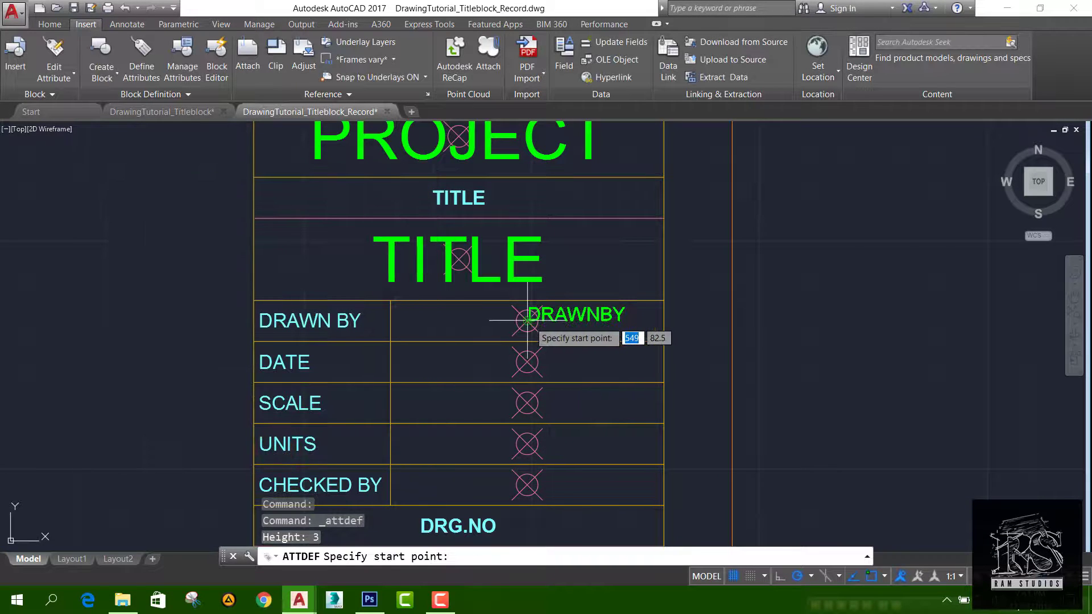
{"action": "left_click", "coordinate": [527, 321]}
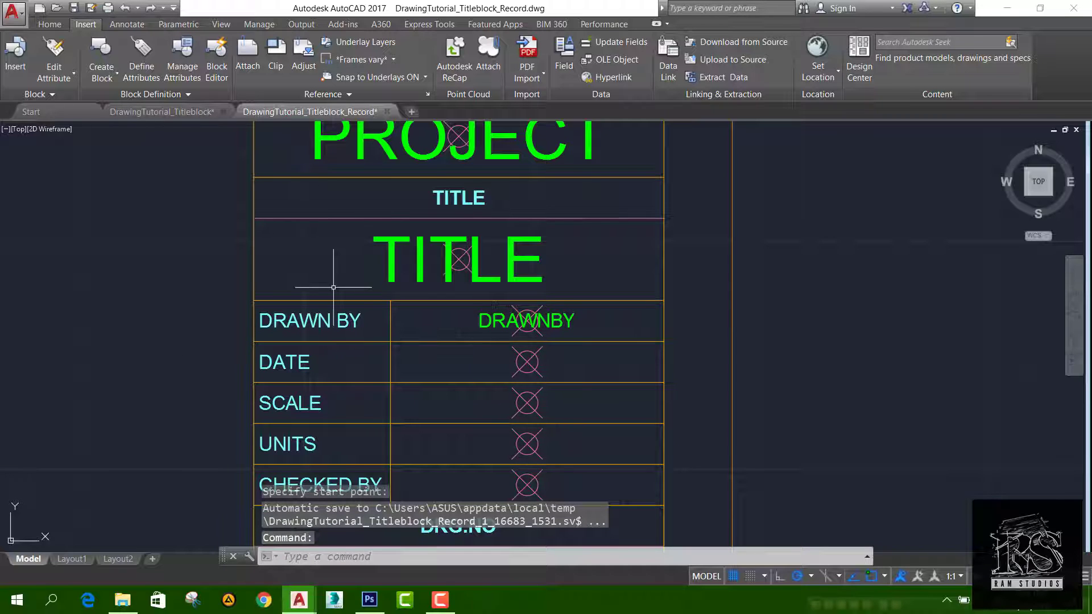
Step: Copy the DRAWNBY attribute into the DATE, SCALE, UNITS and CHECKED BY value cells, using the row corners on the vertical divider as reference points
{"action": "type", "text": "cop"}
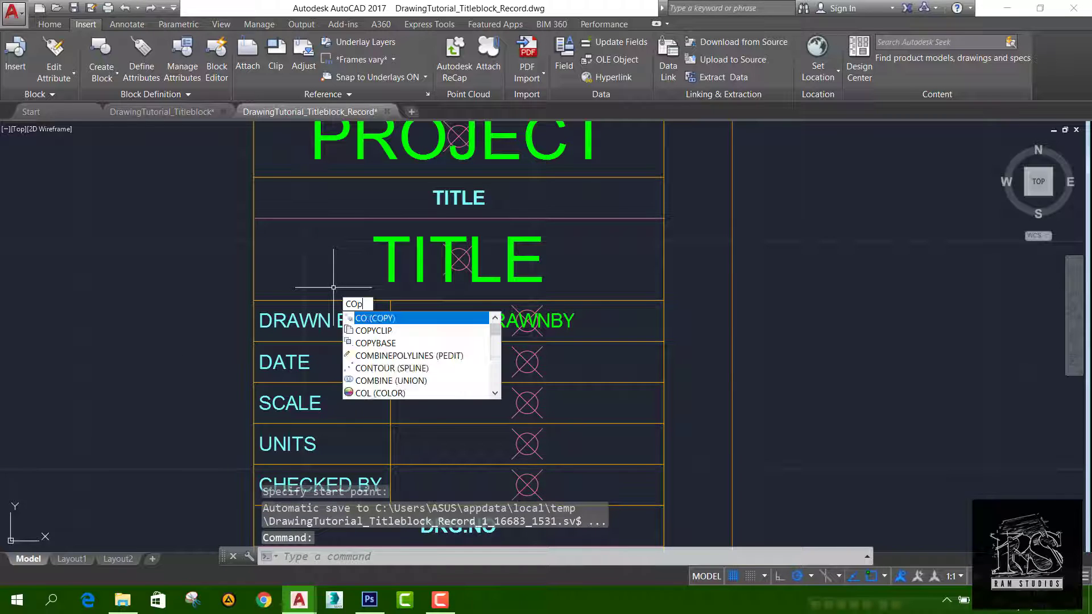
{"action": "type", "text": "y"}
{"action": "key", "text": "Return"}
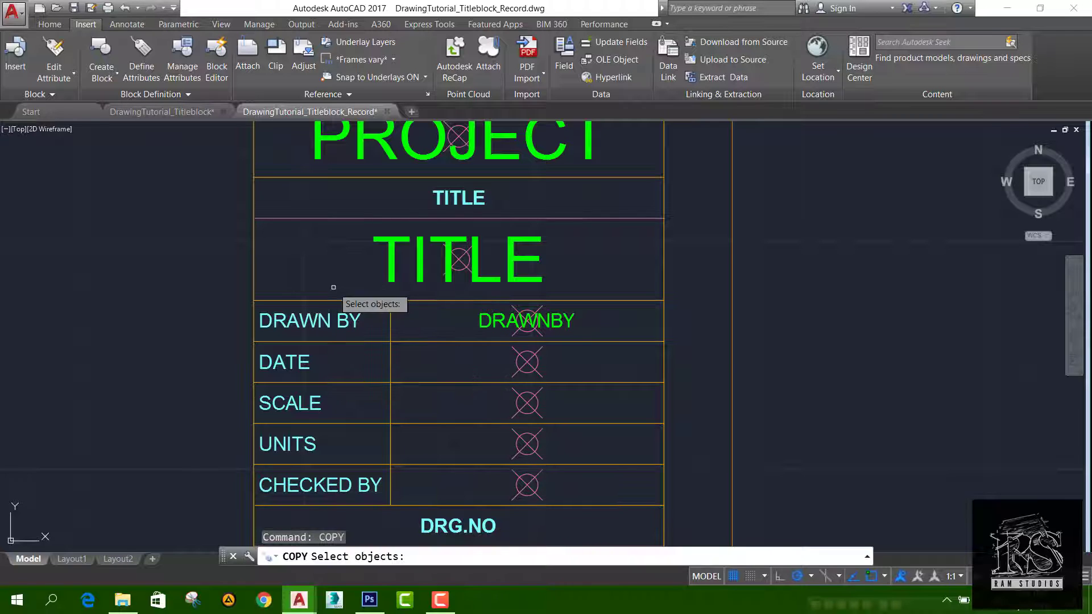
{"action": "left_click", "coordinate": [486, 323]}
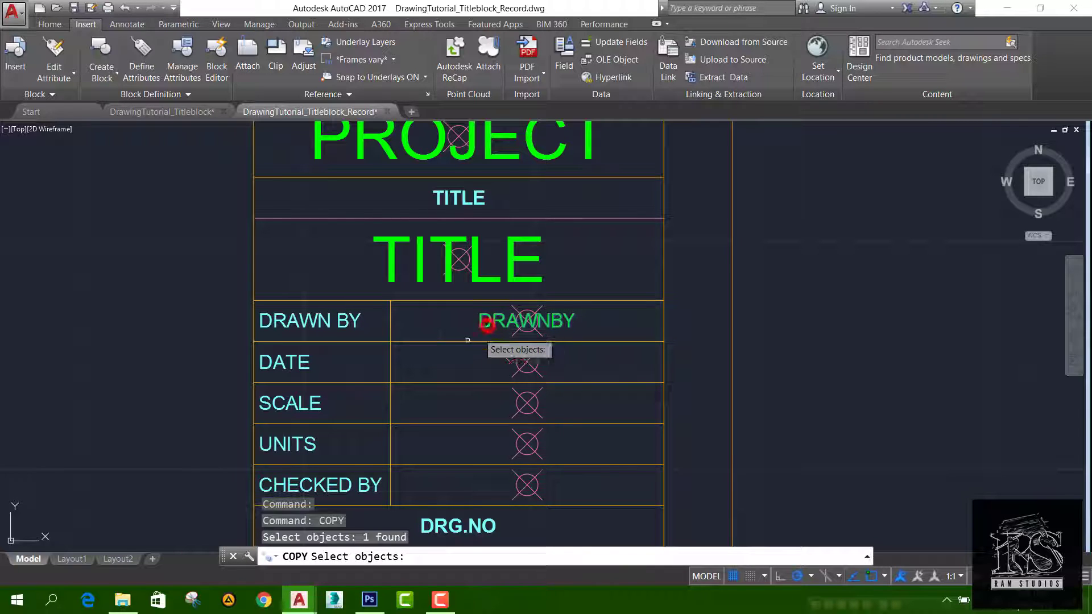
{"action": "key", "text": "Return"}
{"action": "left_click", "coordinate": [391, 300]}
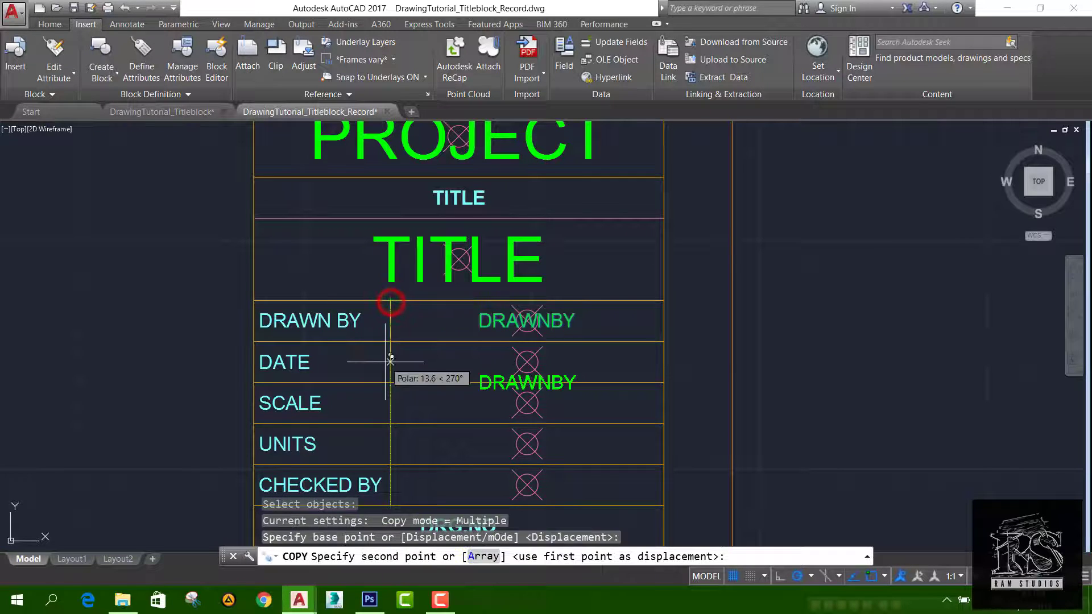
{"action": "left_click", "coordinate": [391, 341]}
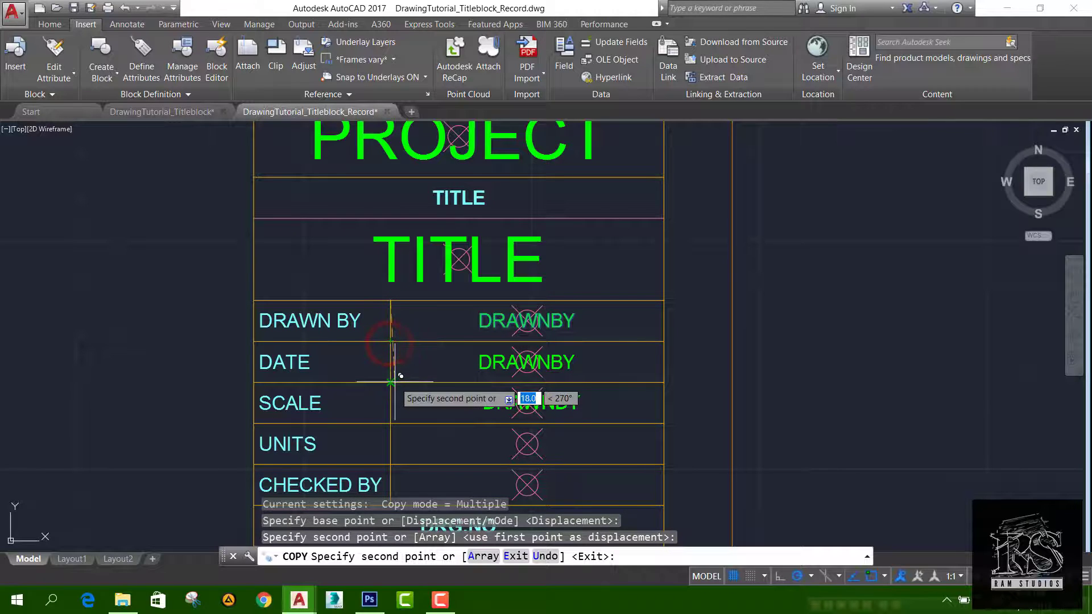
{"action": "left_click", "coordinate": [390, 382]}
{"action": "left_click", "coordinate": [391, 423]}
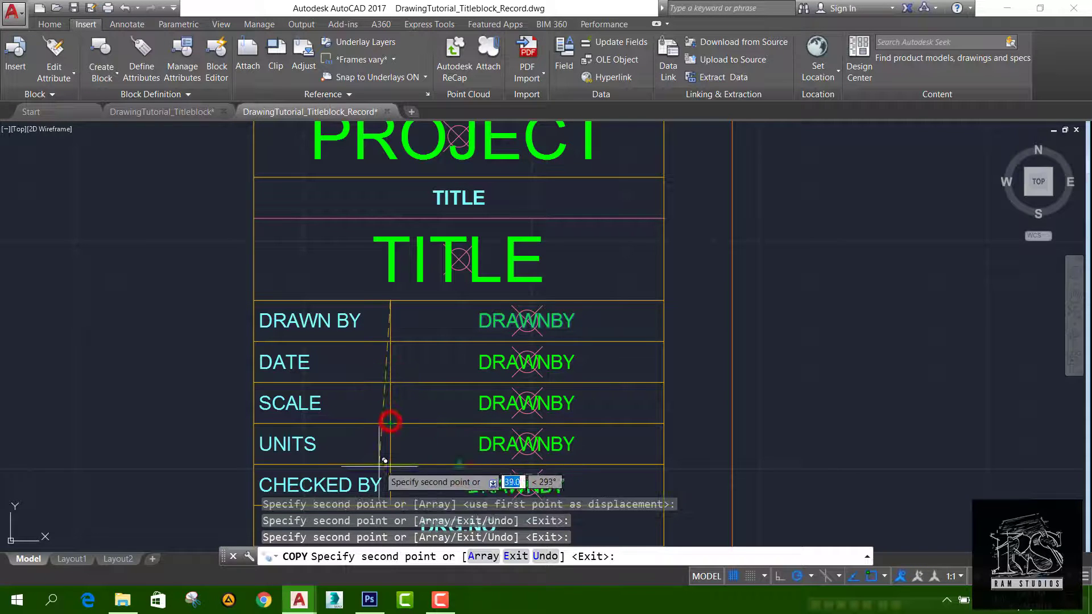
{"action": "left_click", "coordinate": [391, 464]}
{"action": "key", "text": "Return"}
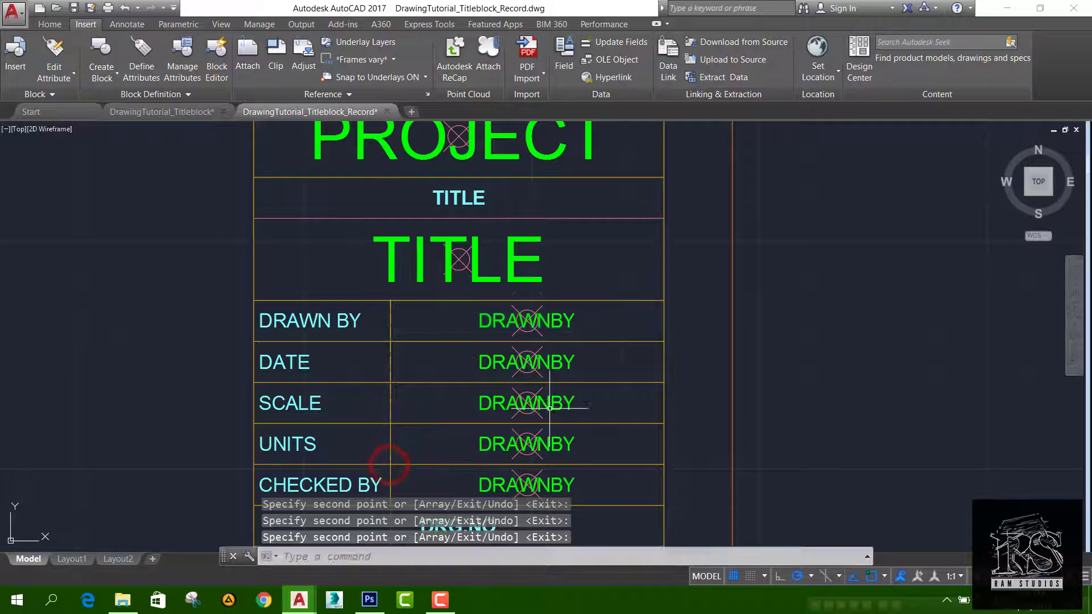
Step: Edit the attribute in the DATE row: set its tag, prompt and default to "Date"
{"action": "double_click", "coordinate": [562, 363]}
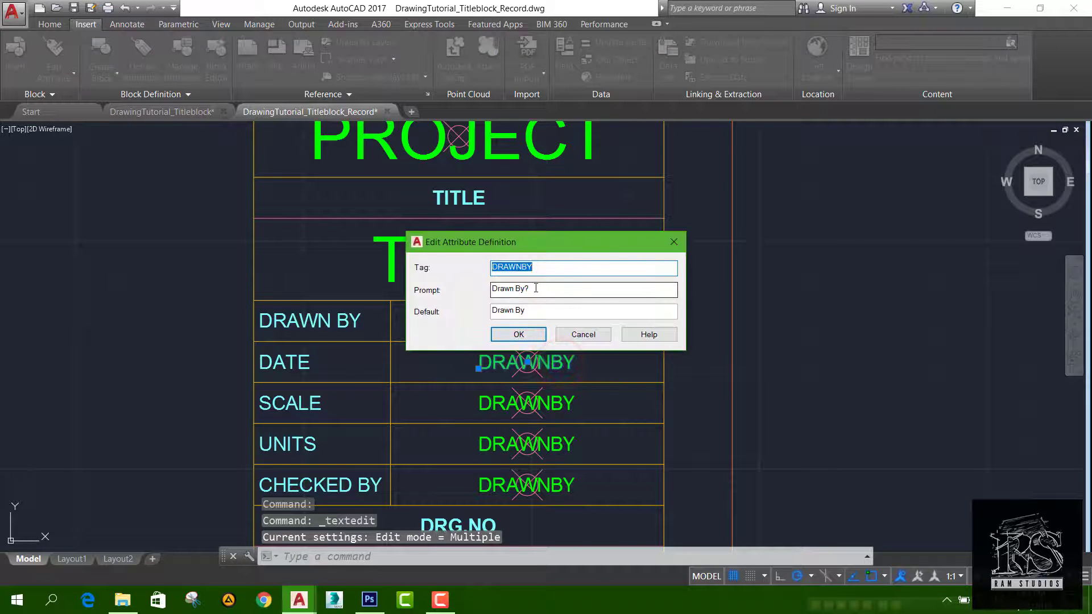
{"action": "type", "text": "Date"}
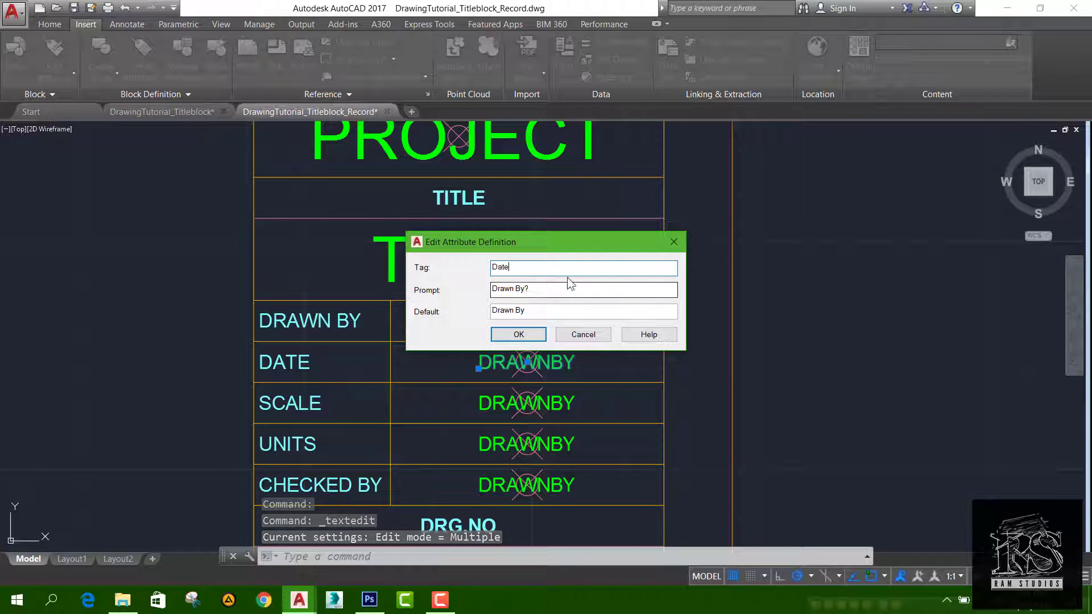
{"action": "left_click_drag", "start_coordinate": [556, 289], "coordinate": [437, 295]}
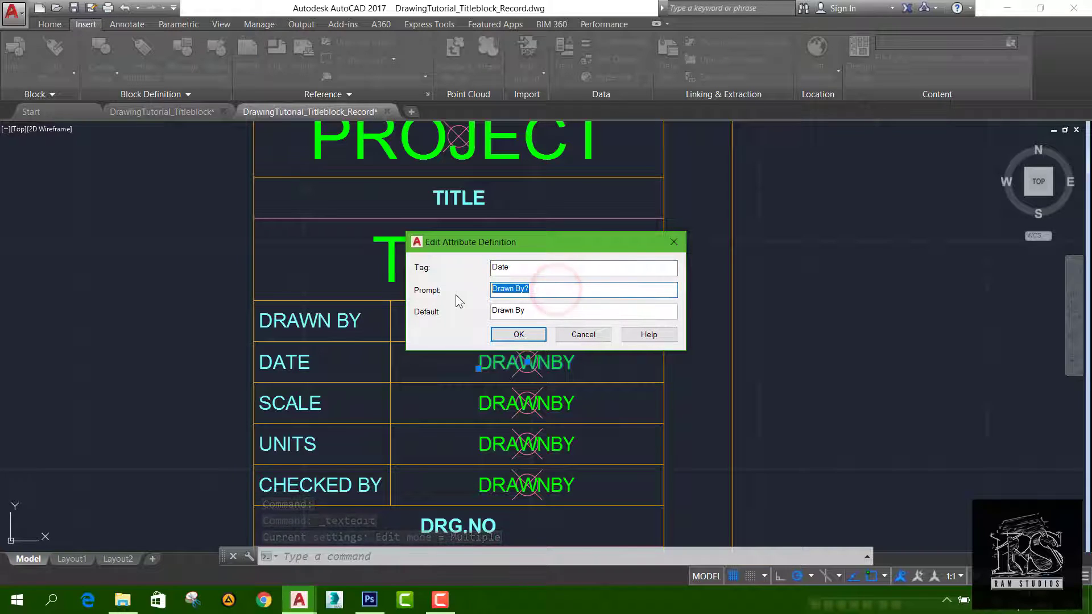
{"action": "double_click", "coordinate": [524, 267]}
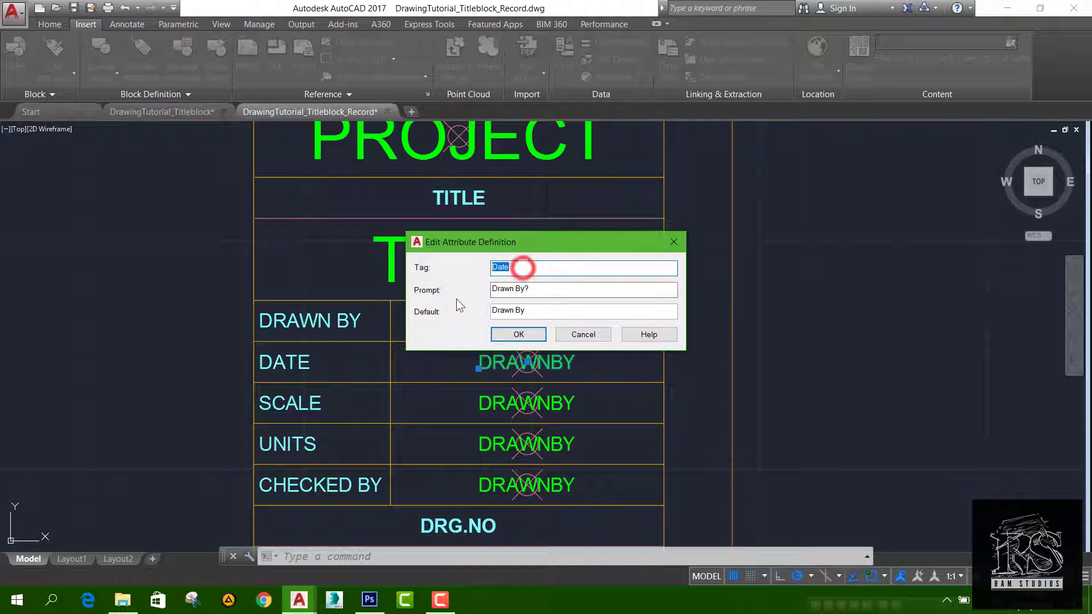
{"action": "key", "text": "ctrl+c"}
{"action": "left_click", "coordinate": [555, 291]}
{"action": "key", "text": "ctrl+v"}
{"action": "left_click_drag", "start_coordinate": [524, 310], "coordinate": [493, 310]}
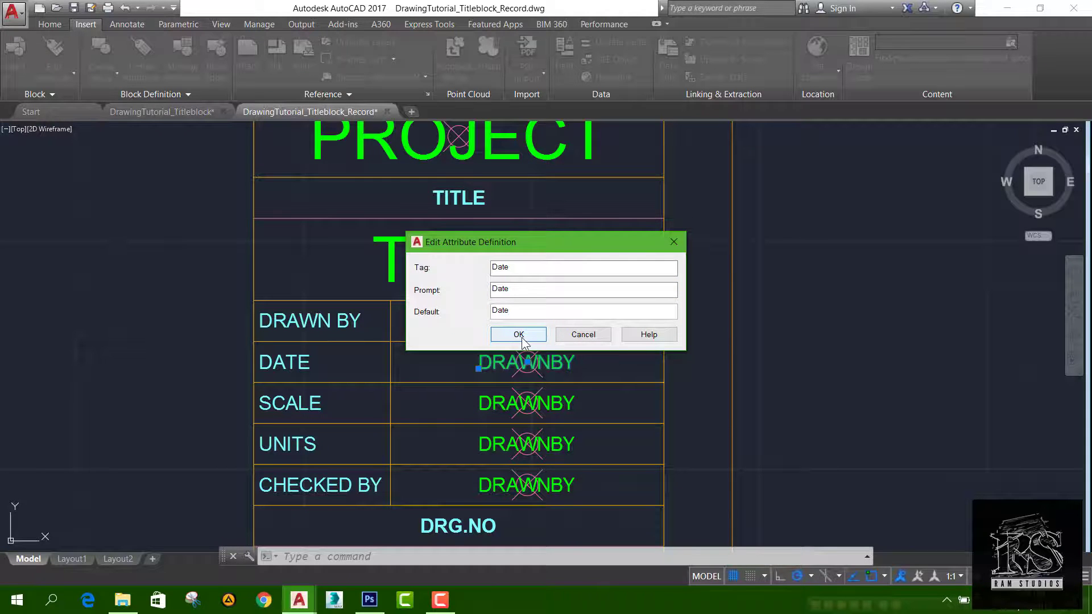
{"action": "left_click", "coordinate": [519, 335]}
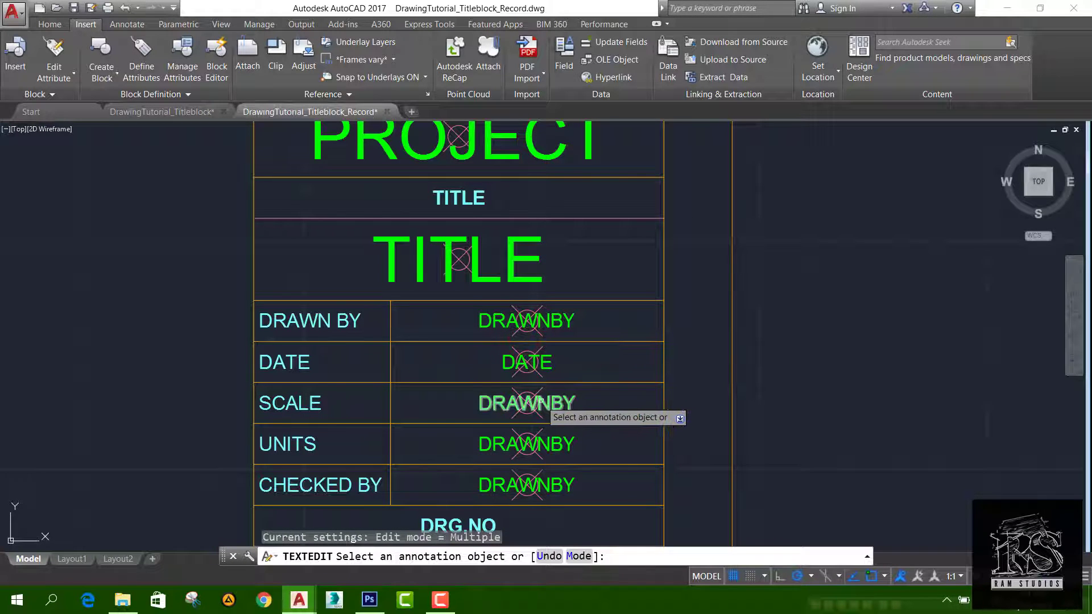
Step: Edit the attribute in the SCALE row: set its tag, prompt and default to "Scale"
{"action": "left_click", "coordinate": [525, 402]}
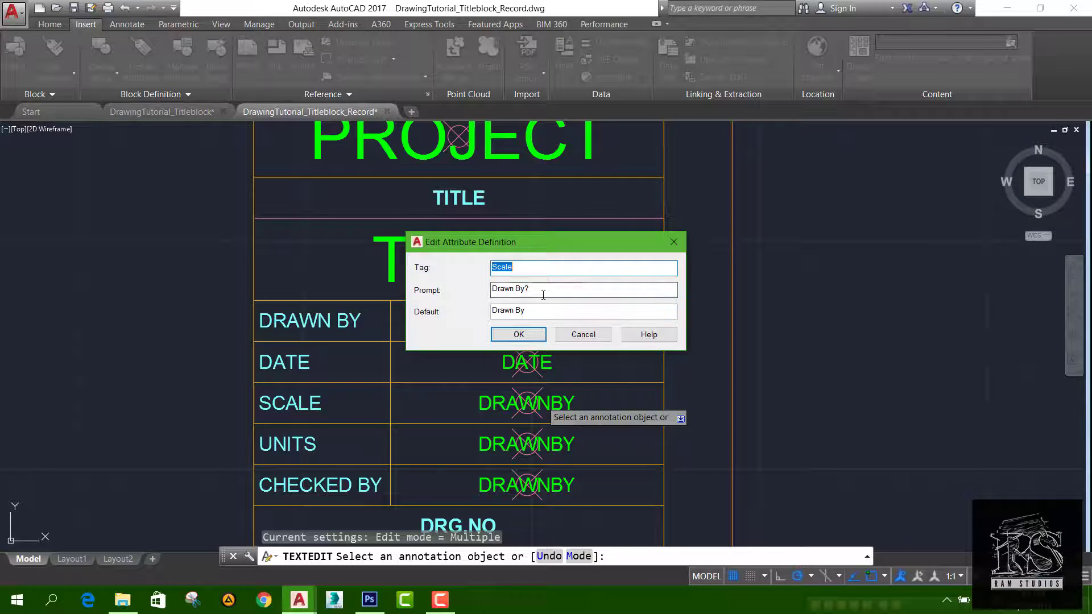
{"action": "mouse_move", "coordinate": [540, 292]}
{"action": "left_mouse_down"}
{"action": "mouse_move", "coordinate": [493, 290]}
{"action": "mouse_move", "coordinate": [475, 329]}
{"action": "left_mouse_up"}
{"action": "key", "text": "ctrl+v"}
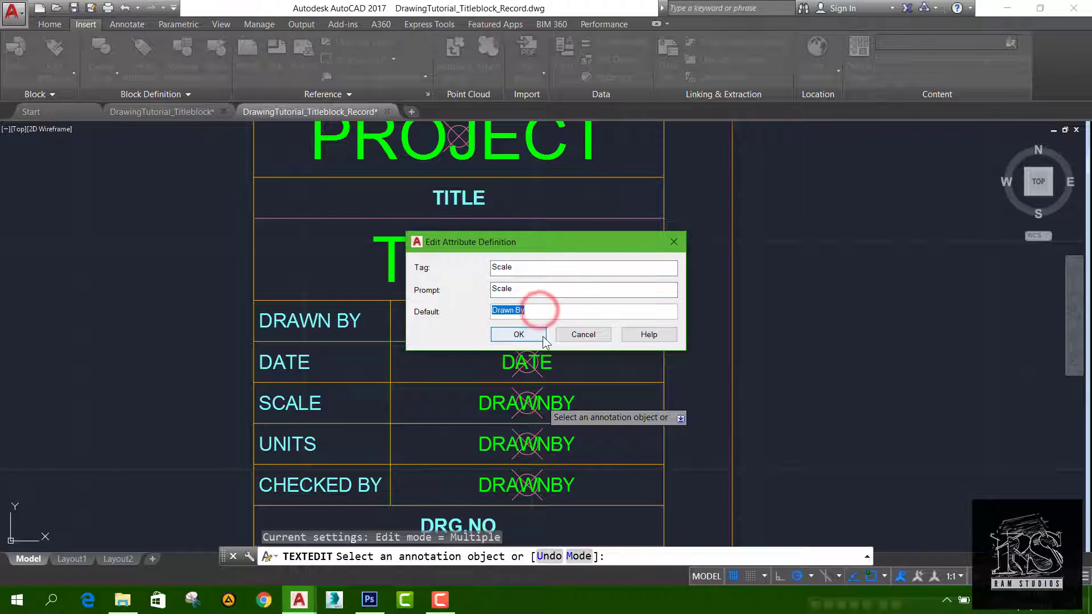
{"action": "key", "text": "ctrl+v"}
{"action": "left_click", "coordinate": [518, 335]}
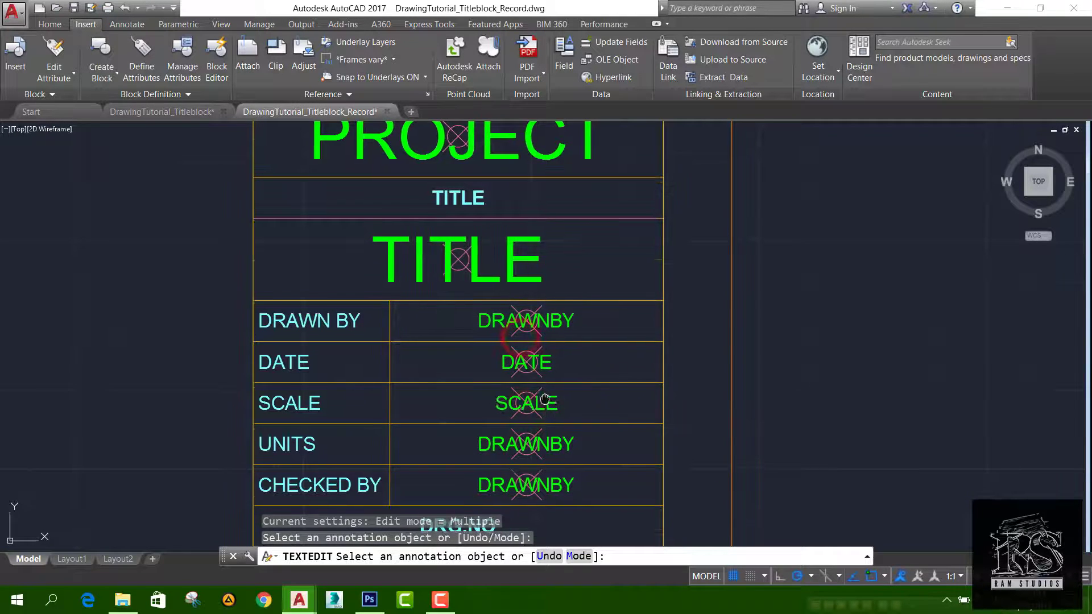
Step: Edit the attribute in the UNITS row: set its tag and prompt to "Units"
{"action": "scroll", "coordinate": [569, 364], "scroll_direction": "up", "scroll_amount": 3}
{"action": "left_click", "coordinate": [568, 362]}
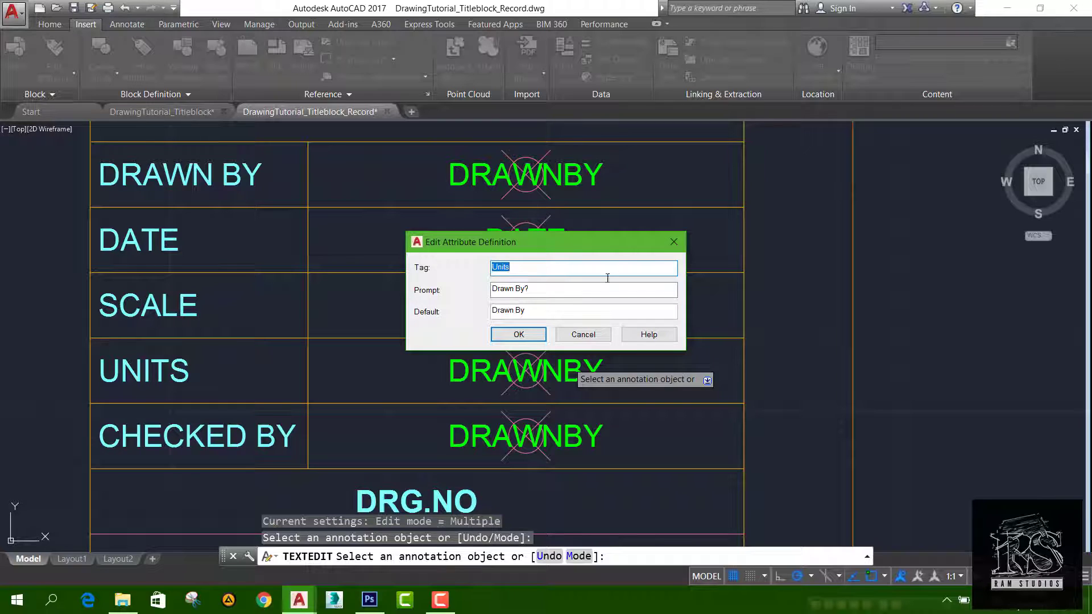
{"action": "double_click", "coordinate": [566, 295]}
{"action": "type", "text": "Units"}
{"action": "double_click", "coordinate": [541, 311]}
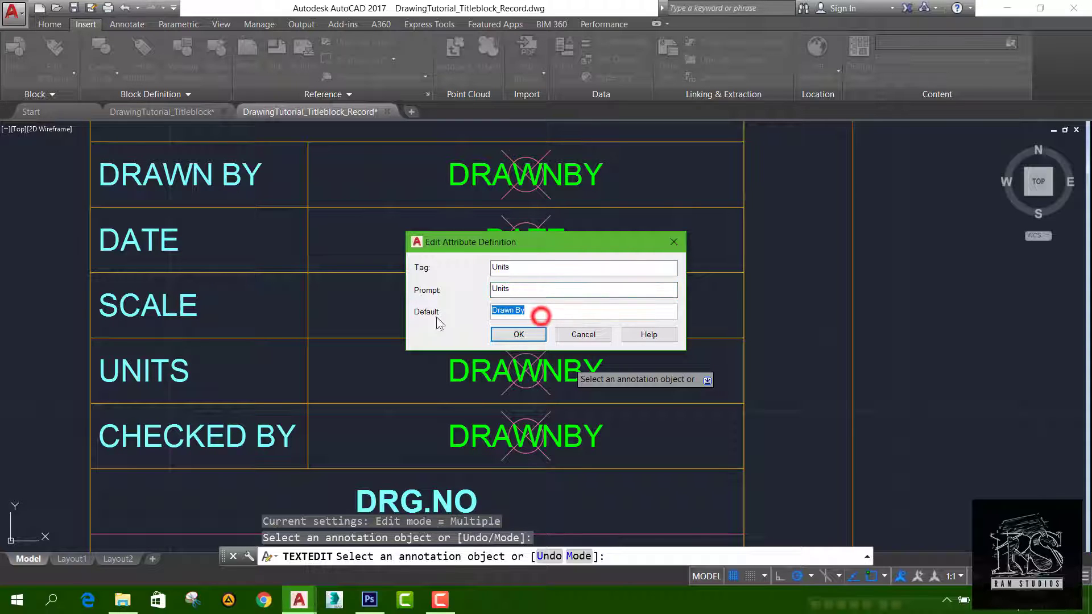
{"action": "left_click", "coordinate": [518, 337]}
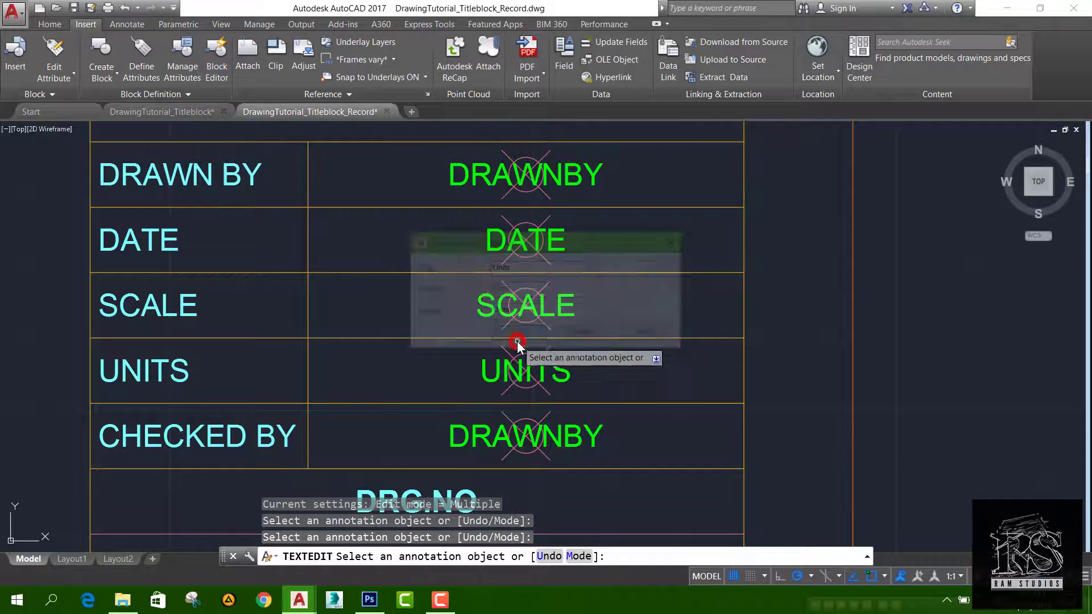
Step: Edit the attribute in the CHECKED BY row: set its tag to "CheckedBy", prompt to "Checked By?" and default to "CheckedBy"
{"action": "middle_click_drag", "start_coordinate": [554, 397], "coordinate": [557, 331]}
{"action": "left_click", "coordinate": [560, 372]}
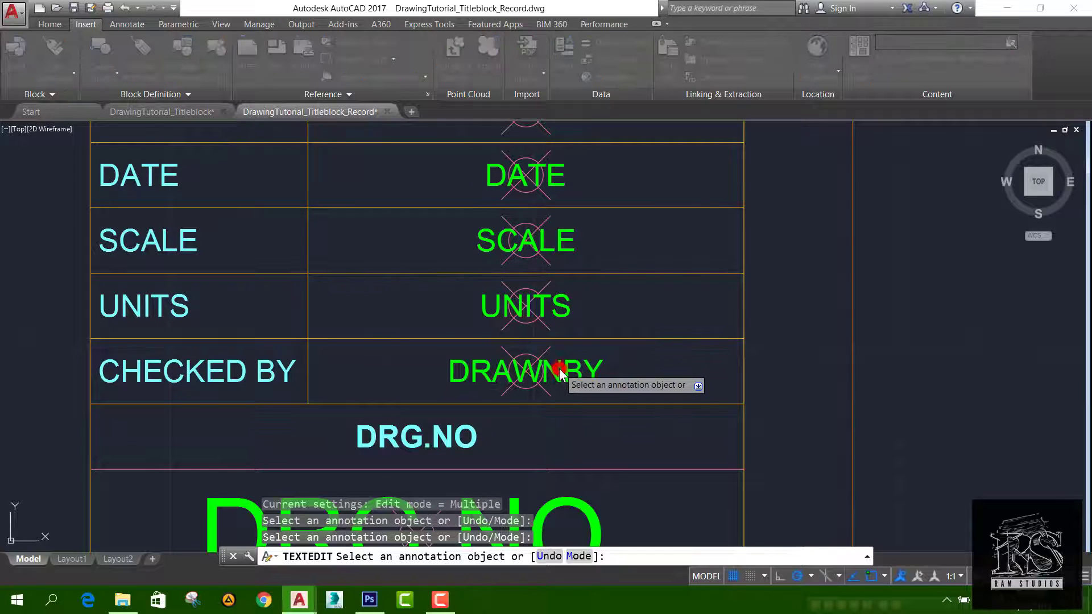
{"action": "type", "text": "Che"}
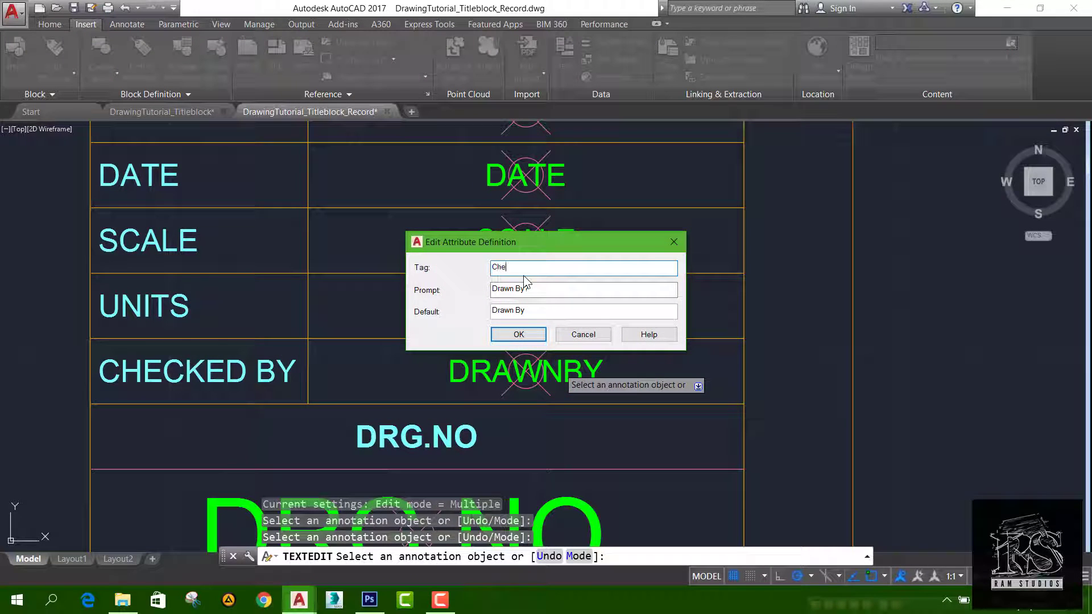
{"action": "type", "text": "ckedBy"}
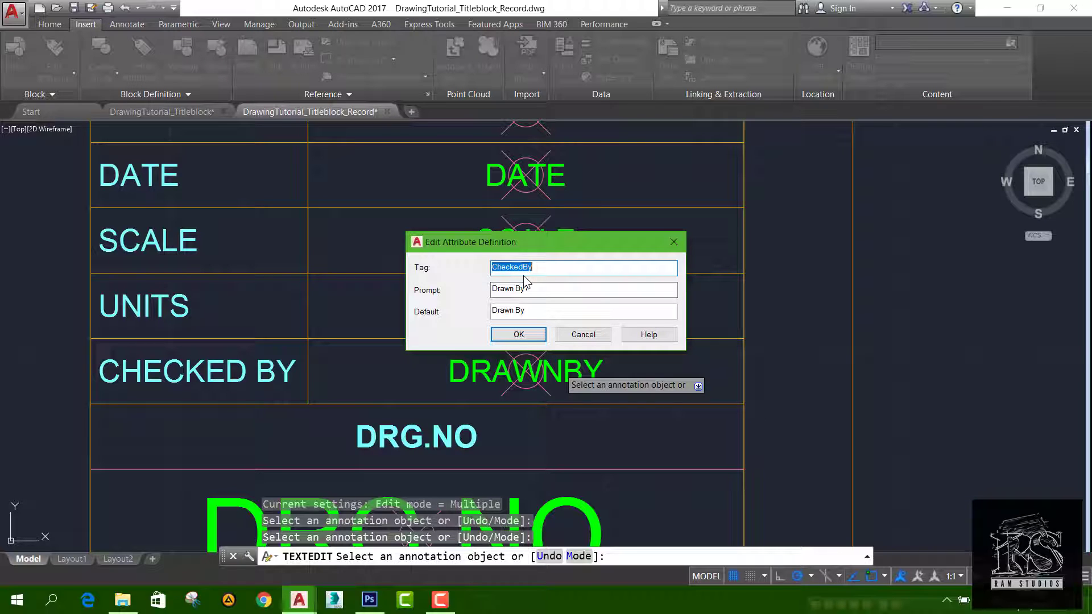
{"action": "double_click", "coordinate": [541, 290]}
{"action": "key", "text": "ctrl+v"}
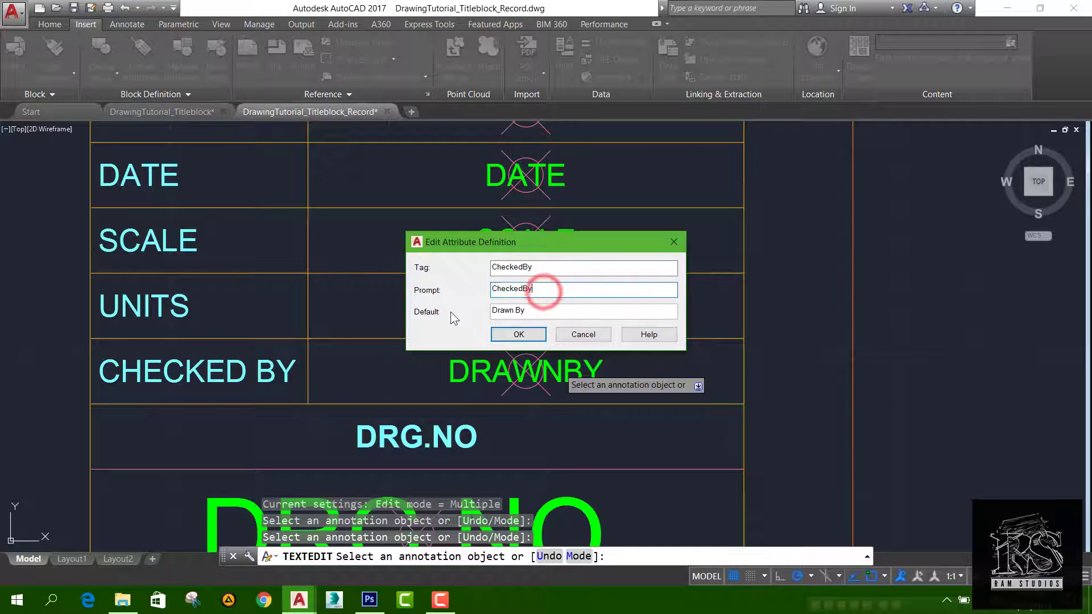
{"action": "double_click", "coordinate": [537, 312]}
{"action": "key", "text": "ctrl+v"}
{"action": "left_click", "coordinate": [533, 288]}
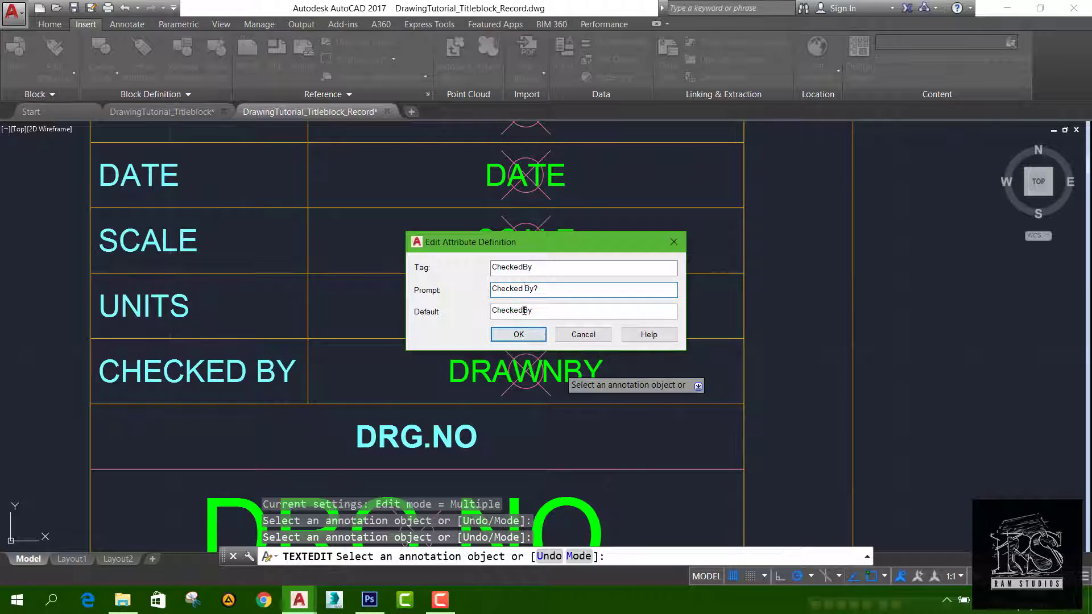
{"action": "left_click", "coordinate": [519, 334]}
{"action": "scroll", "coordinate": [567, 354], "scroll_direction": "down", "scroll_amount": 2}
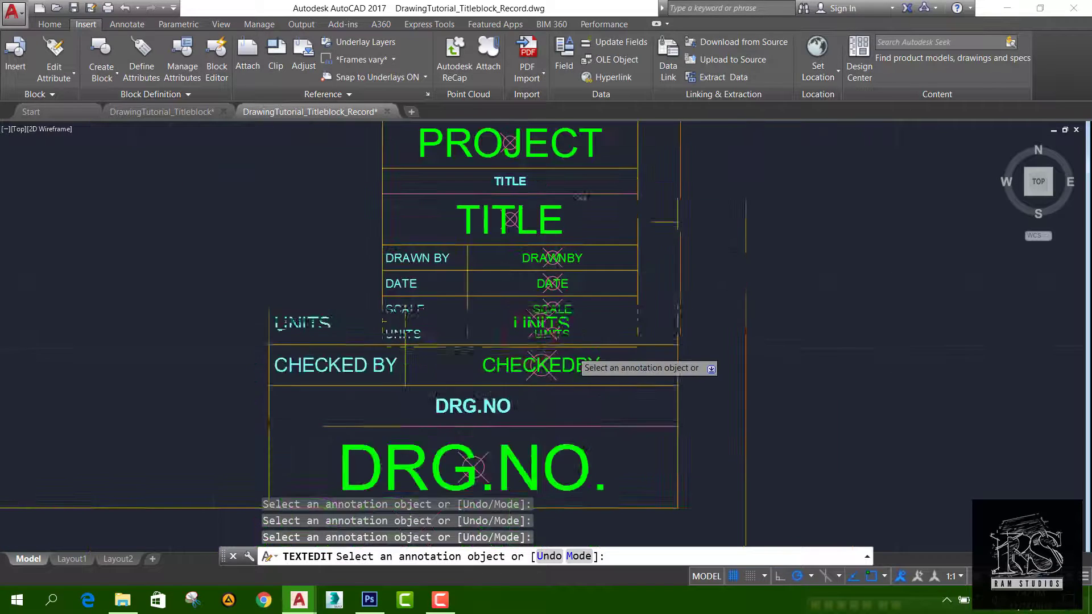
{"action": "scroll", "coordinate": [572, 367], "scroll_direction": "up", "scroll_amount": 1}
{"action": "scroll", "coordinate": [525, 331], "scroll_direction": "down", "scroll_amount": 1}
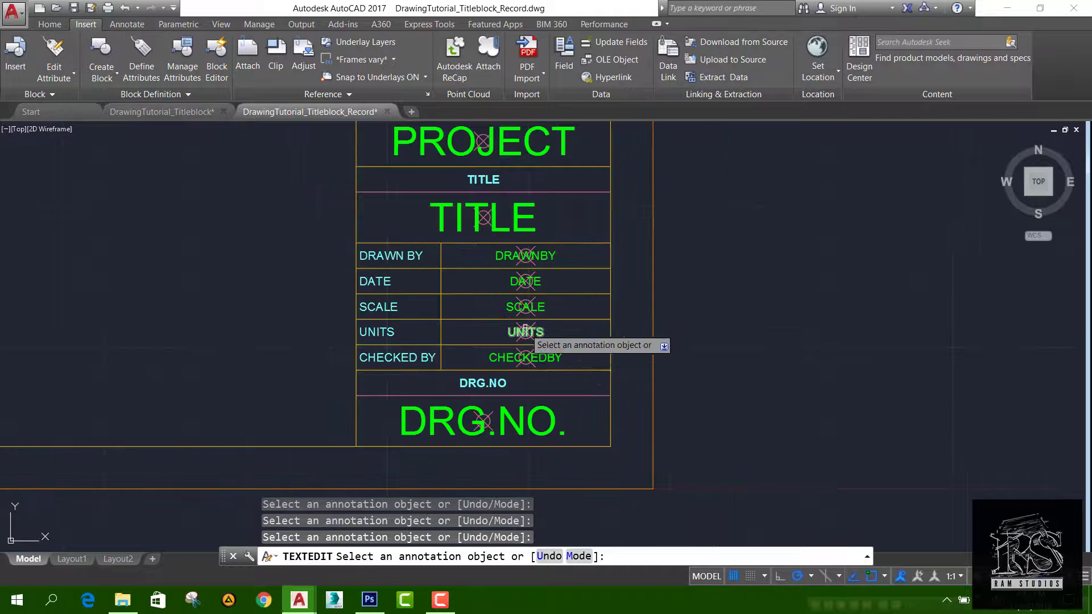
{"action": "scroll", "coordinate": [403, 228], "scroll_direction": "down", "scroll_amount": 4}
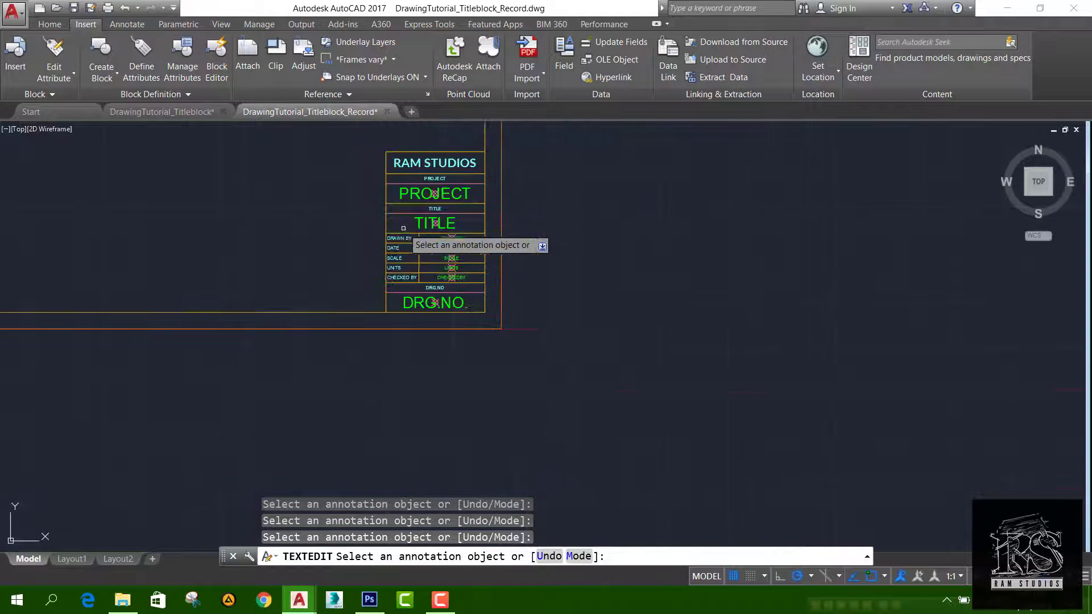
{"action": "scroll", "coordinate": [403, 228], "scroll_direction": "up", "scroll_amount": 4}
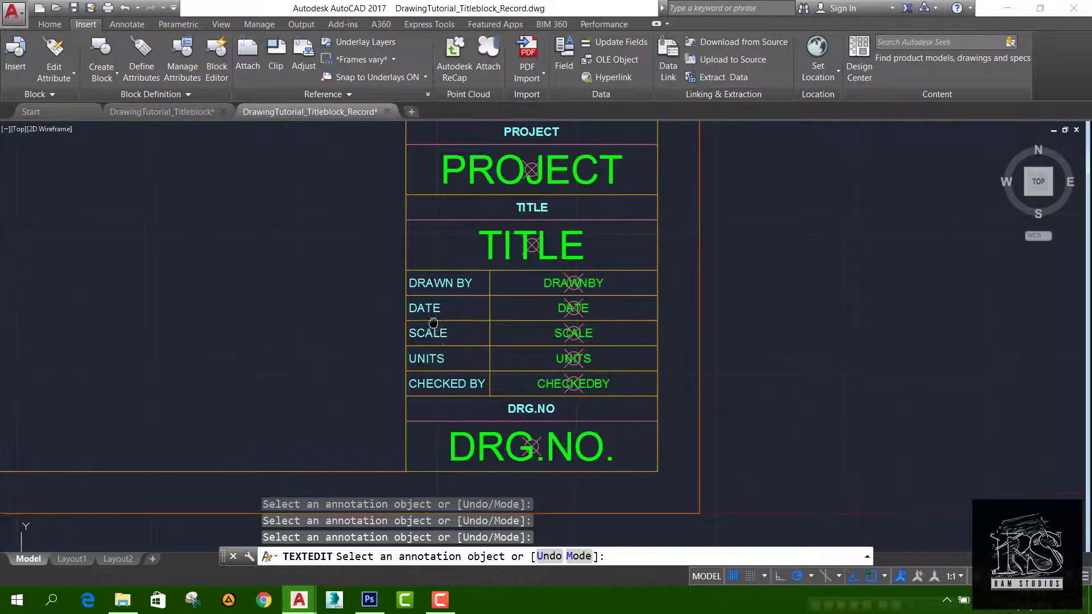
{"action": "scroll", "coordinate": [433, 323], "scroll_direction": "down", "scroll_amount": 4}
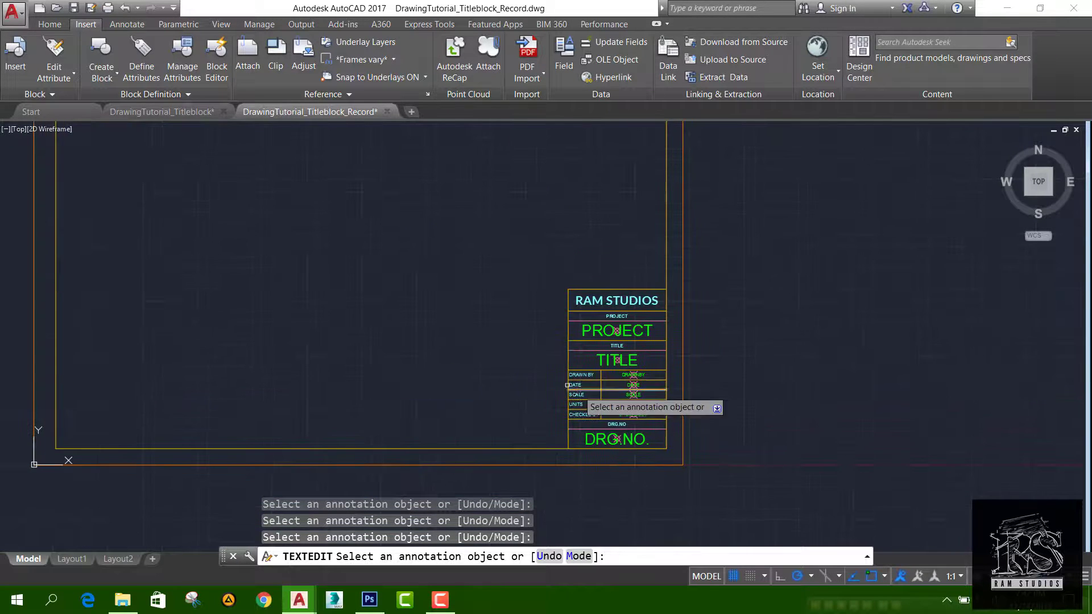
Step: Try to delete the Rough layer from the drawing's layer properties
{"action": "left_click", "coordinate": [51, 26]}
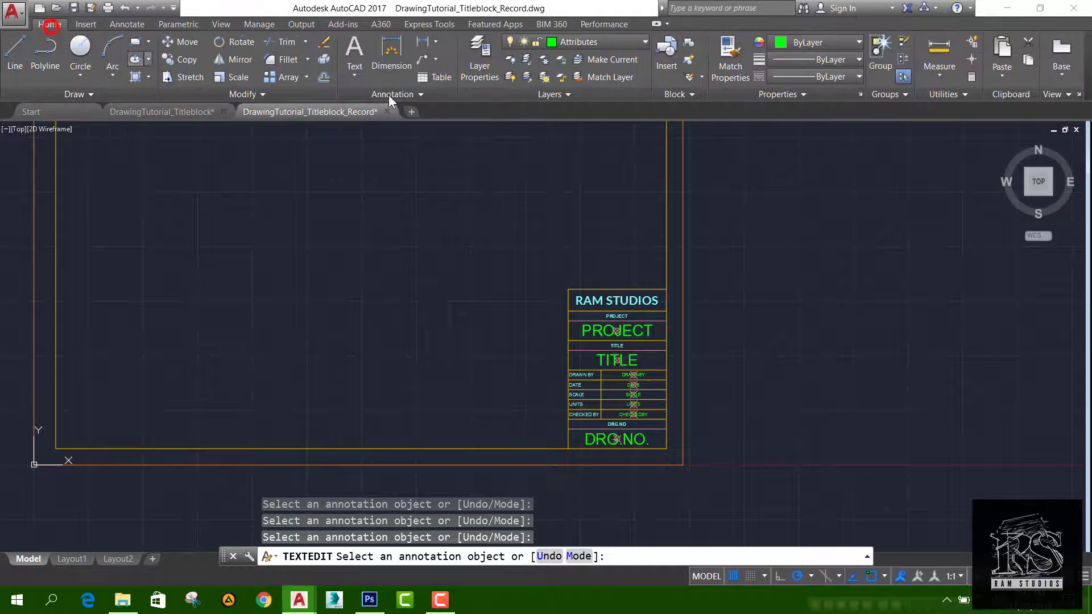
{"action": "left_click", "coordinate": [639, 46]}
{"action": "left_click", "coordinate": [641, 49]}
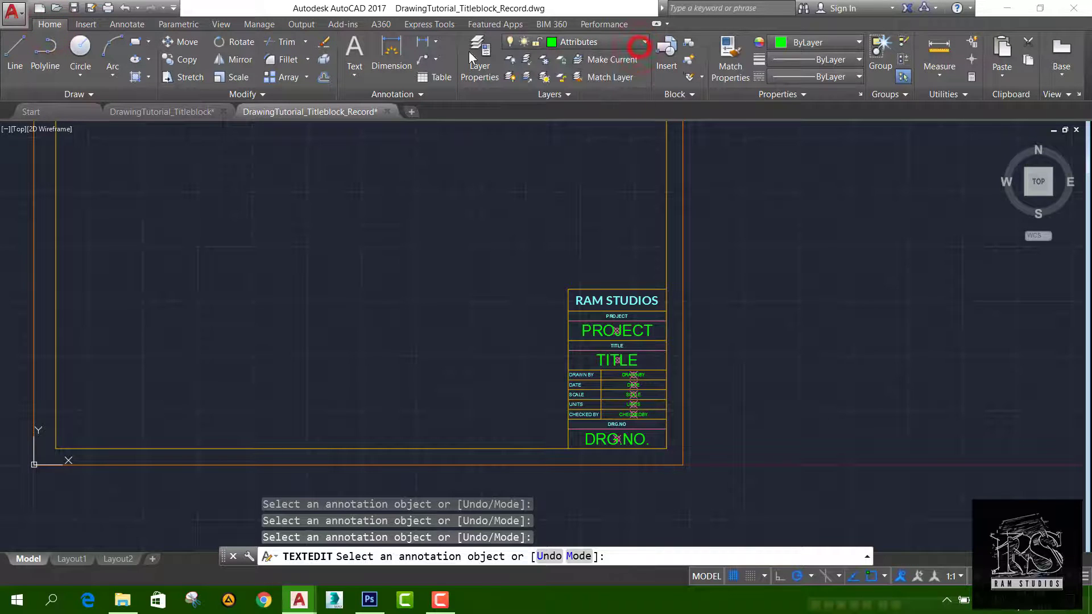
{"action": "left_click", "coordinate": [479, 57]}
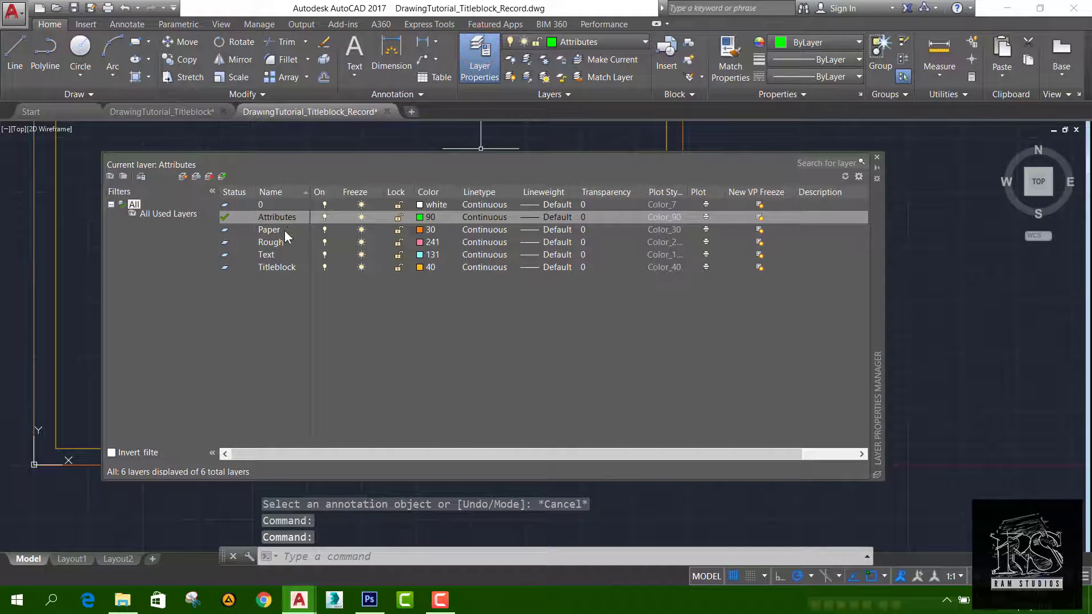
{"action": "left_click", "coordinate": [281, 243]}
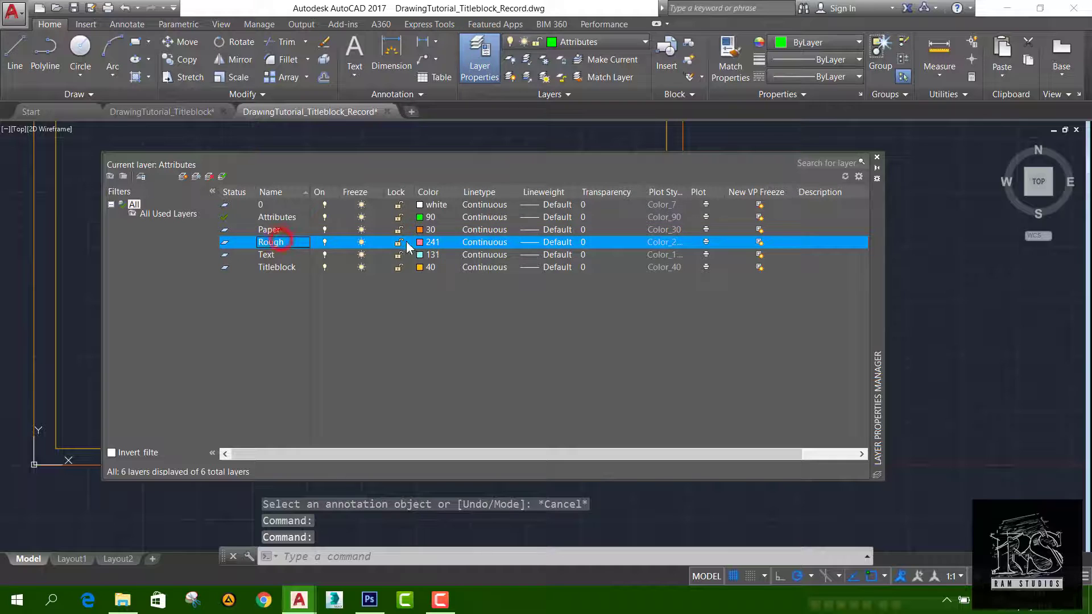
{"action": "left_click", "coordinate": [325, 243]}
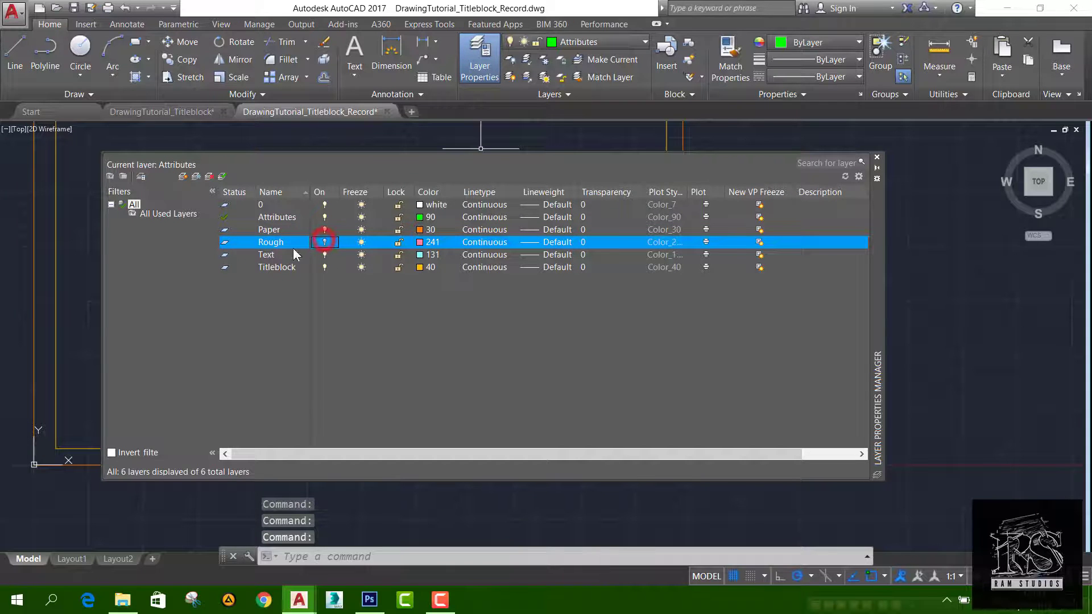
{"action": "left_click", "coordinate": [209, 177]}
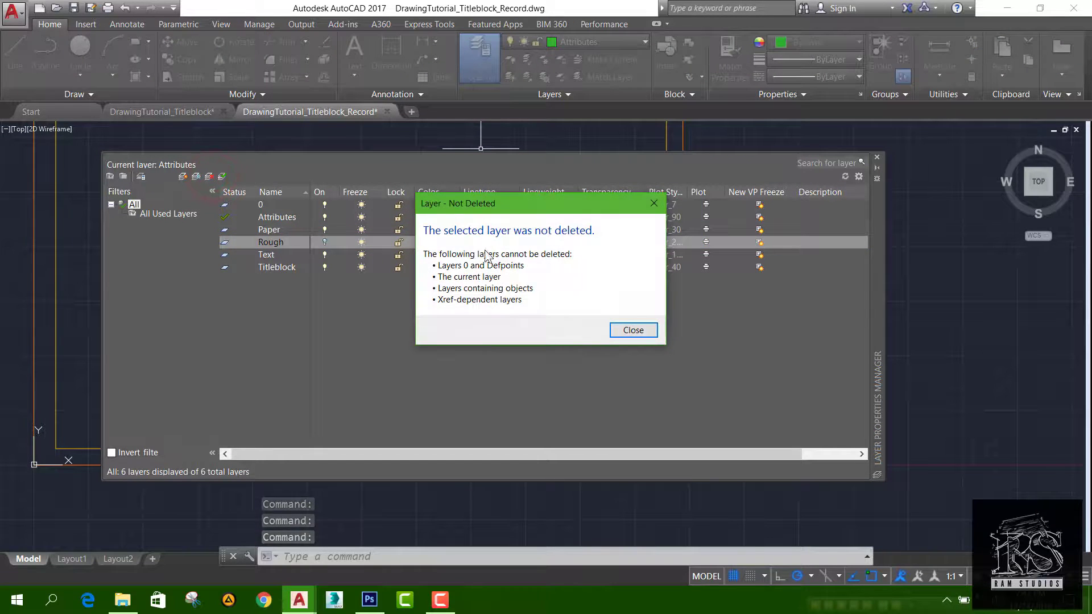
{"action": "left_click", "coordinate": [633, 331]}
Step: Toggle the Rough layer's visibility and retry deleting the layer, leaving its colour as it is
{"action": "left_click", "coordinate": [324, 242]}
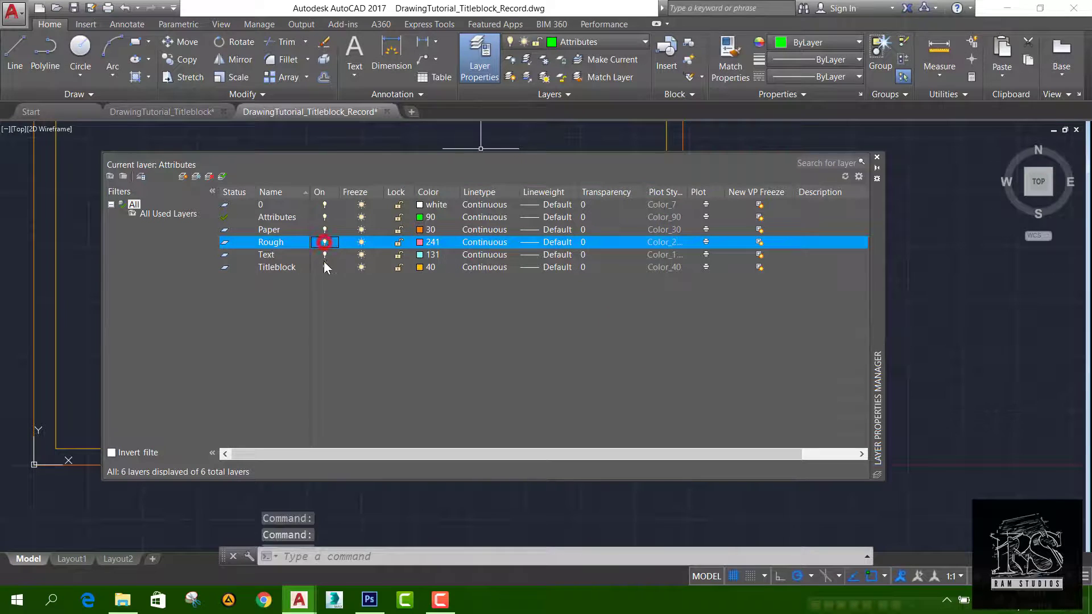
{"action": "left_click", "coordinate": [324, 242]}
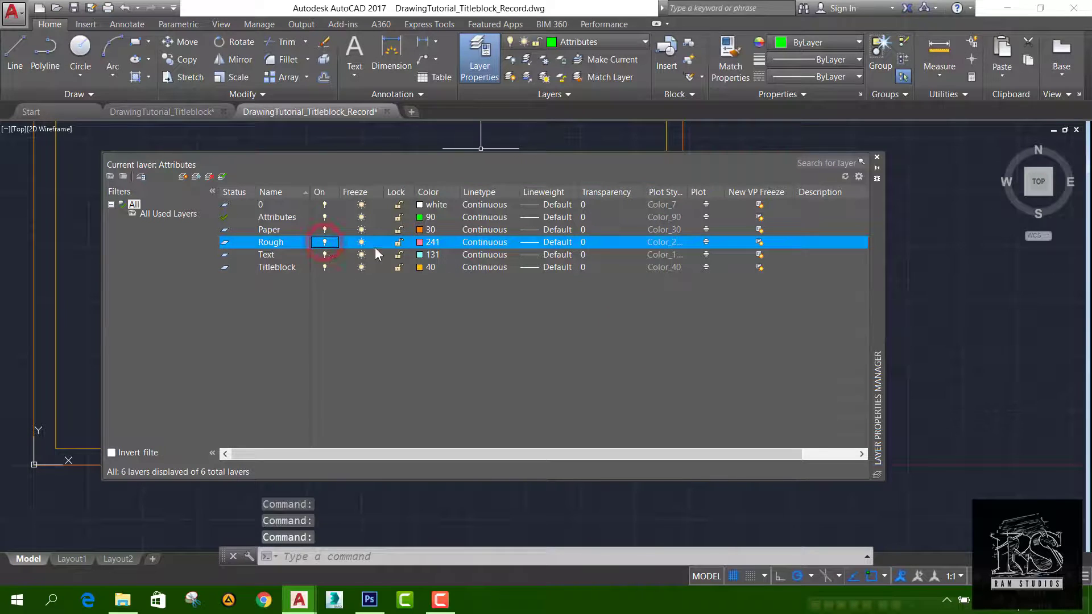
{"action": "left_click", "coordinate": [209, 176]}
{"action": "left_click", "coordinate": [622, 333]}
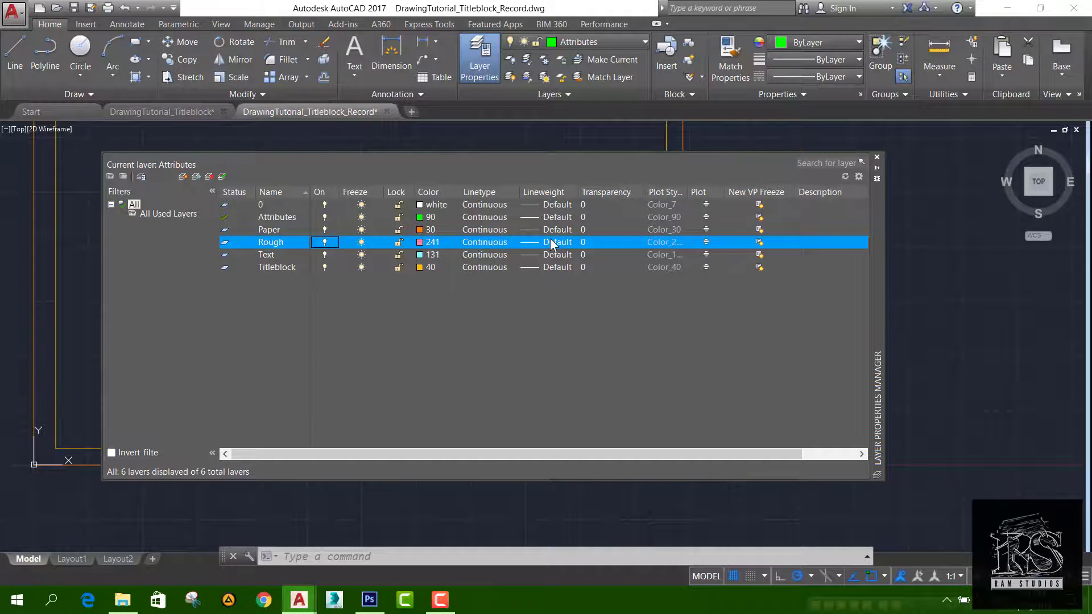
{"action": "left_click", "coordinate": [431, 242]}
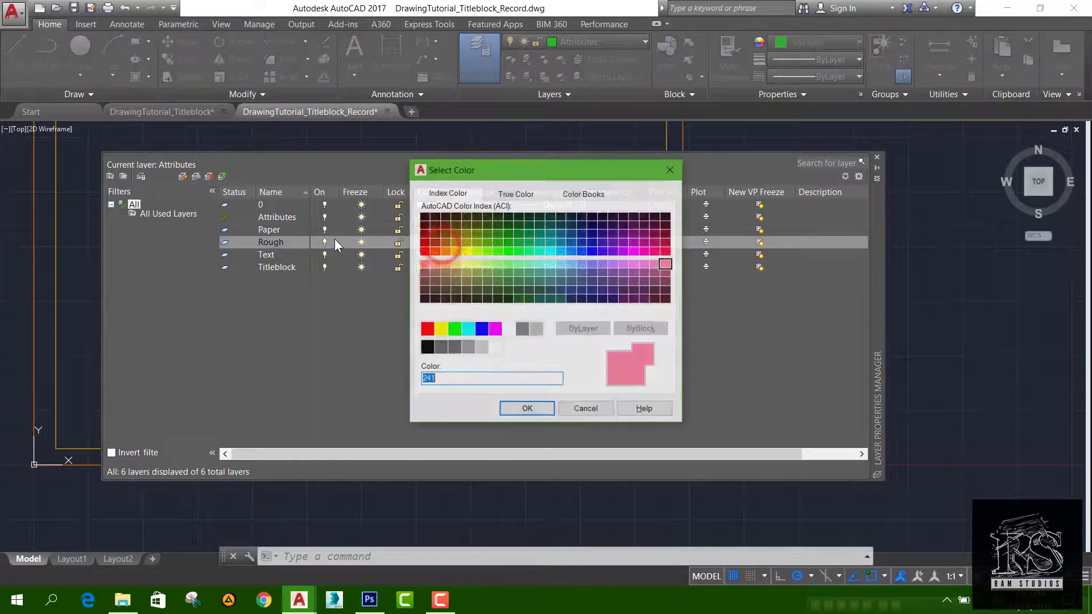
{"action": "left_click", "coordinate": [586, 410]}
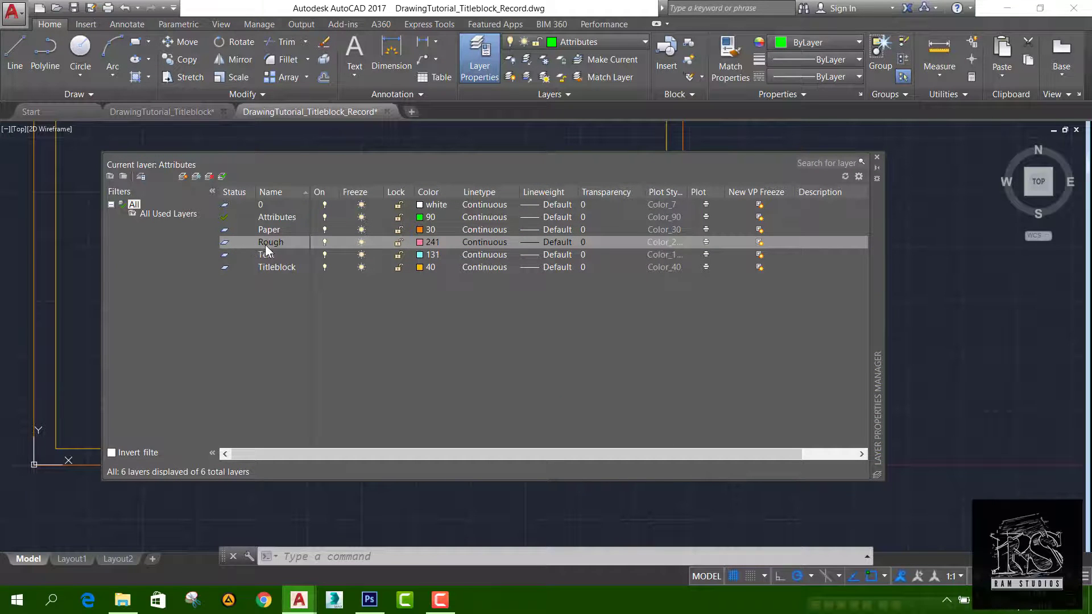
{"action": "double_click", "coordinate": [297, 242]}
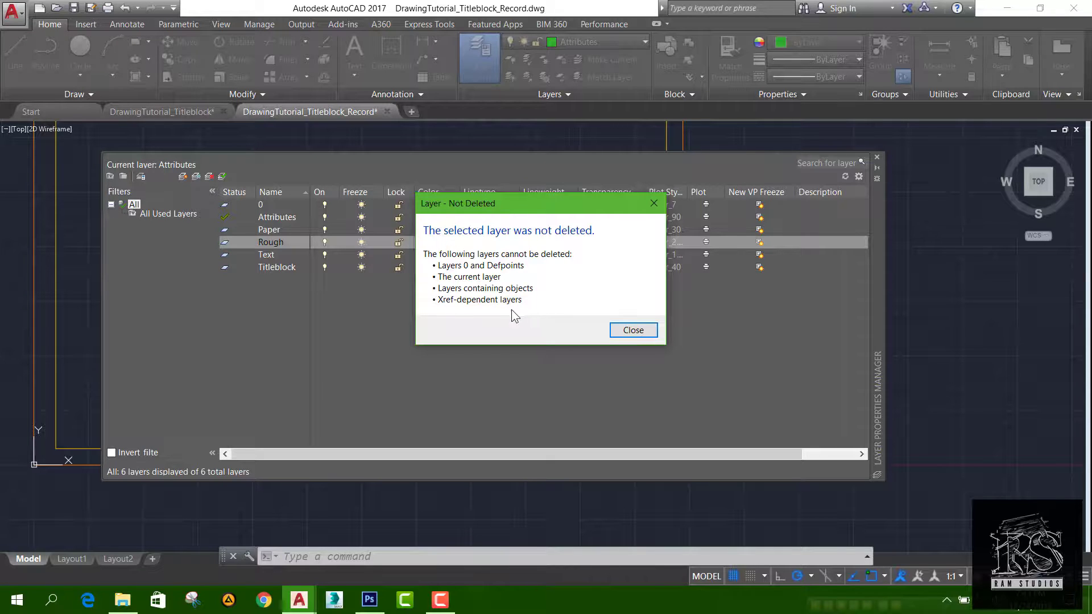
{"action": "left_click", "coordinate": [620, 330]}
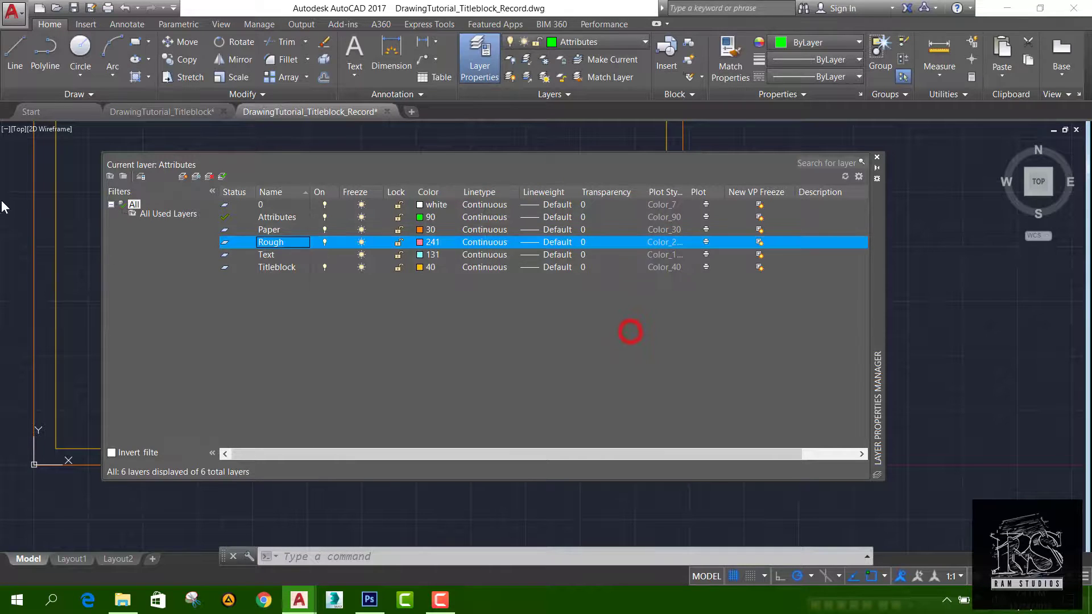
{"action": "left_click", "coordinate": [876, 158]}
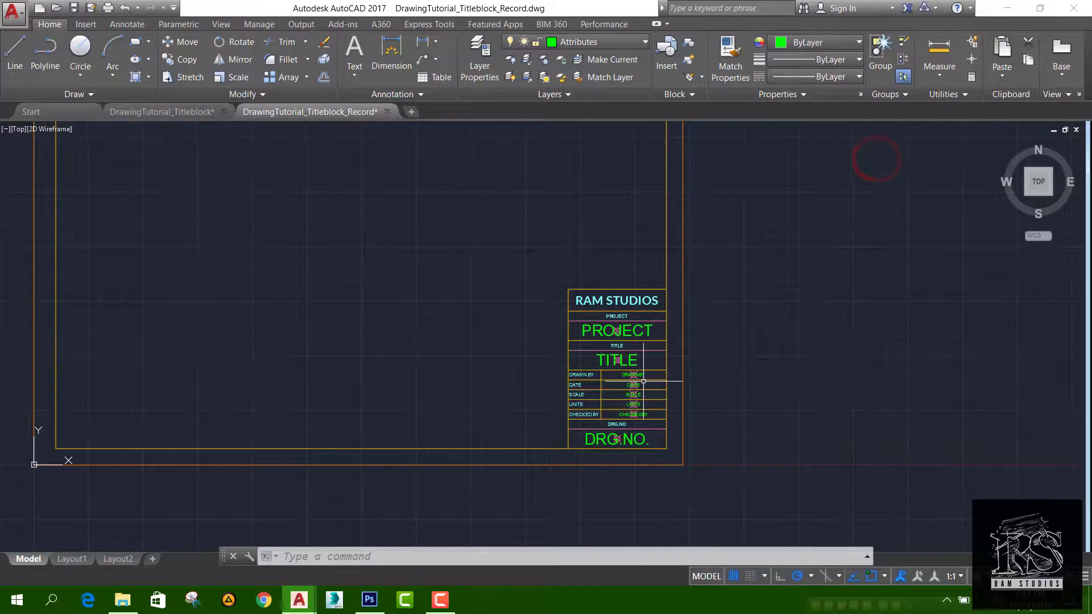
Step: Turn off the Rough construction layer and disable its plotting in the layer properties
{"action": "scroll", "coordinate": [642, 373], "scroll_direction": "up", "scroll_amount": 4}
{"action": "scroll", "coordinate": [568, 342], "scroll_direction": "down", "scroll_amount": 3}
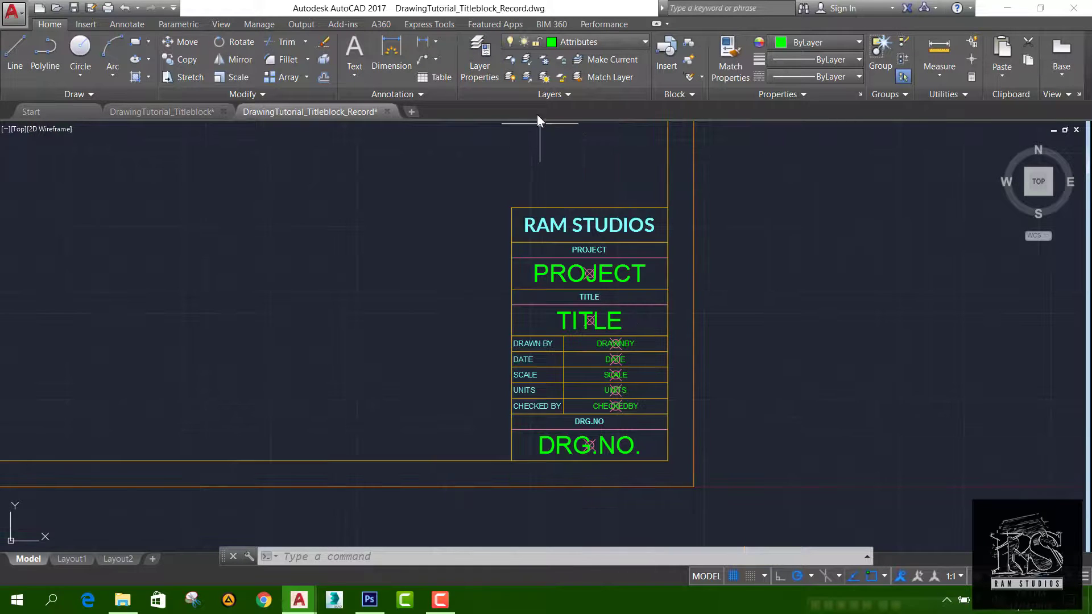
{"action": "left_click", "coordinate": [484, 59]}
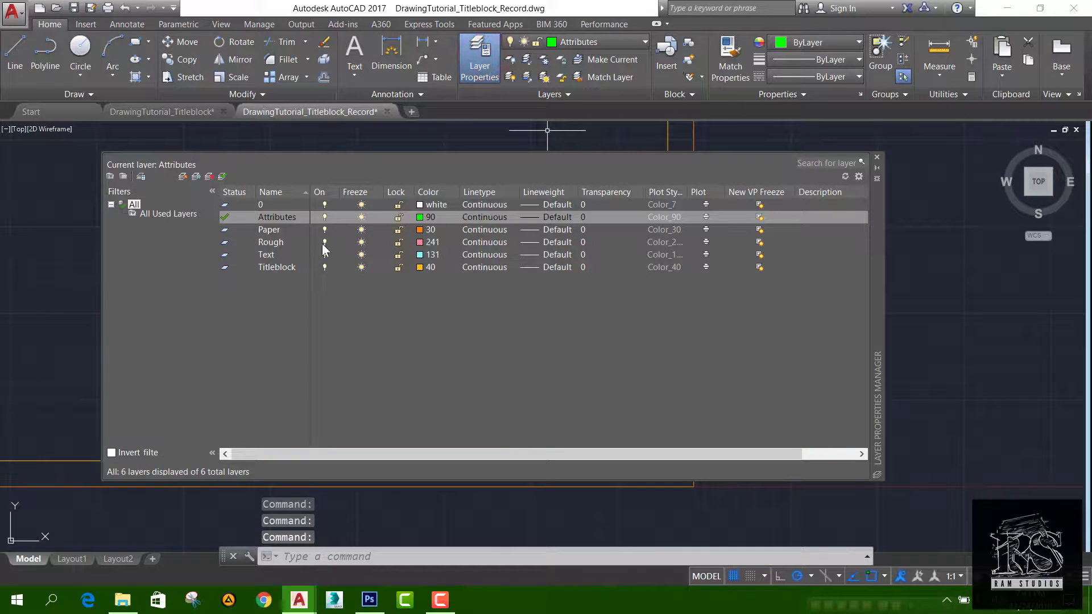
{"action": "left_click", "coordinate": [325, 241]}
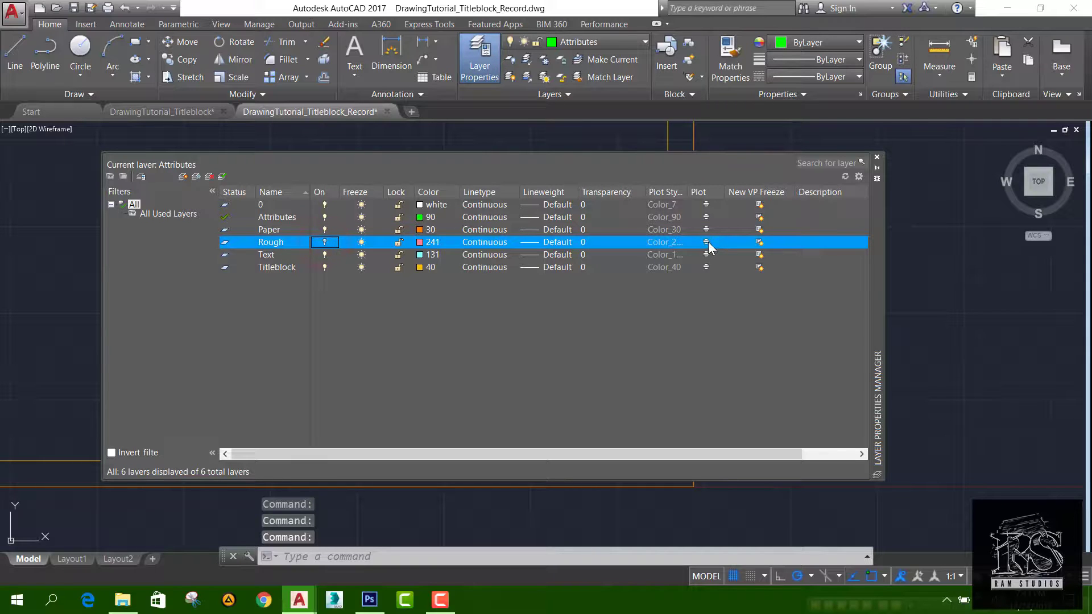
{"action": "left_click", "coordinate": [706, 242]}
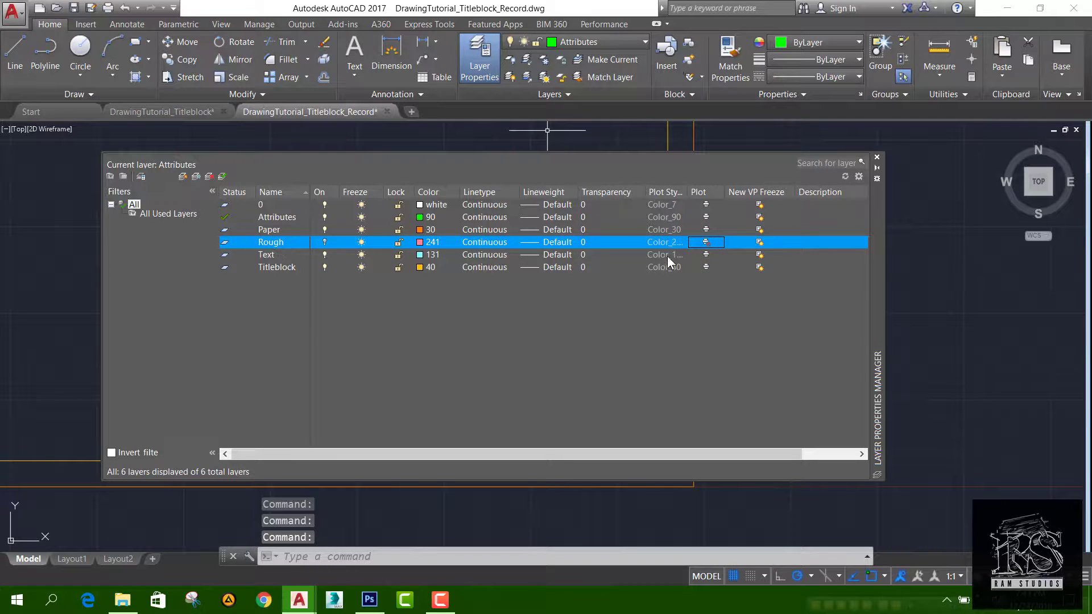
{"action": "left_click", "coordinate": [876, 158]}
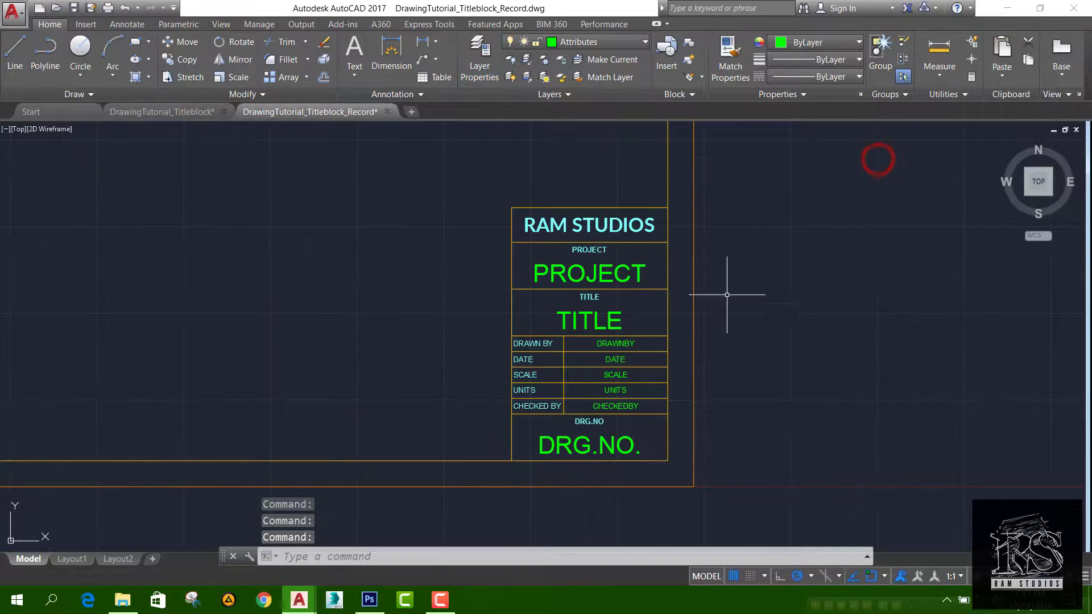
Step: Save the drawing containing the finished sheet border and title block
{"action": "scroll", "coordinate": [725, 293], "scroll_direction": "down", "scroll_amount": 4}
{"action": "scroll", "coordinate": [693, 305], "scroll_direction": "up", "scroll_amount": 3}
{"action": "scroll", "coordinate": [696, 305], "scroll_direction": "down", "scroll_amount": 3}
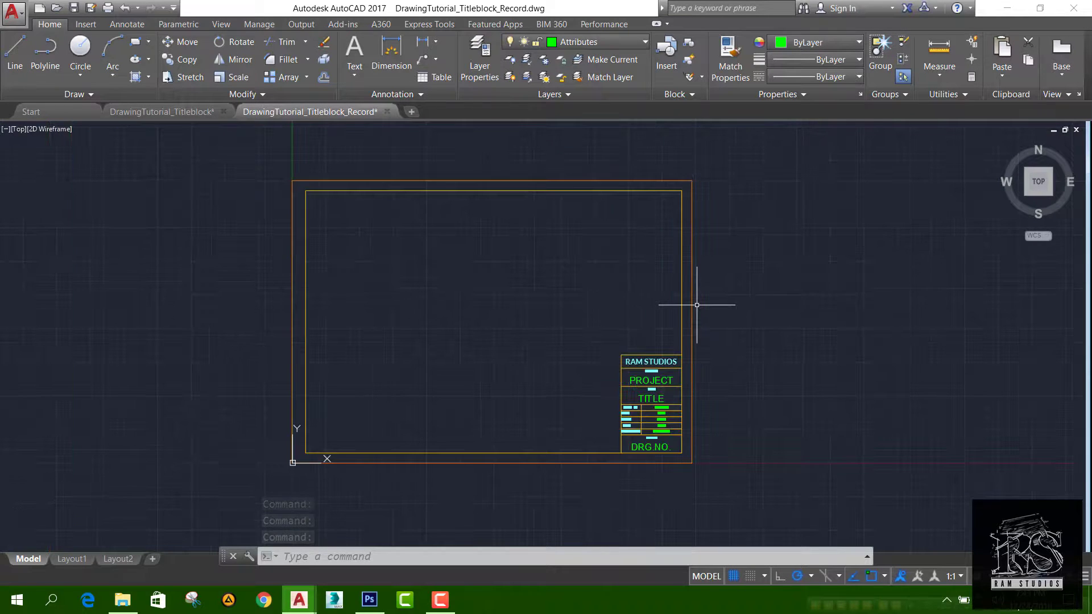
{"action": "scroll", "coordinate": [698, 305], "scroll_direction": "up", "scroll_amount": 3}
{"action": "scroll", "coordinate": [696, 305], "scroll_direction": "down", "scroll_amount": 1}
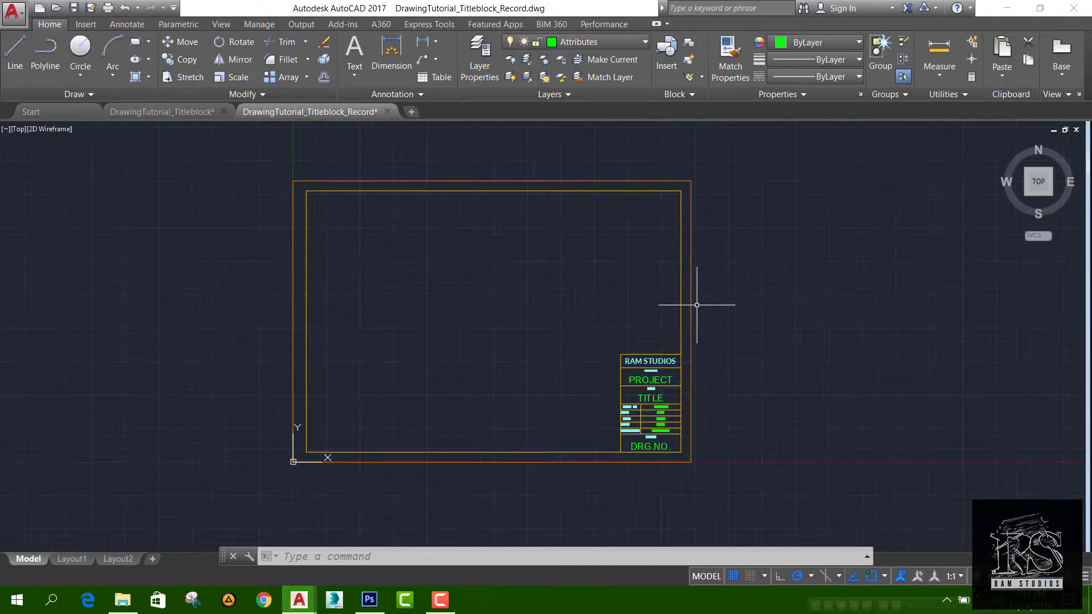
{"action": "scroll", "coordinate": [697, 305], "scroll_direction": "up", "scroll_amount": 2}
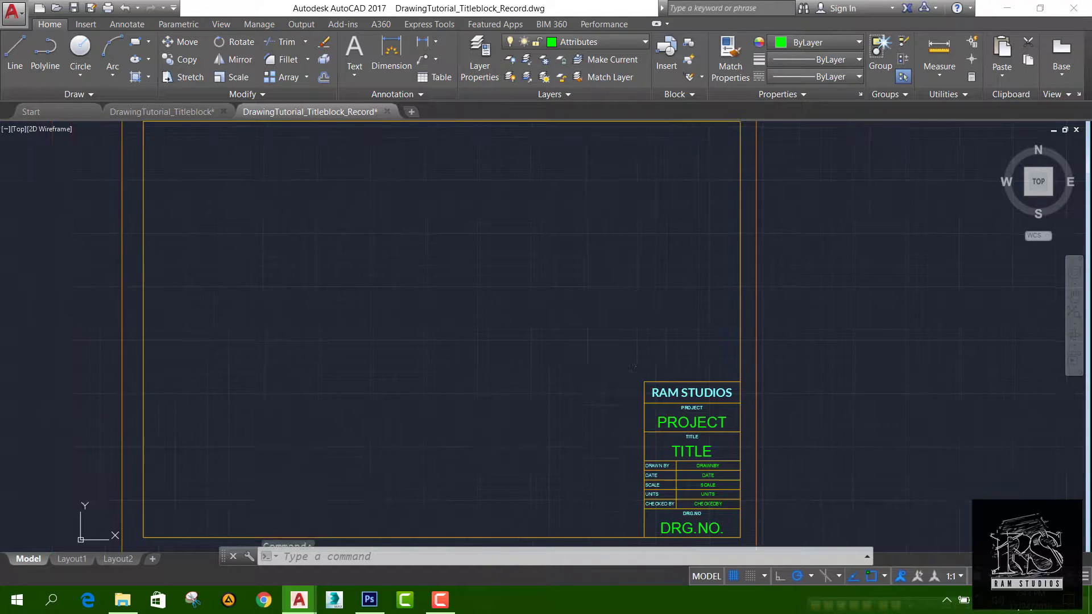
{"action": "key", "text": "ctrl+s"}
{"action": "scroll", "coordinate": [636, 329], "scroll_direction": "down", "scroll_amount": 2}
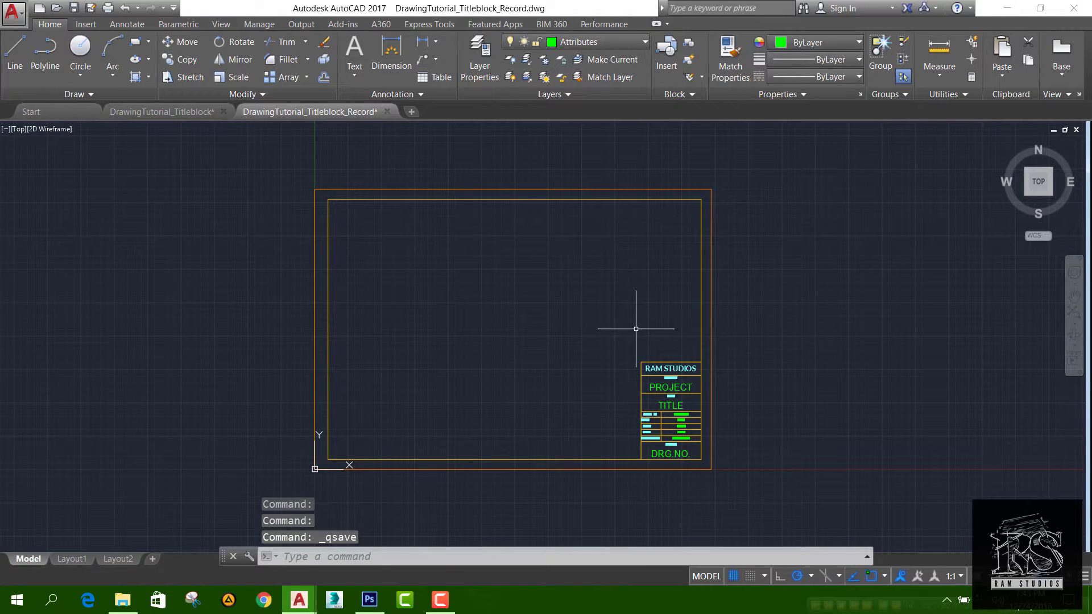